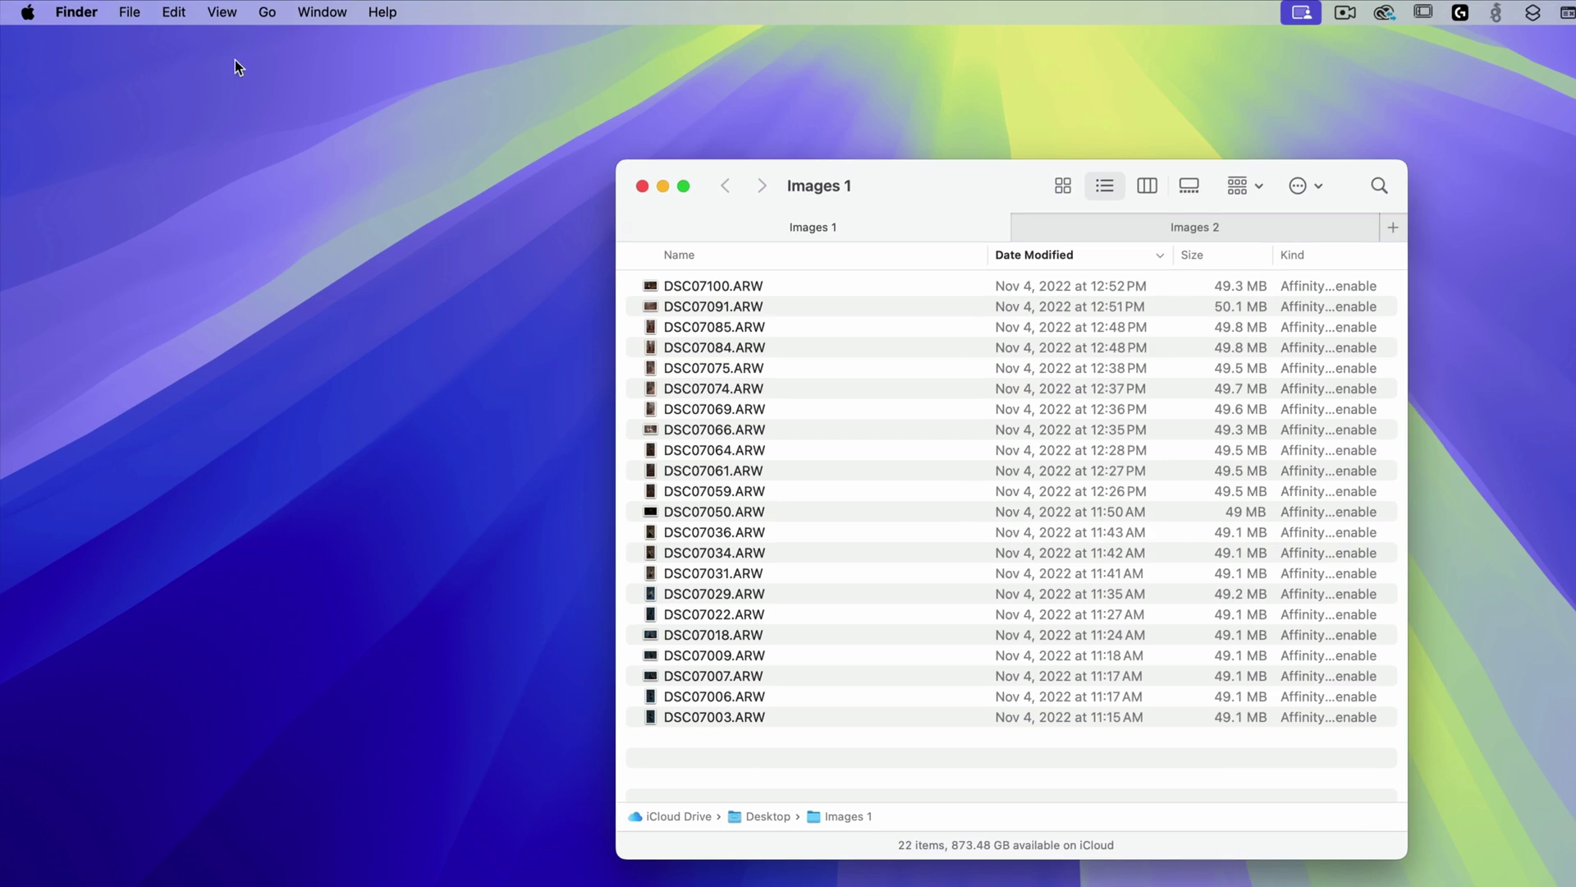
- Select all 22 ARW files in Images 1 and bring up their context menu
click(173, 12)
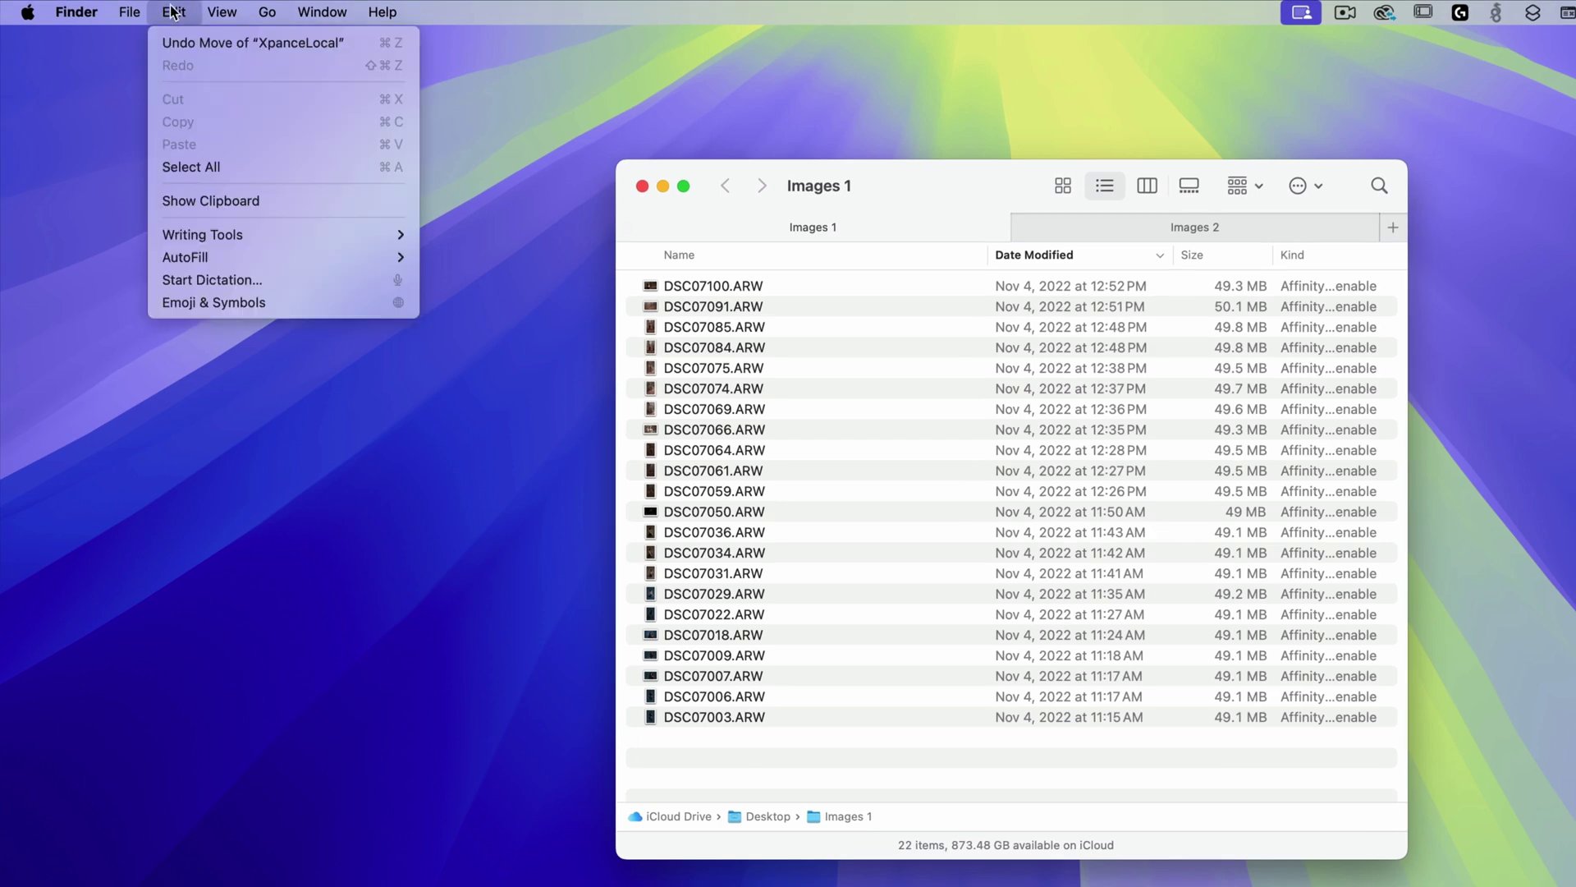
click(319, 174)
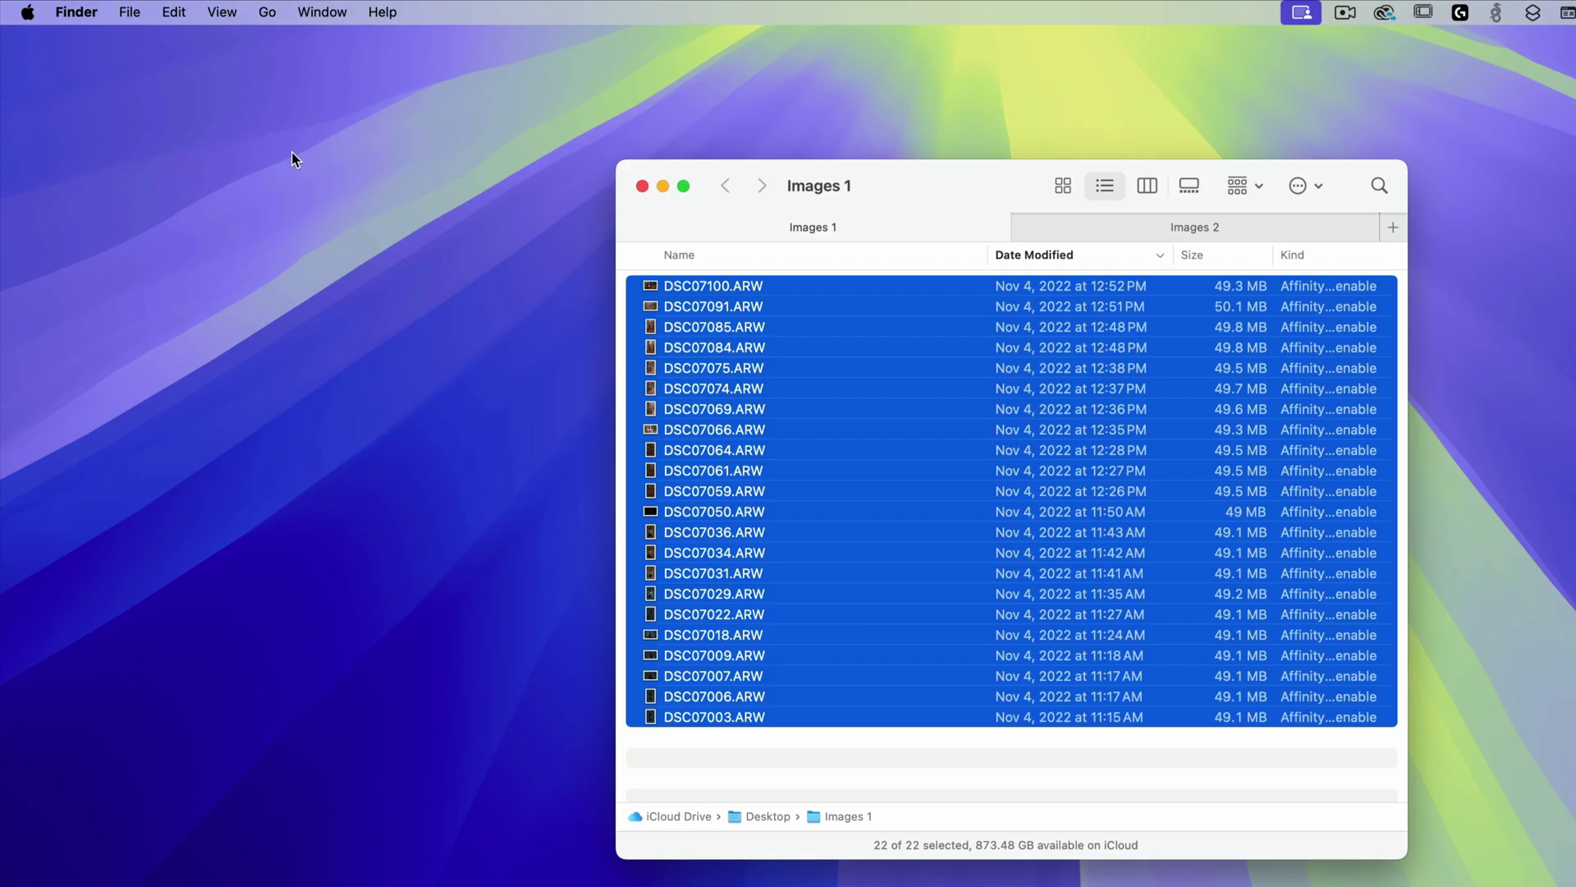
click(132, 12)
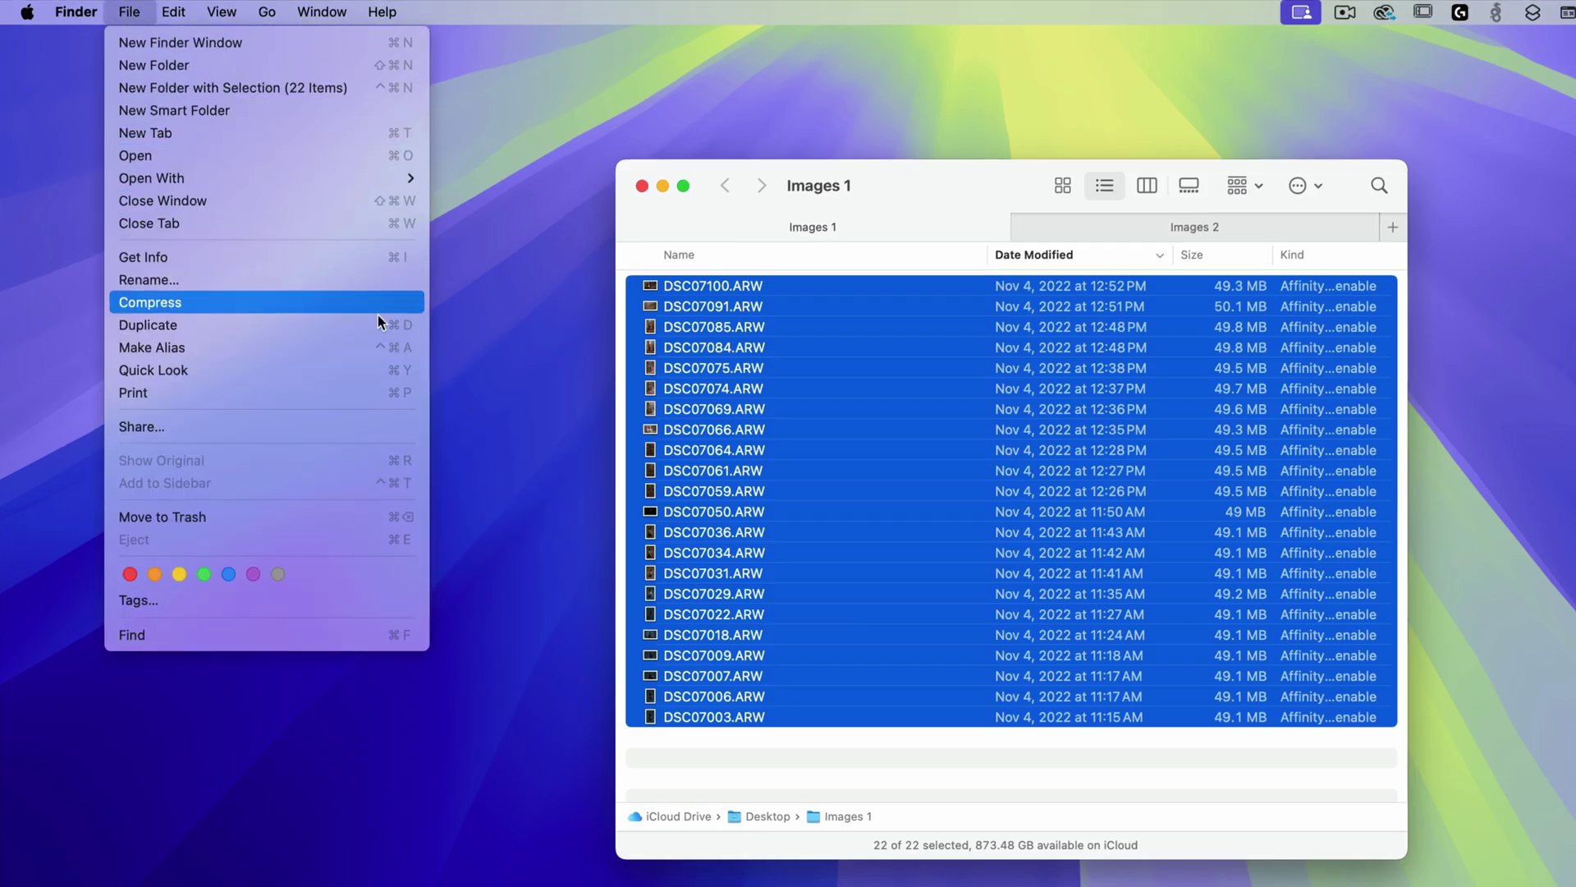
click(813, 489)
right_click(861, 470)
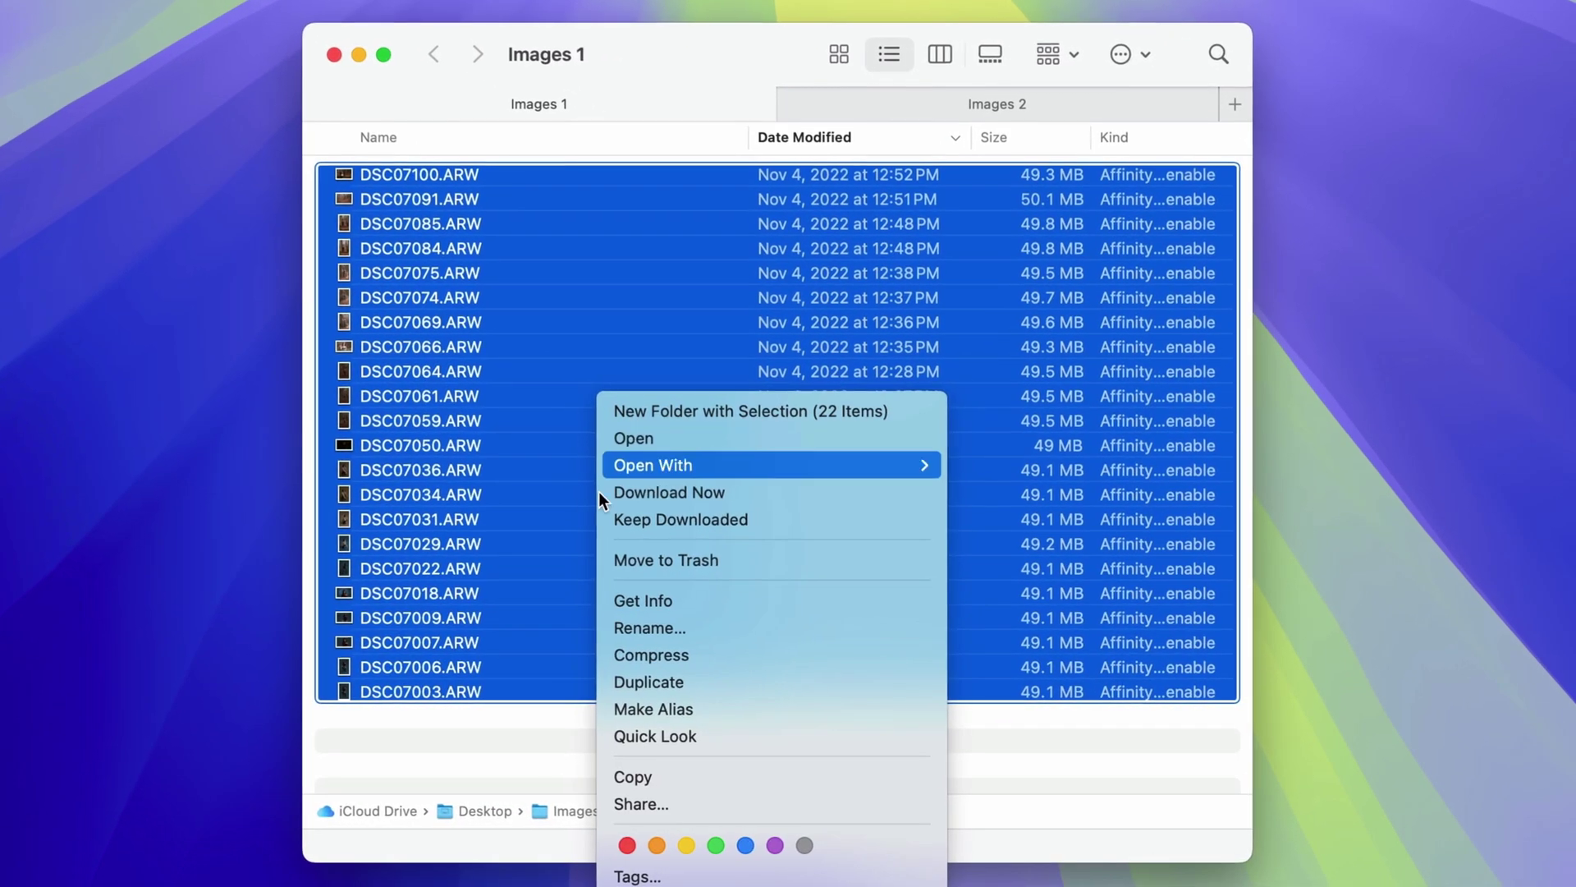
- Open the batch rename dialog, keep Replace Text mode, and enter DSC as the find text
click(819, 627)
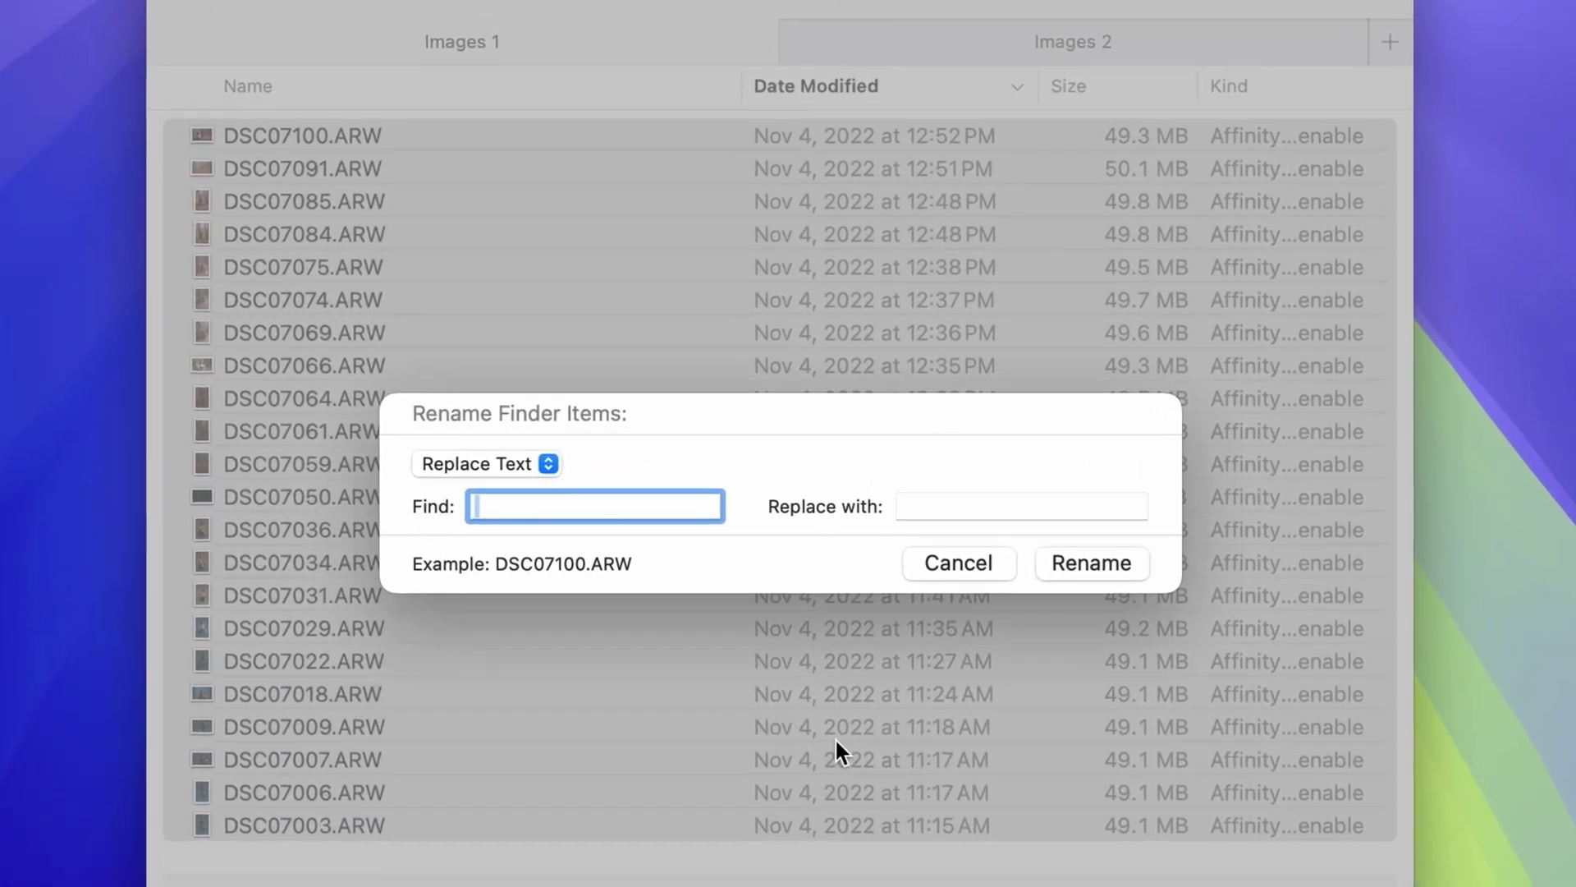
click(529, 463)
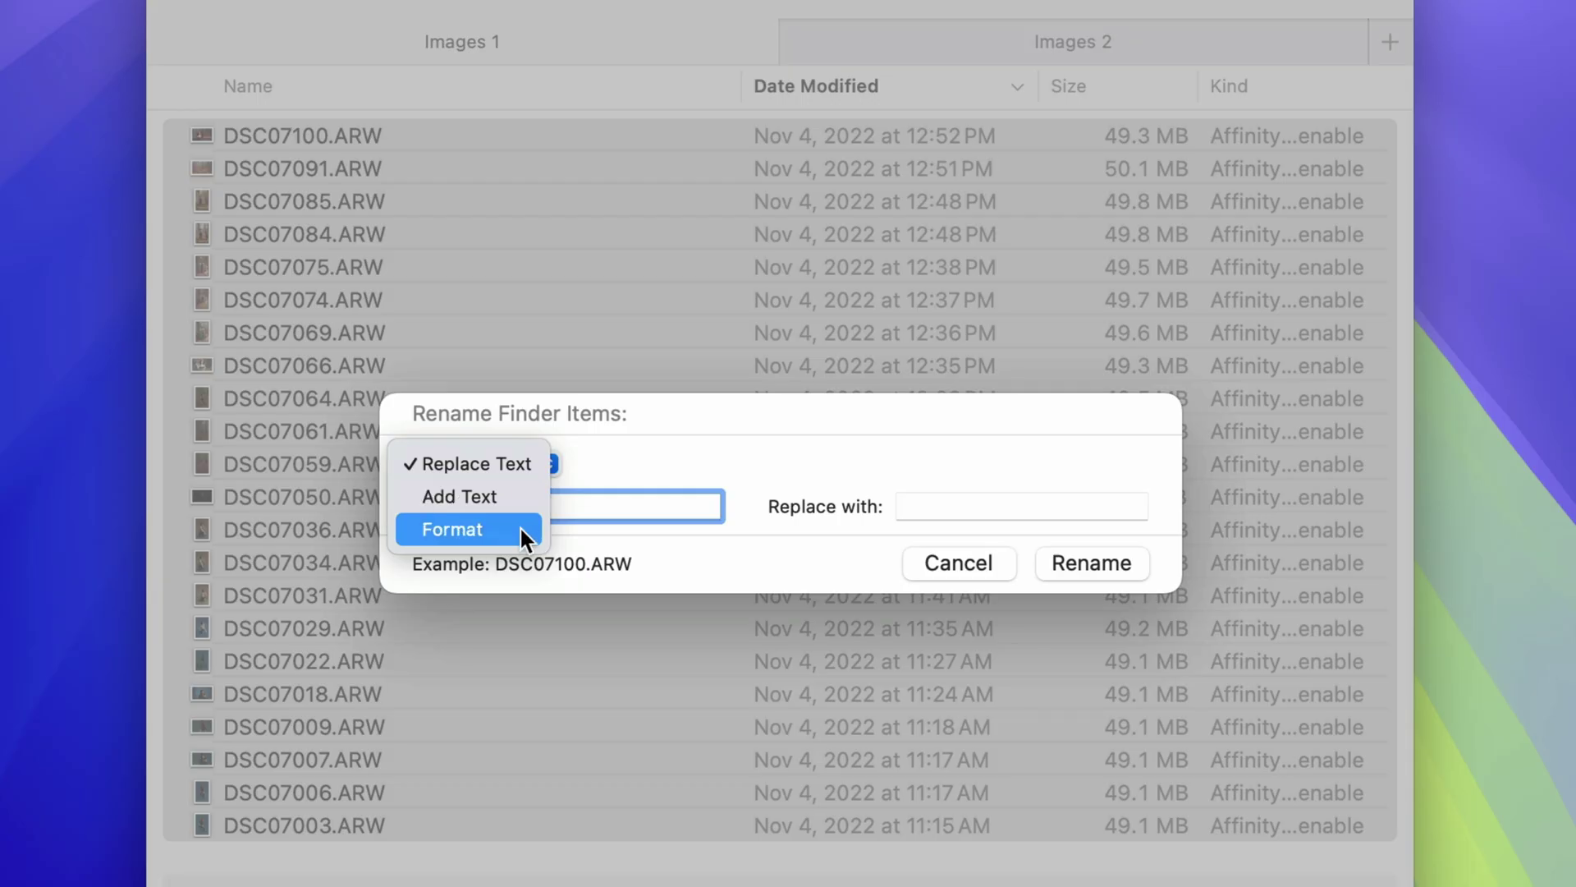
click(518, 468)
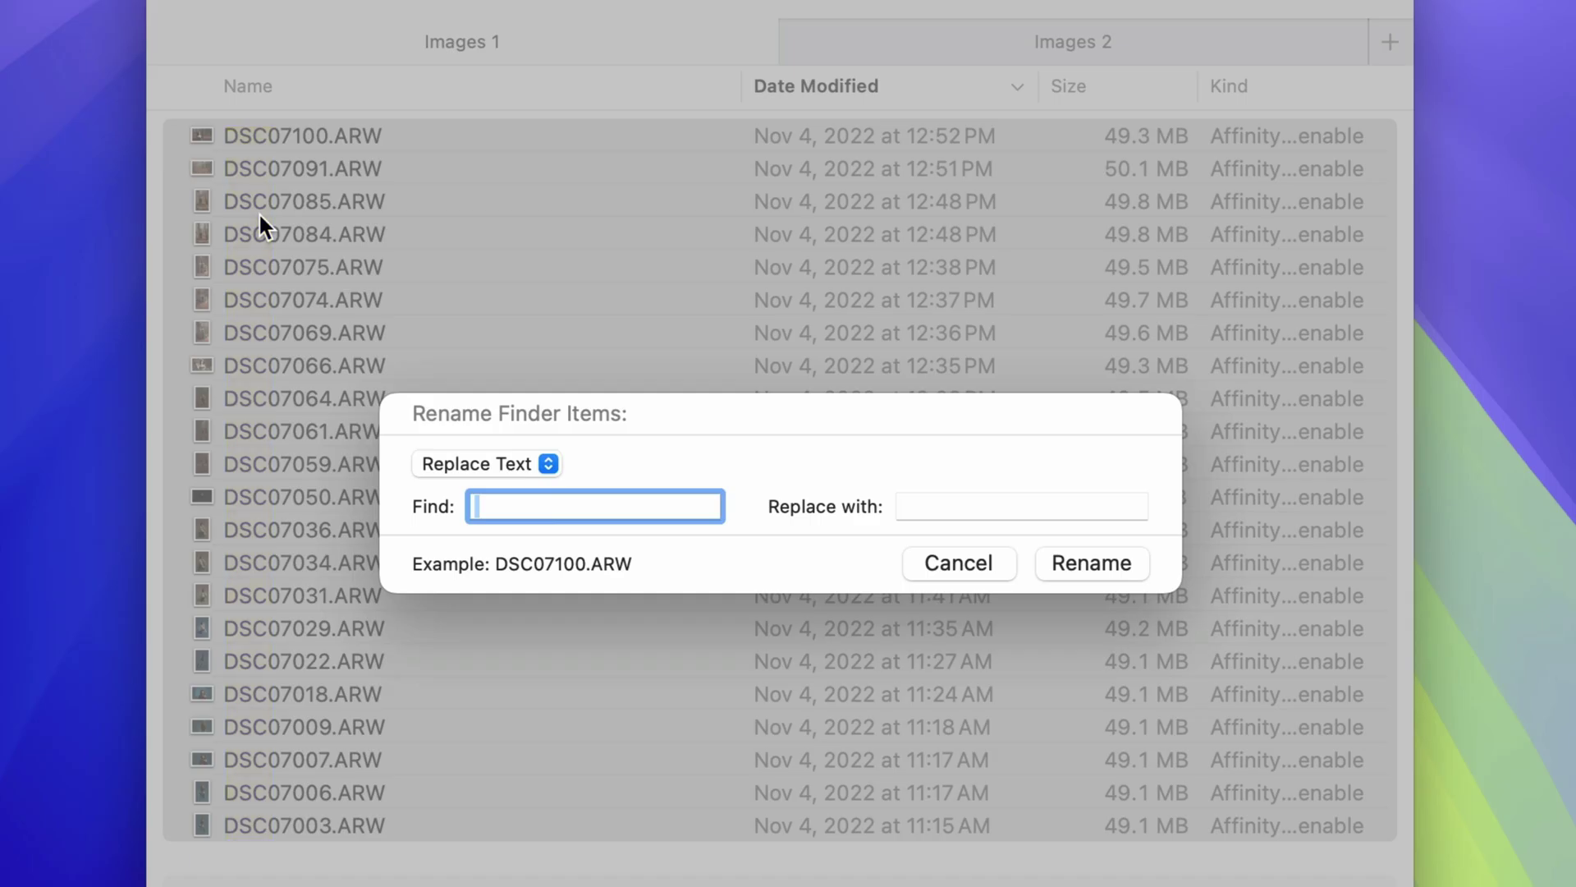
text(DSC)
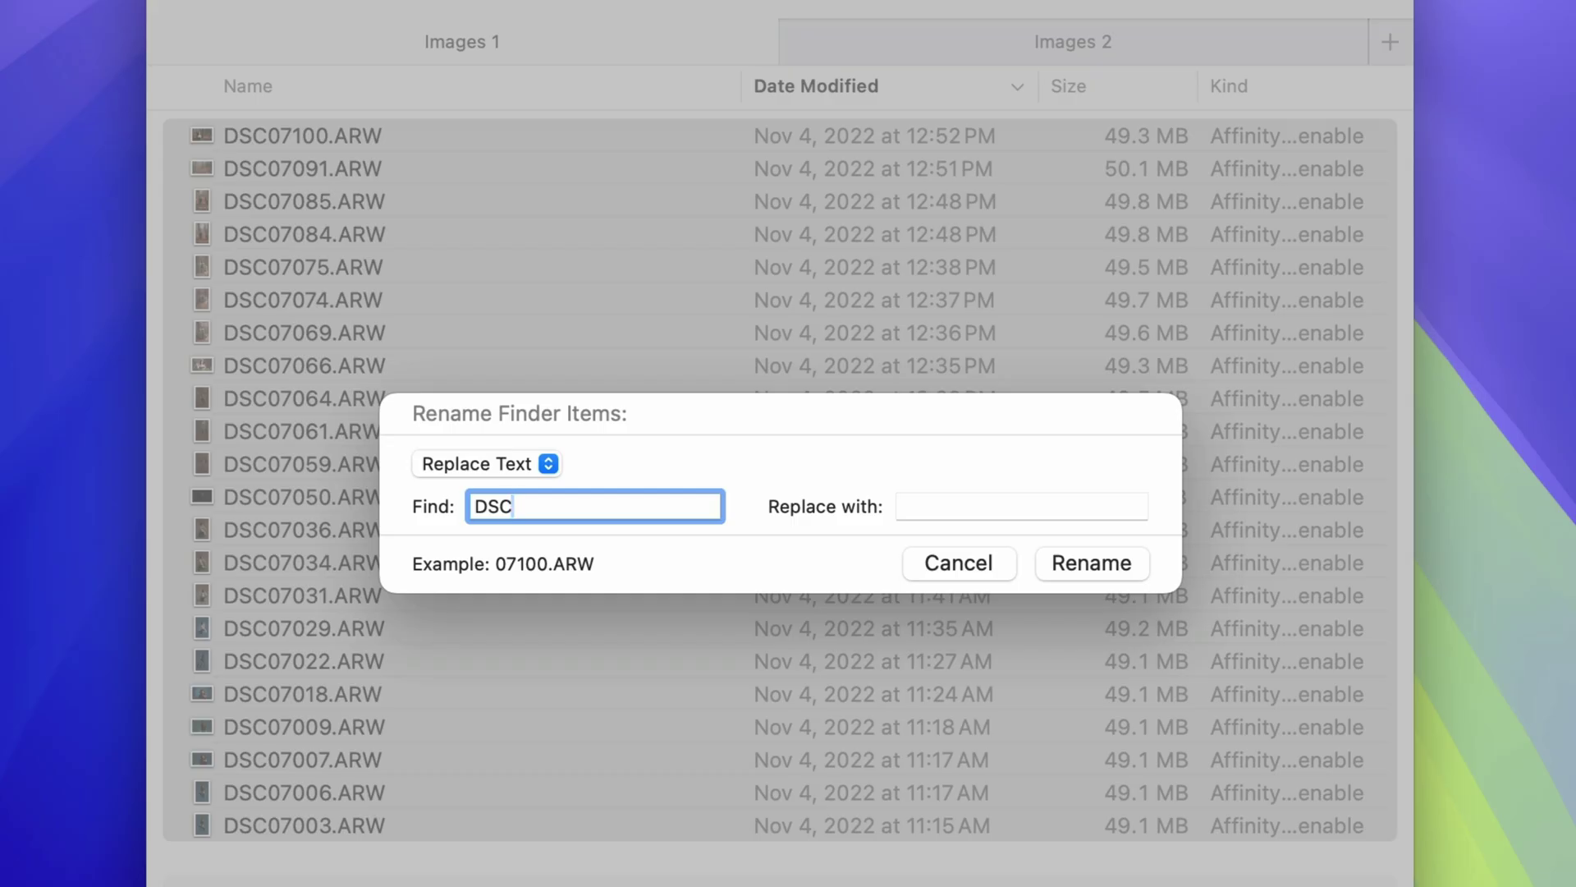
- Replace DSC with a personal name plus hyphen in all 22 filenames, then deselect everything
click(1021, 506)
text(Julia-)
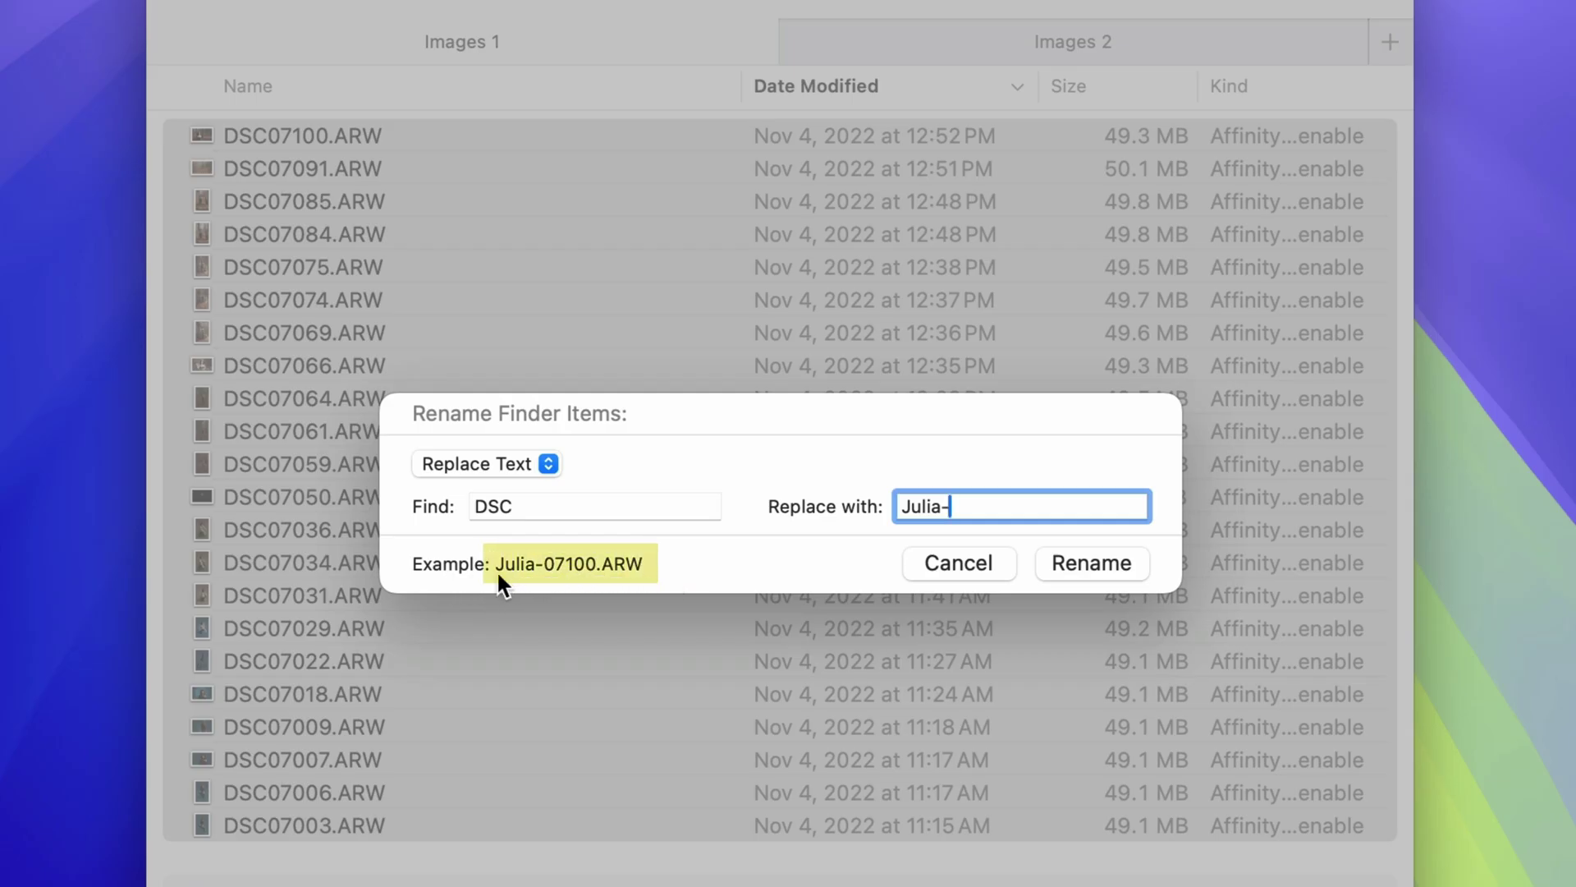
click(1097, 566)
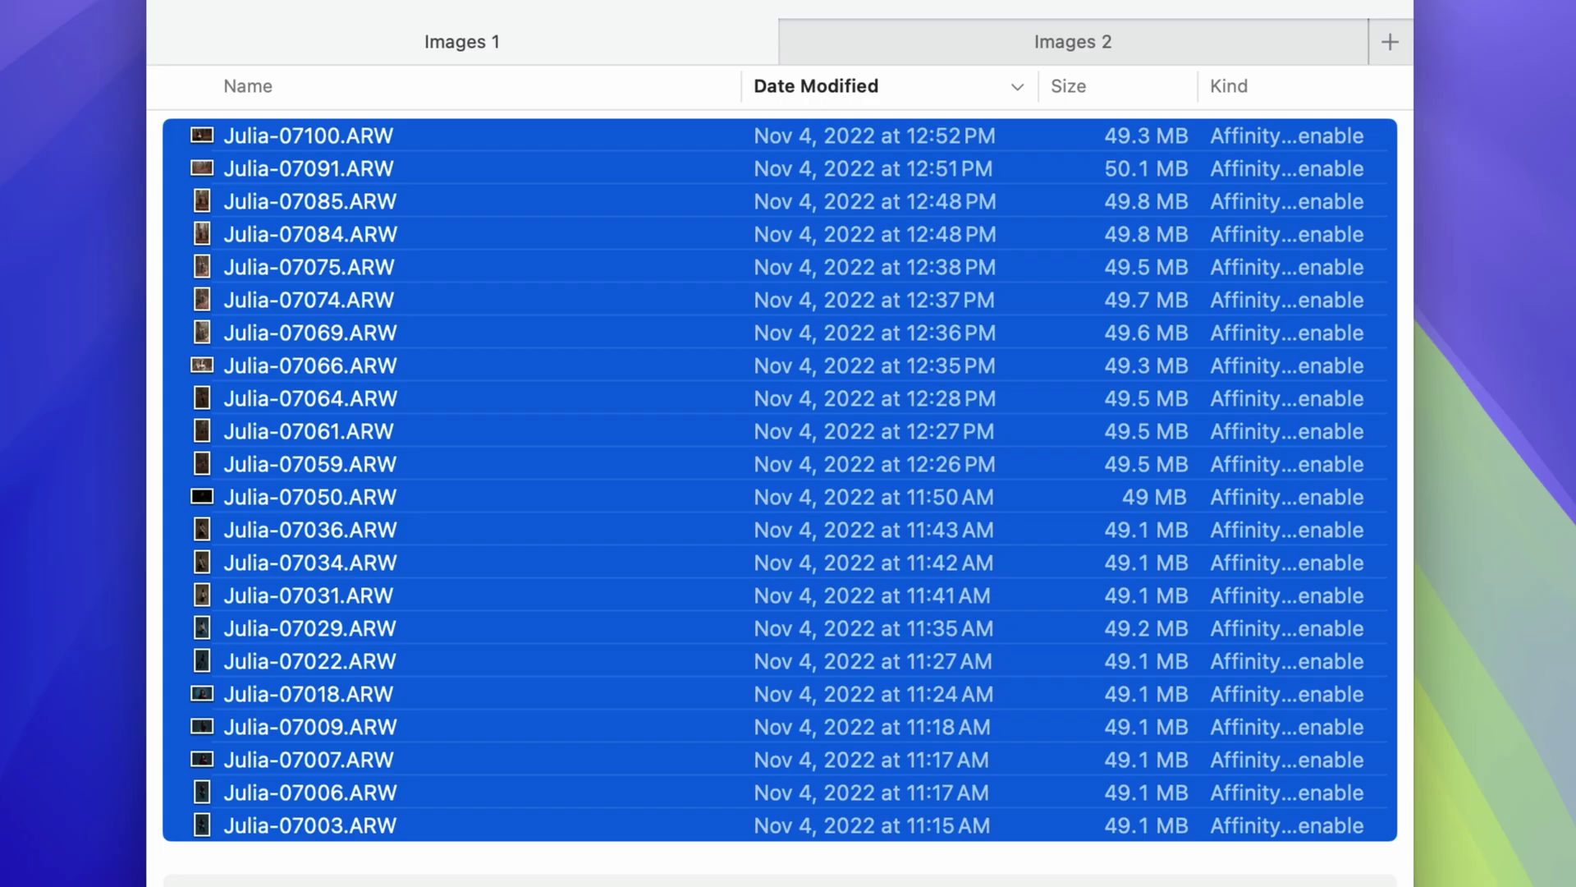
key(super+alt+a)
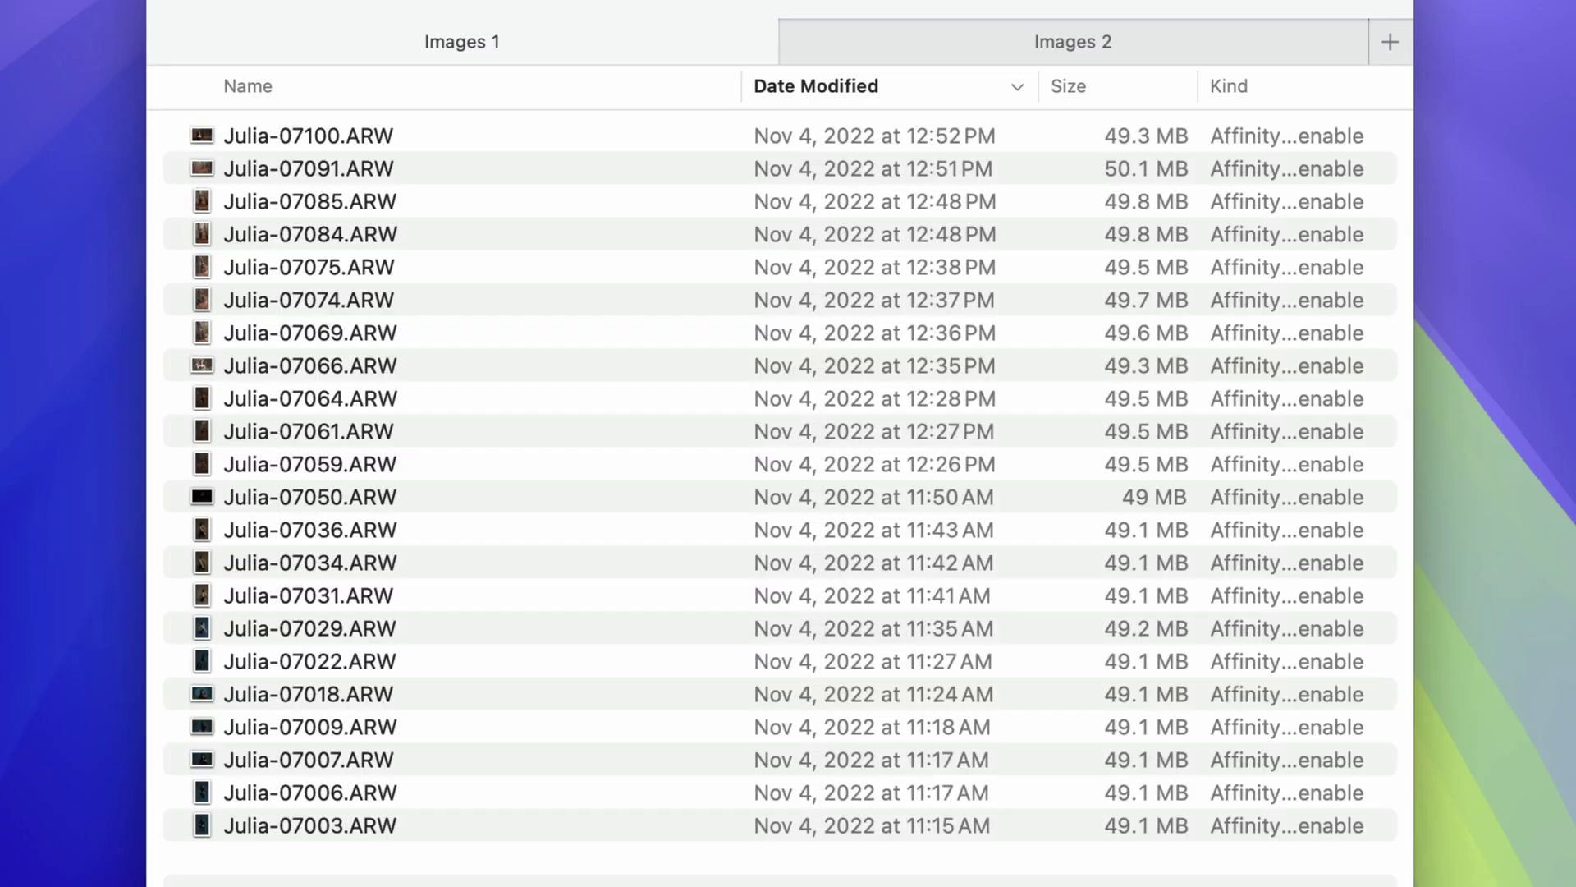
- Switch to the Images 2 tab, select all its files, and open the batch rename dialog
click(937, 46)
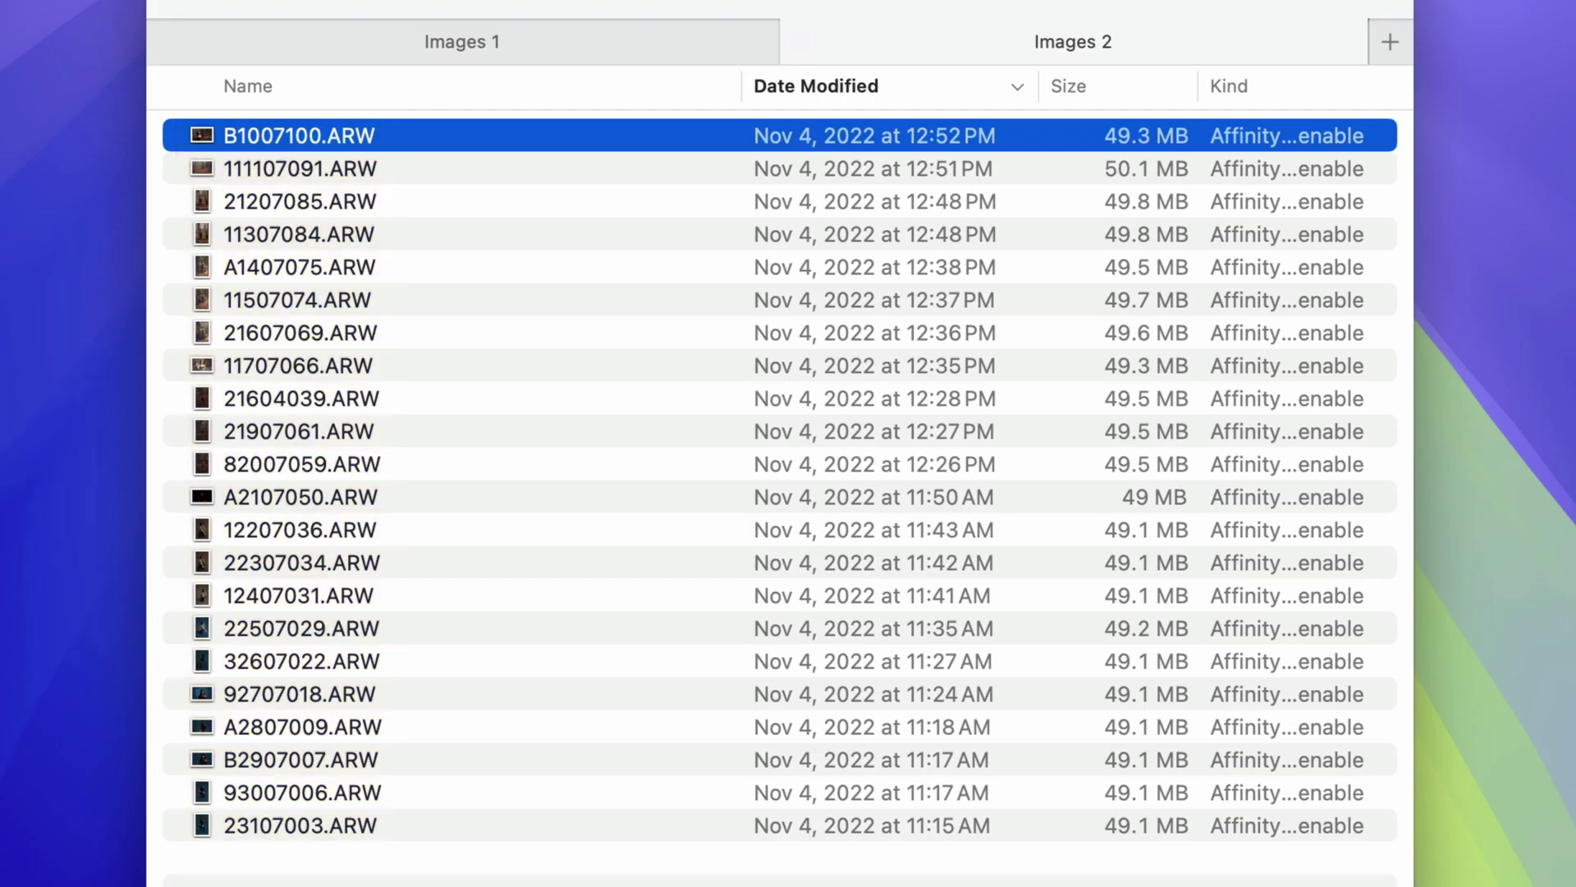
key(super+a)
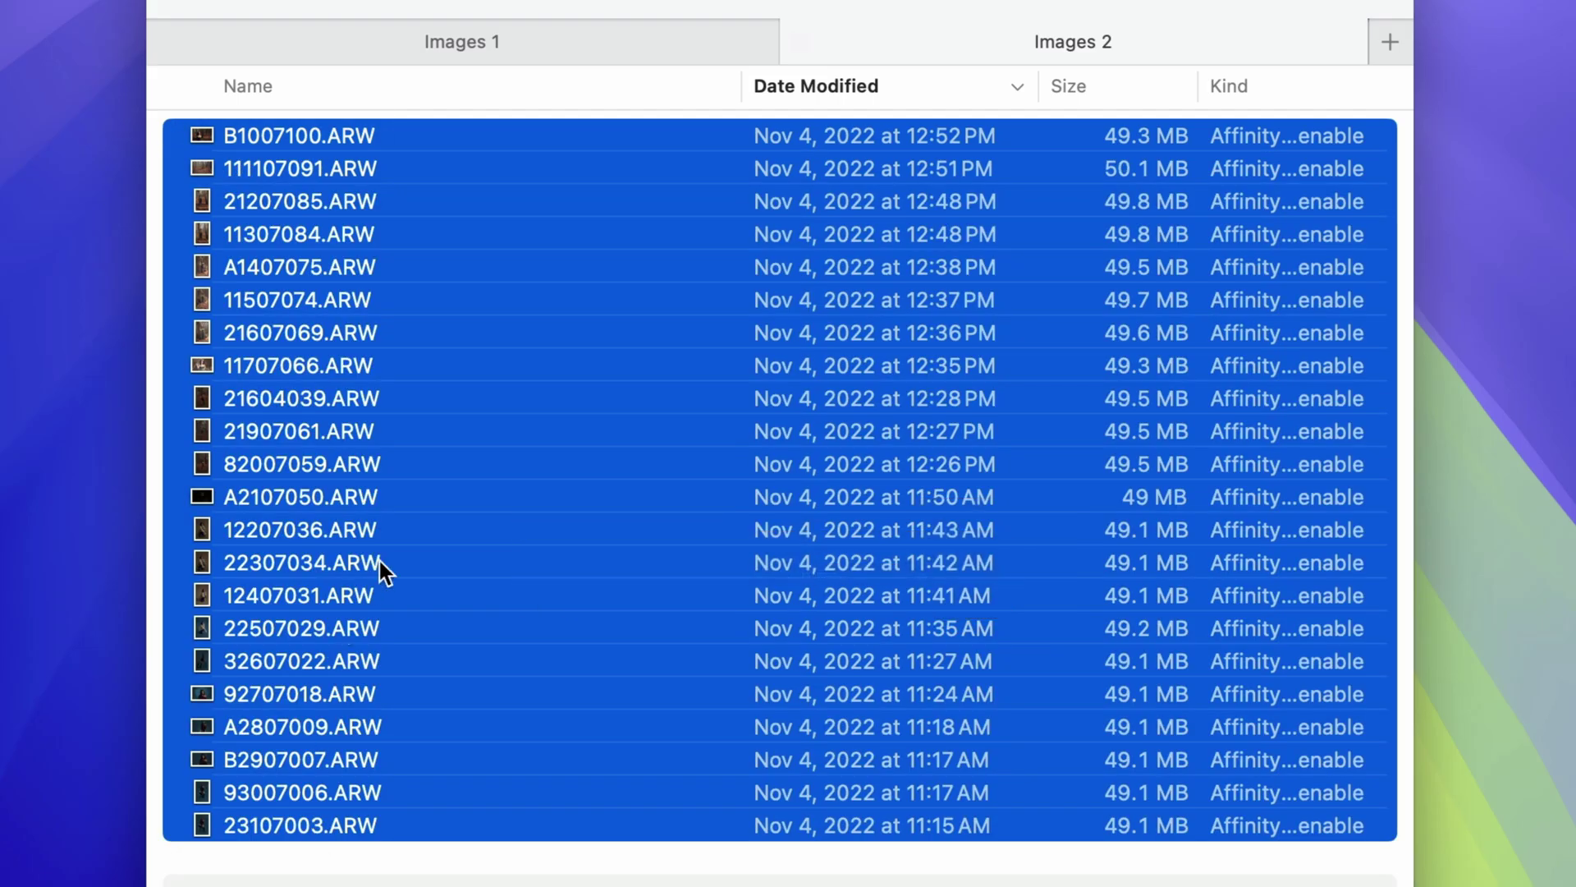
right_click(455, 517)
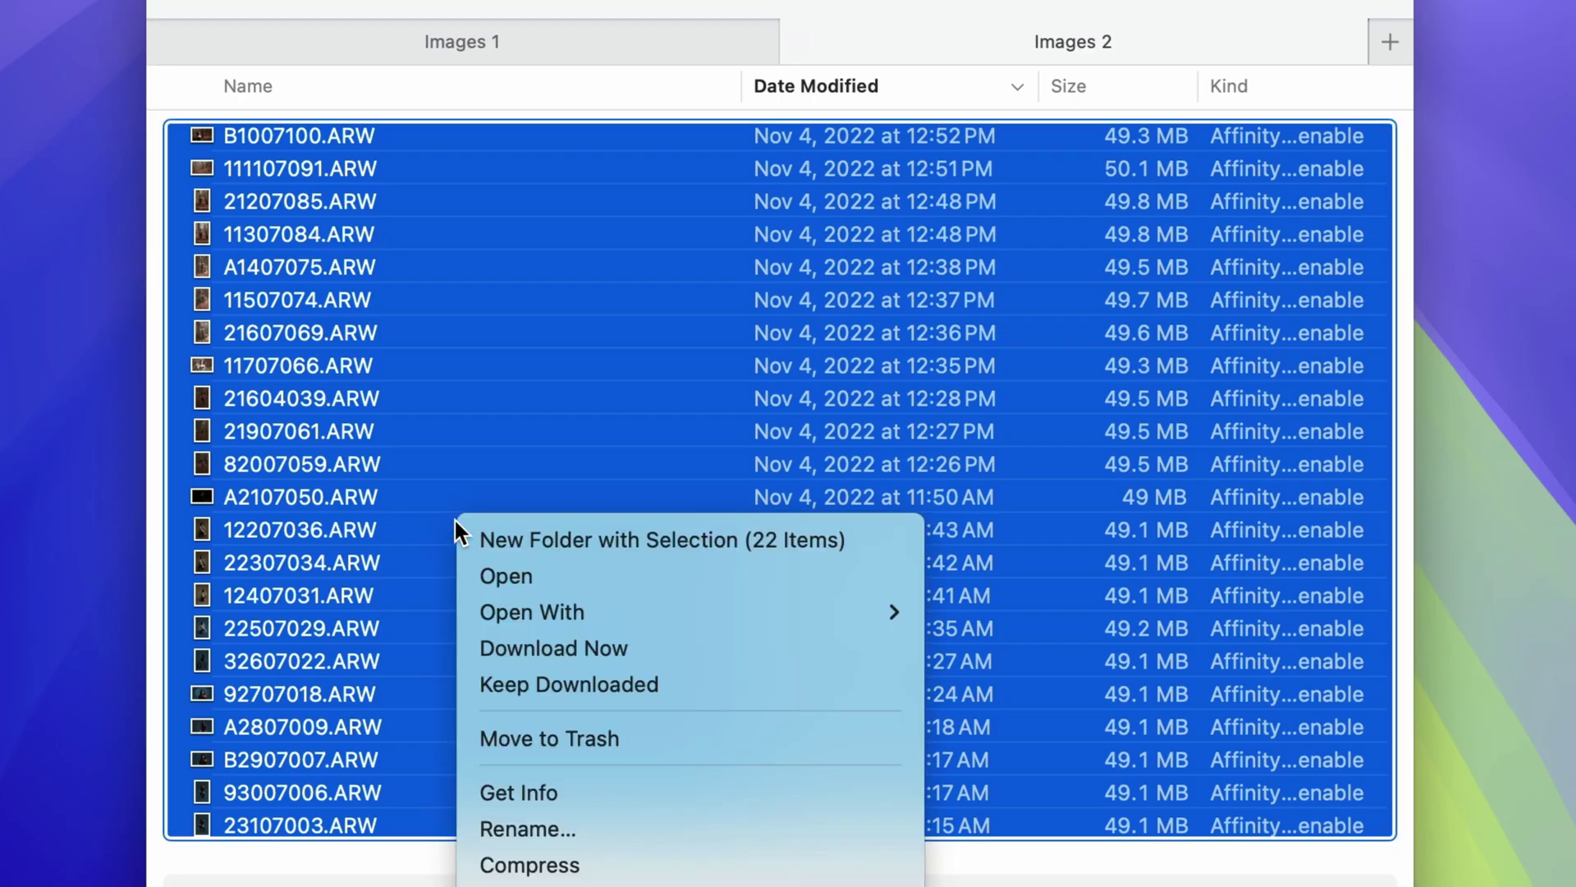
click(731, 829)
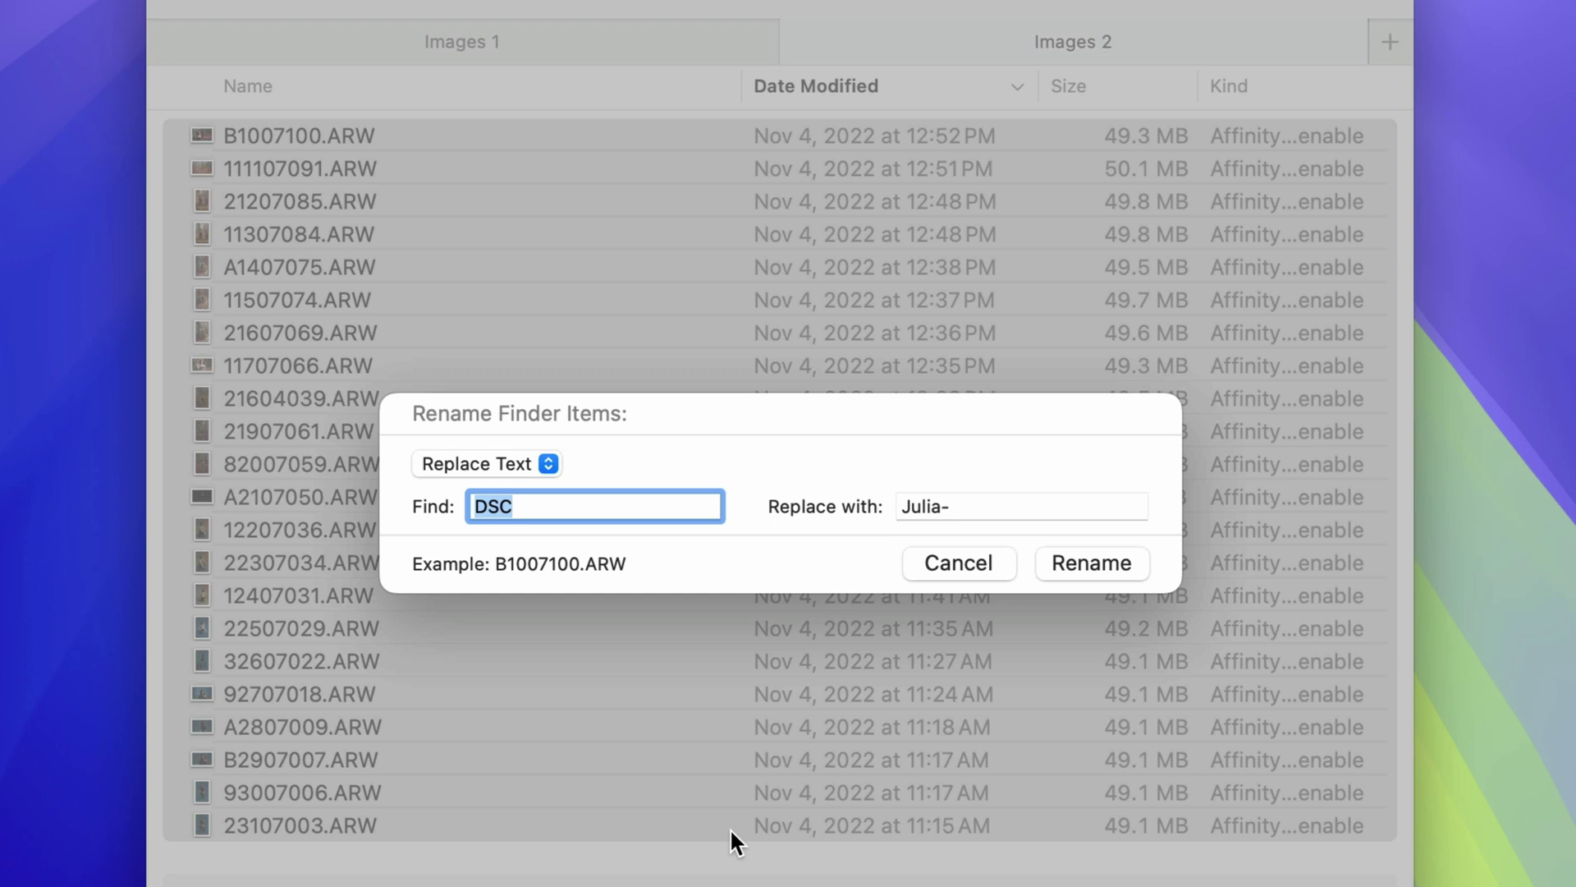
click(517, 466)
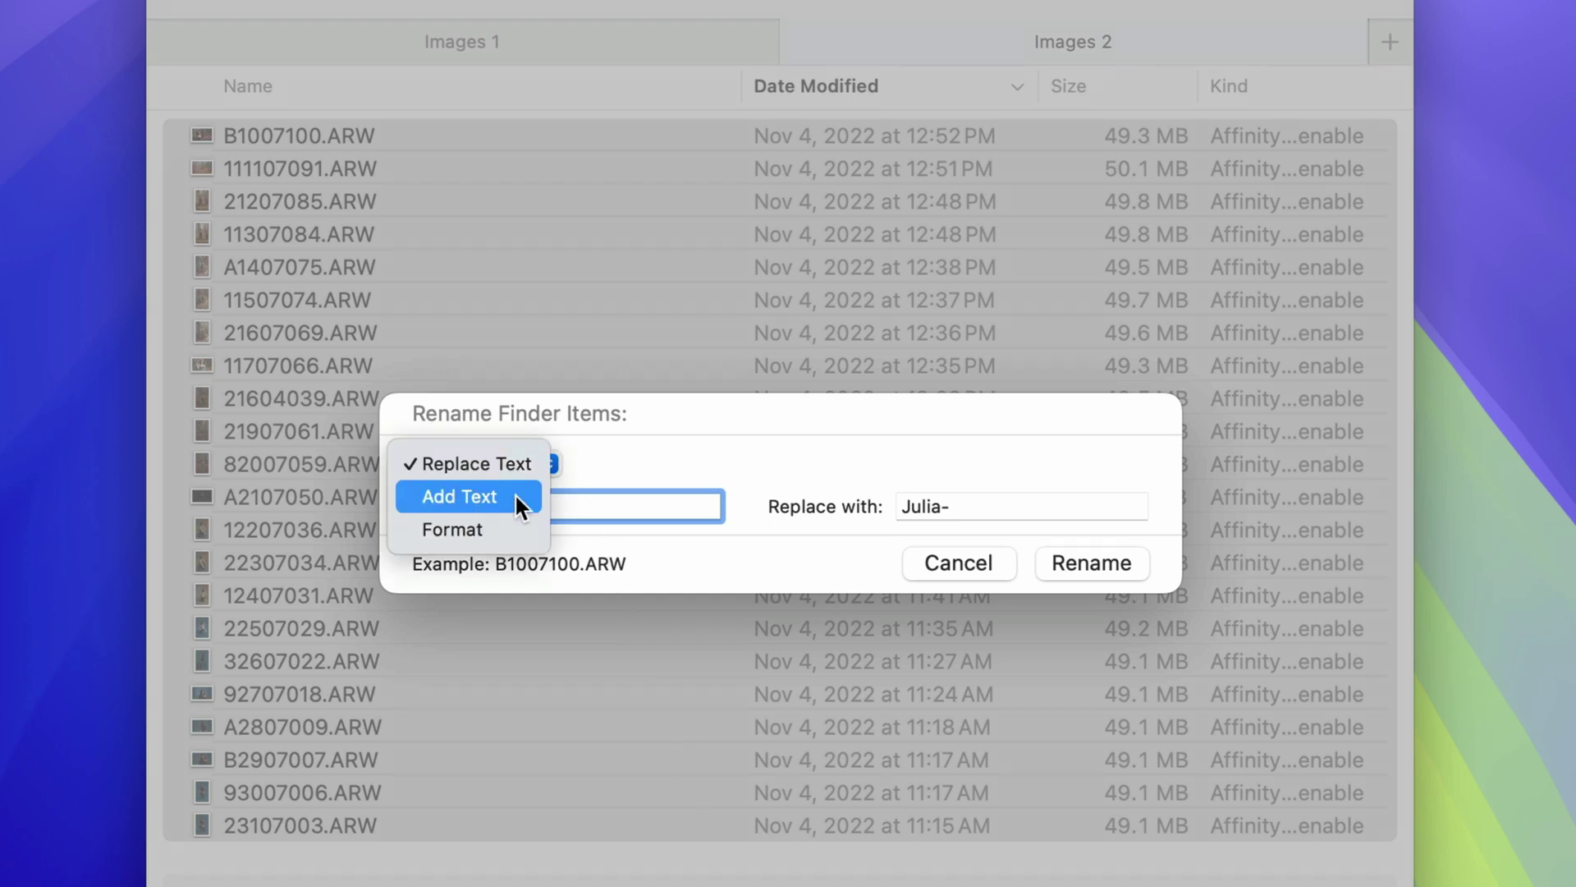
- Use Add Text to put a personal name and hyphen before every Images 2 filename
click(515, 496)
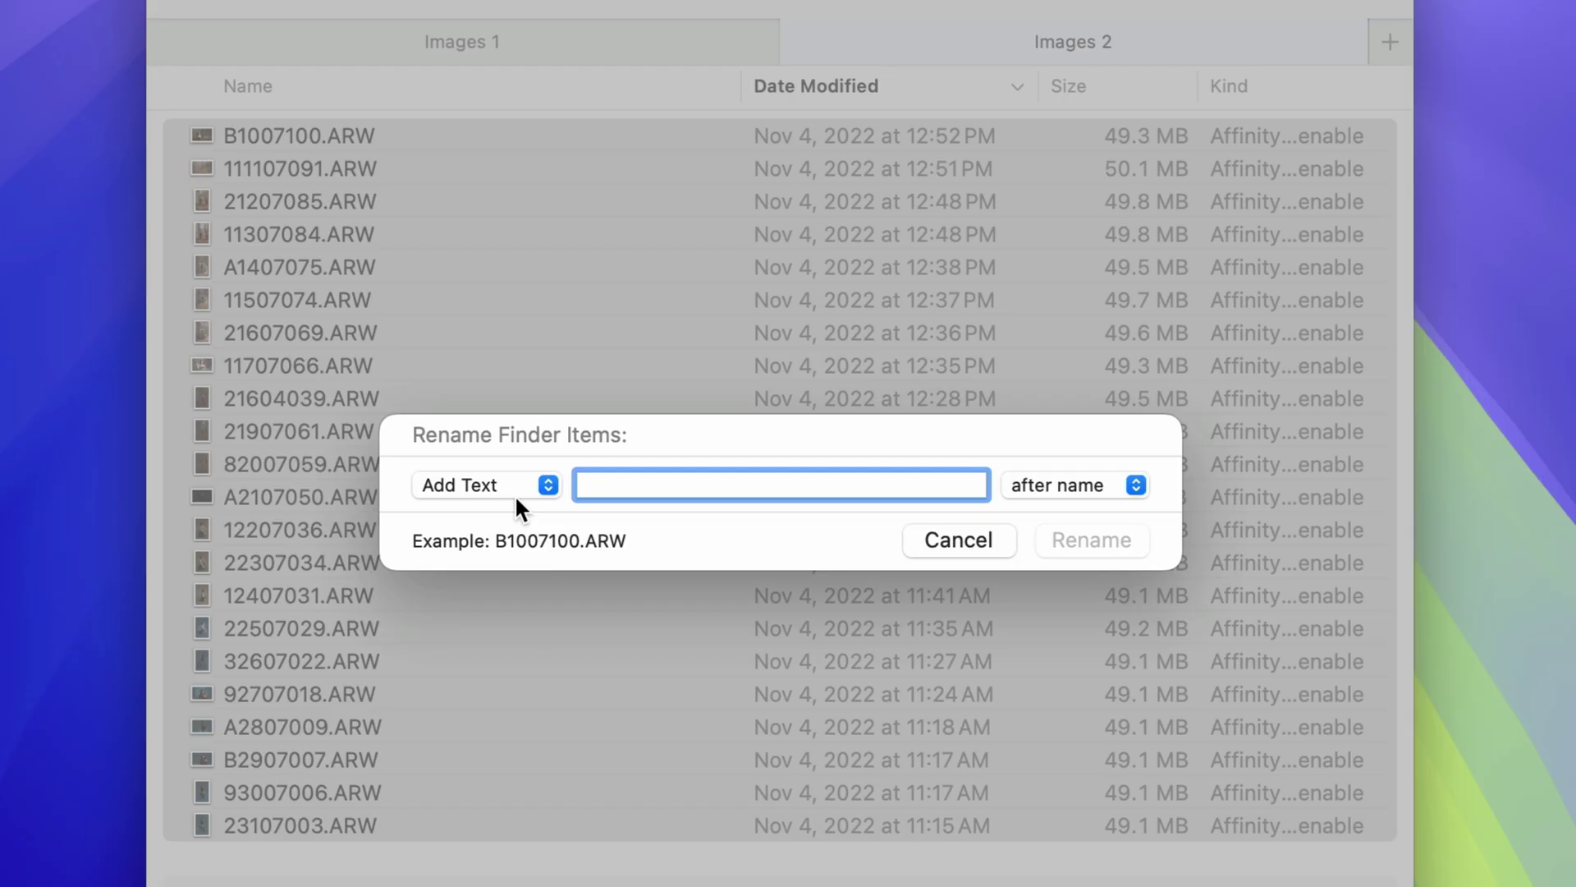
text(Julia-)
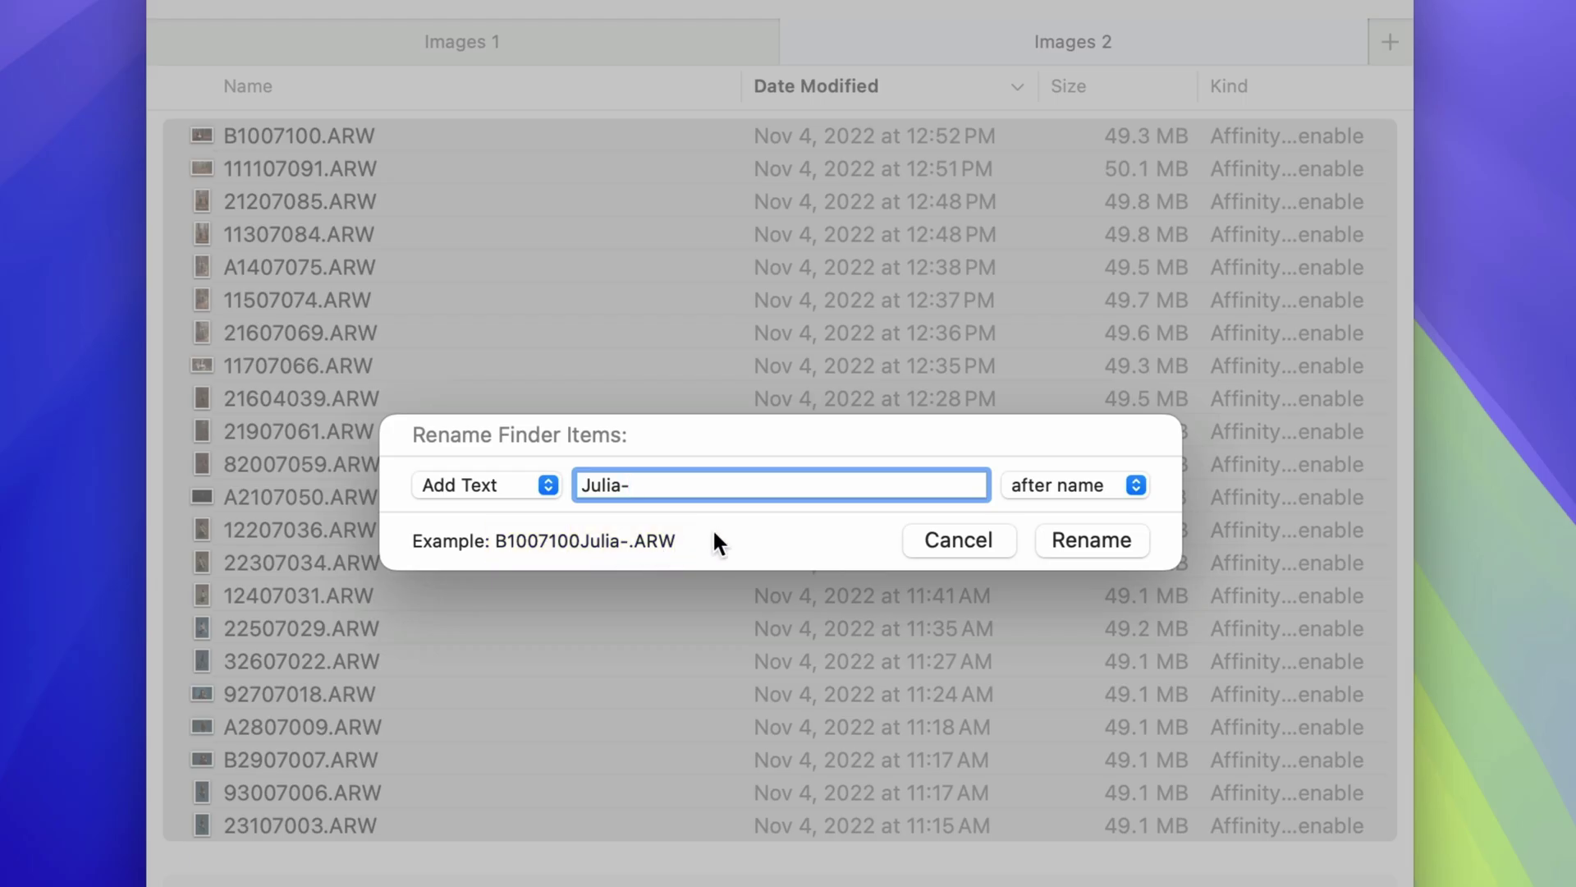
click(1126, 483)
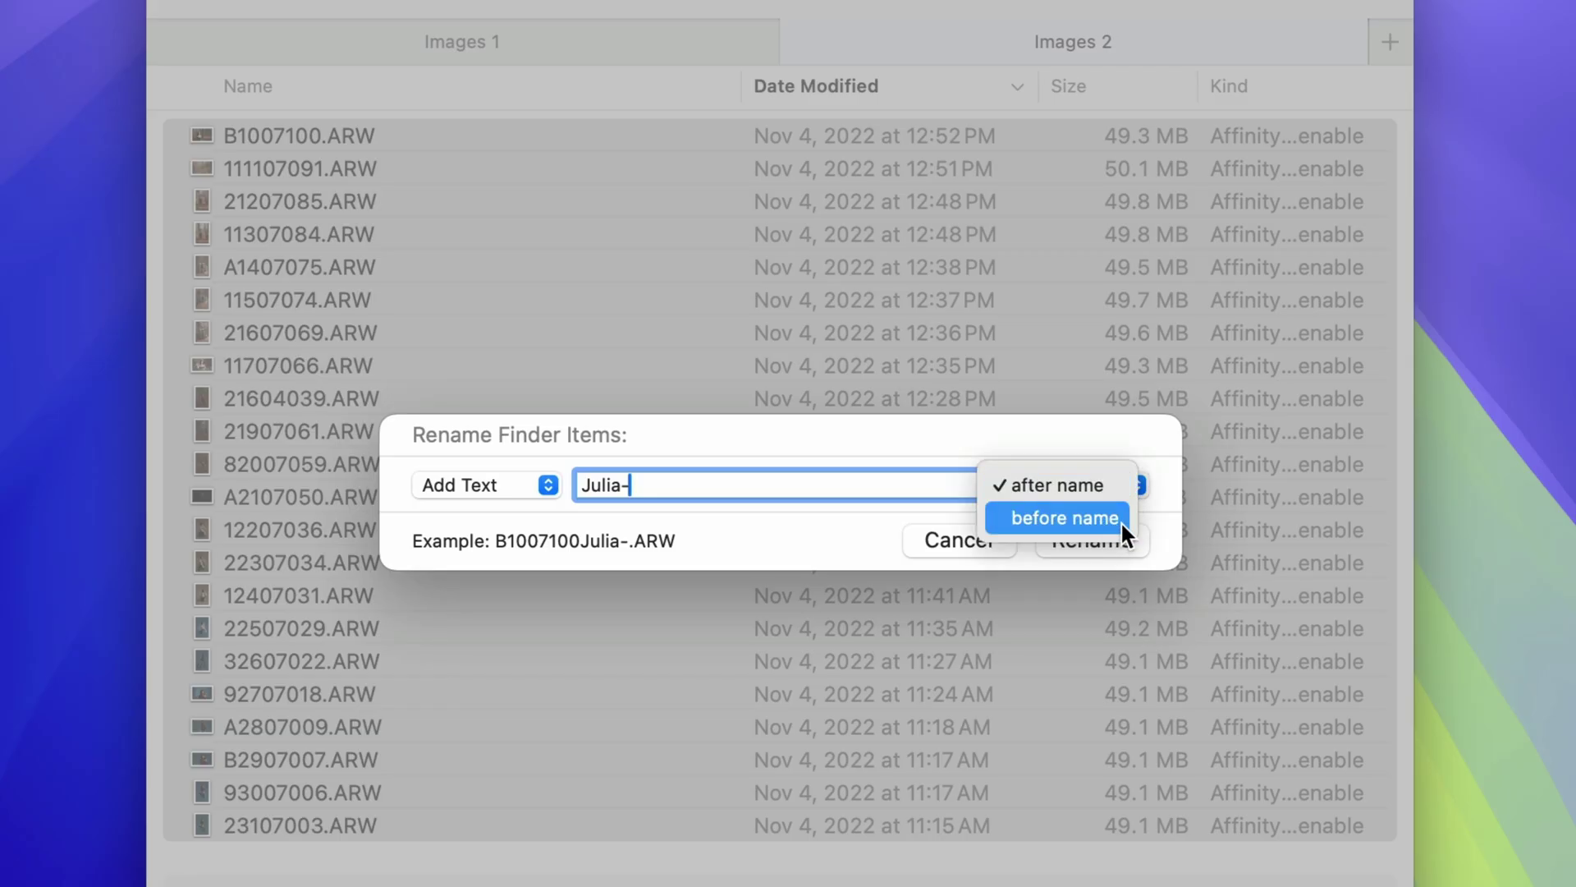
click(1121, 520)
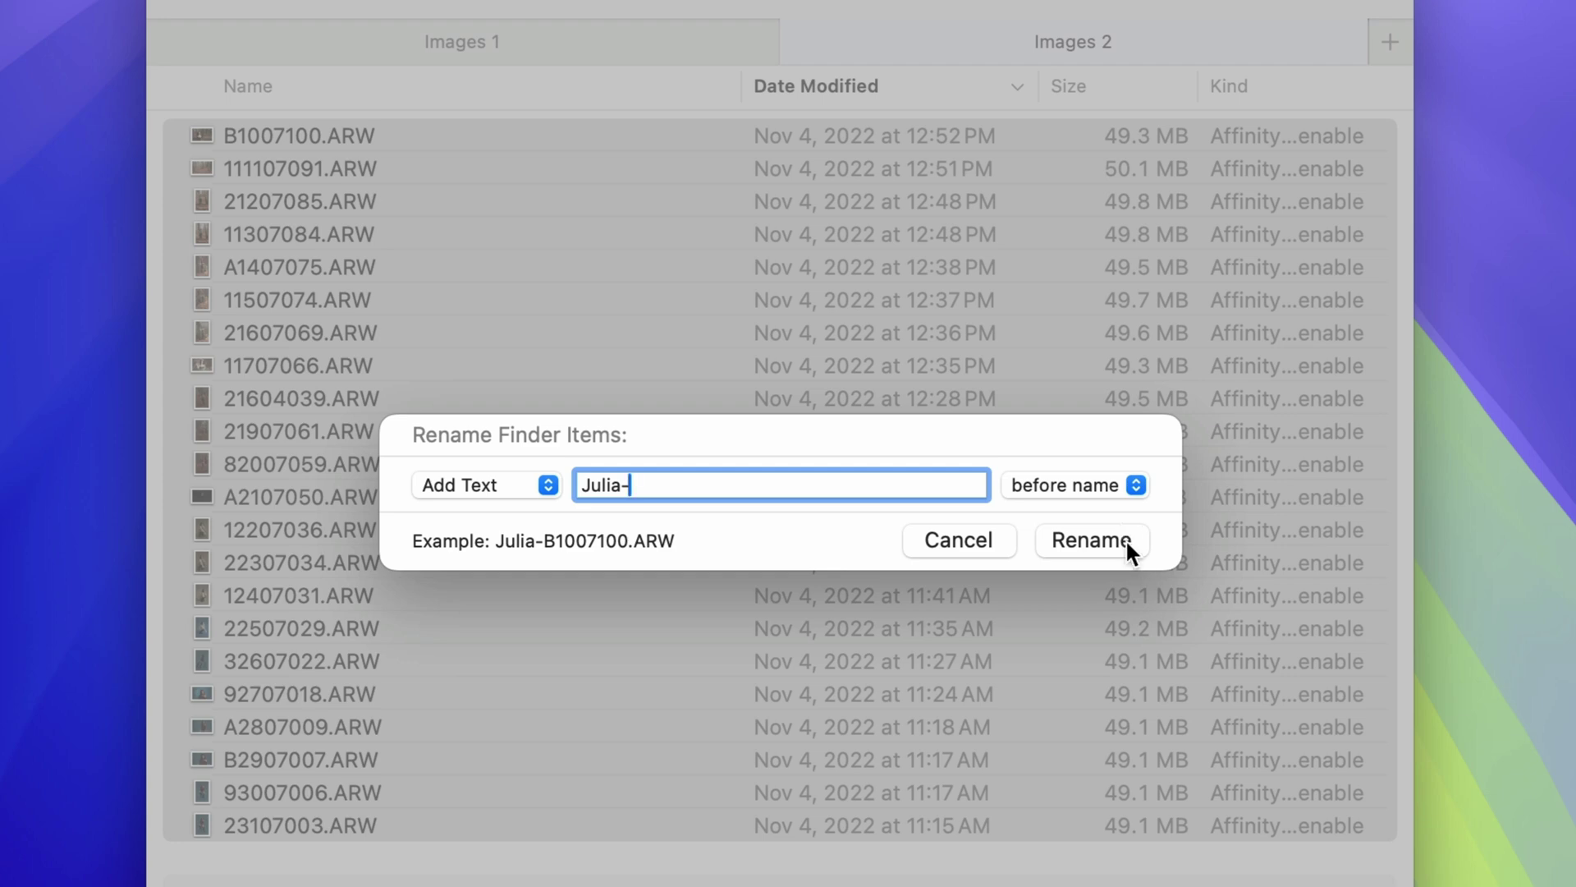
click(1137, 550)
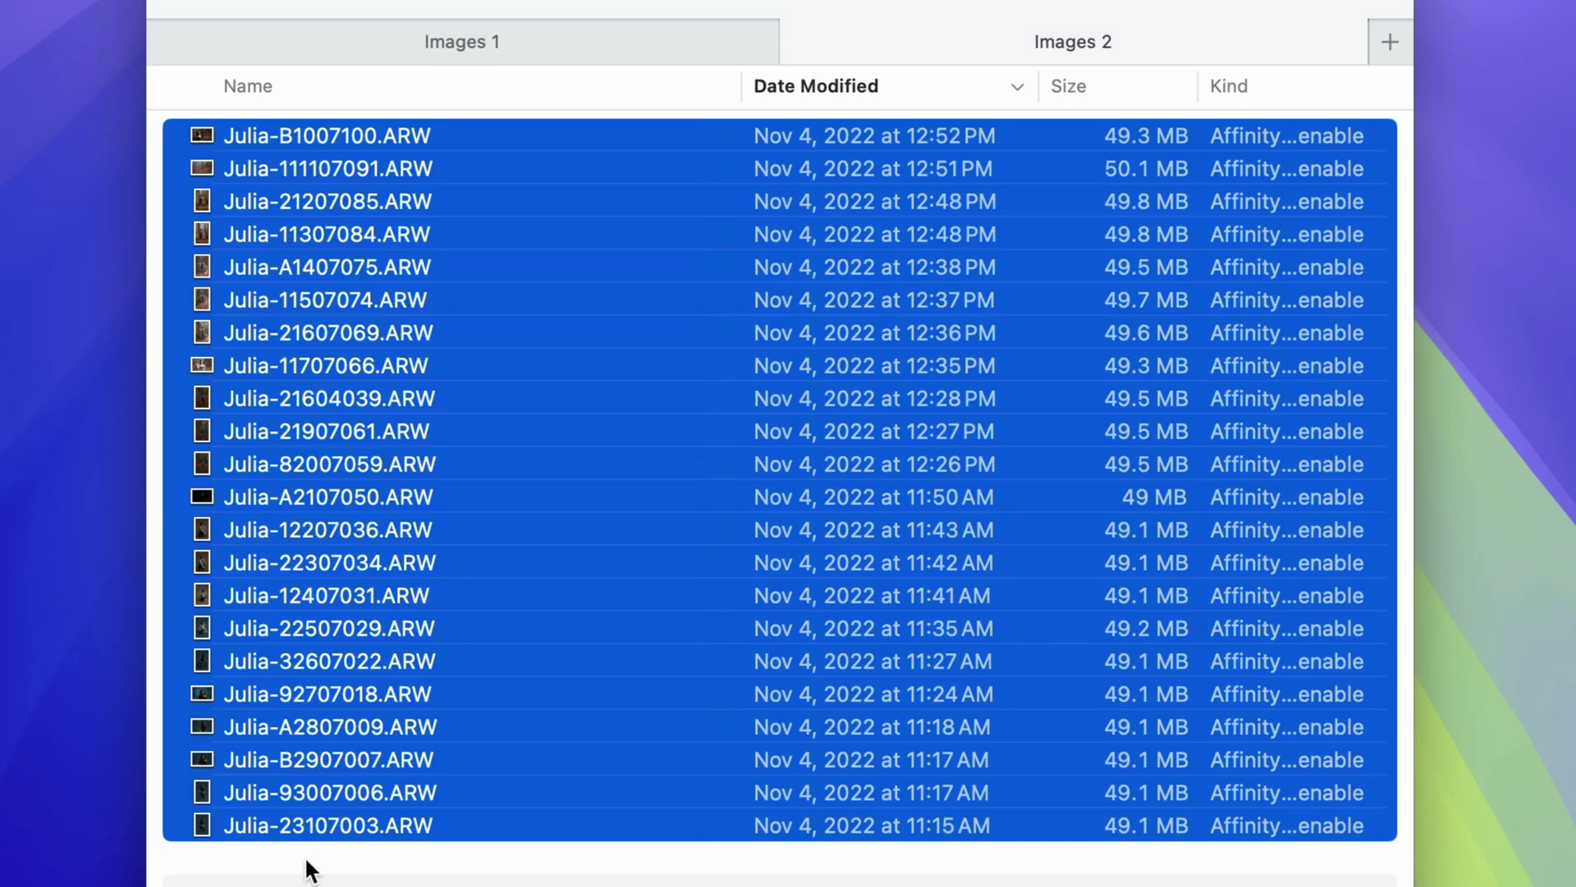
- Undo the prefix, add an underscore-plus-name suffix after each name, then undo that too
key(super+z)
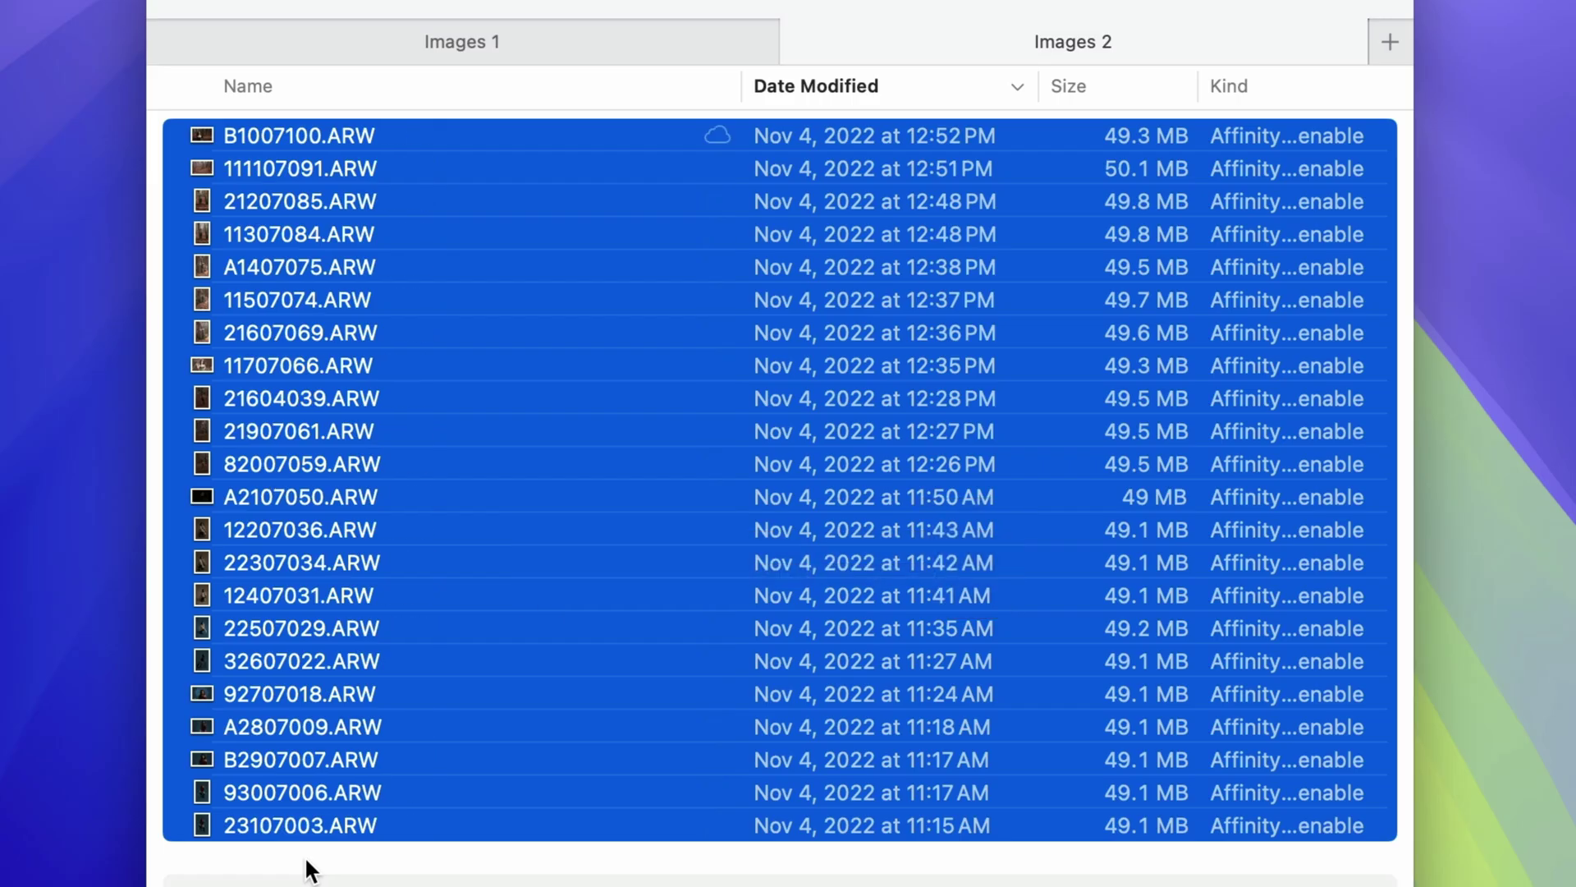
right_click(446, 557)
click(718, 872)
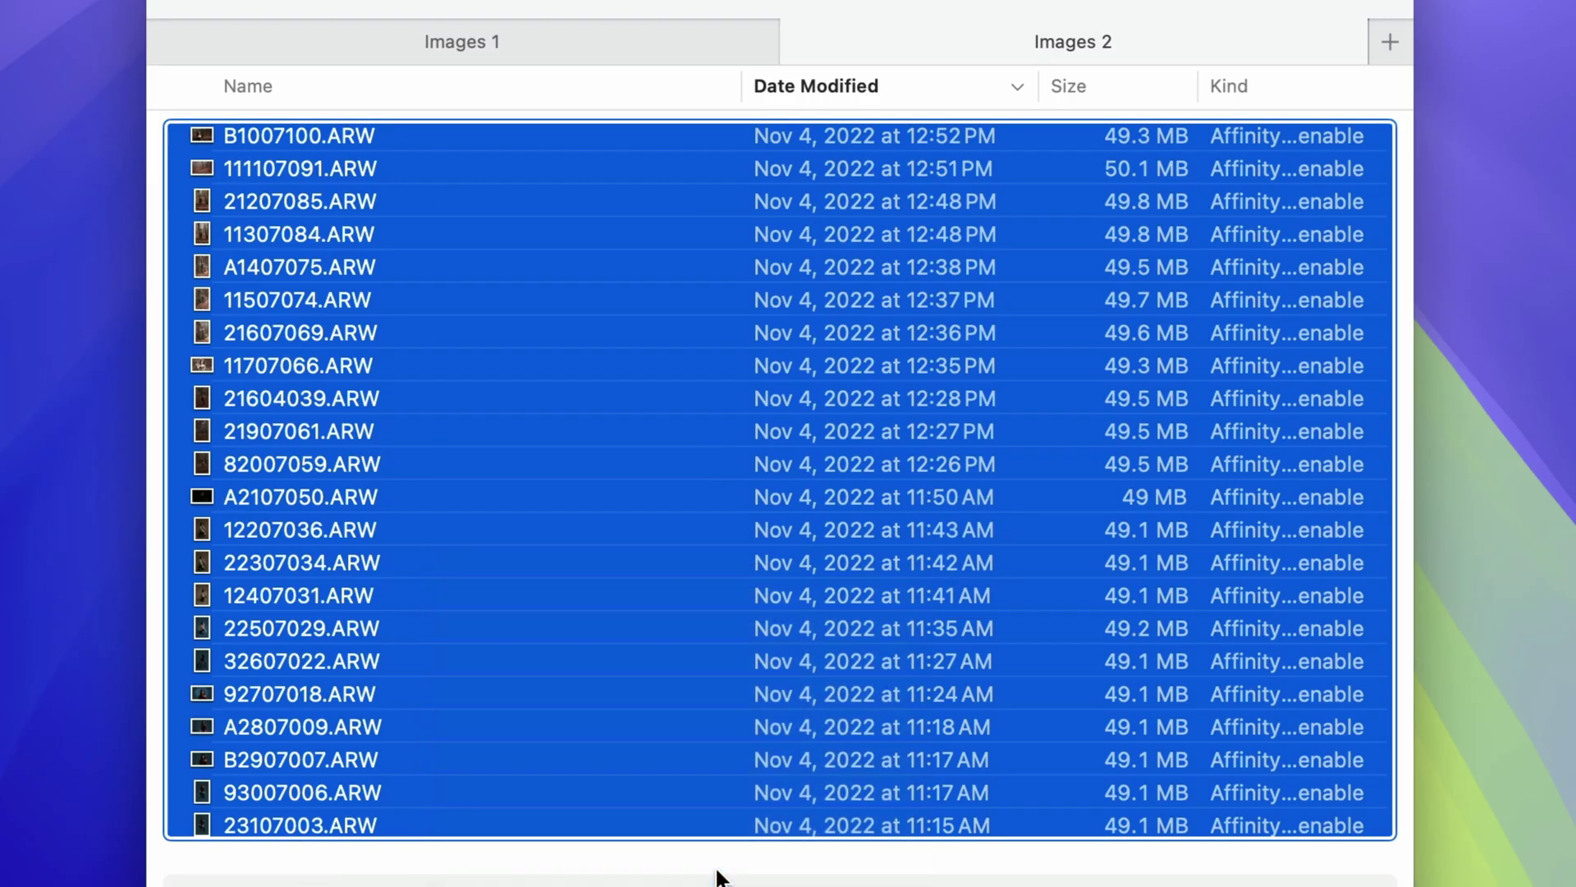
click(1070, 484)
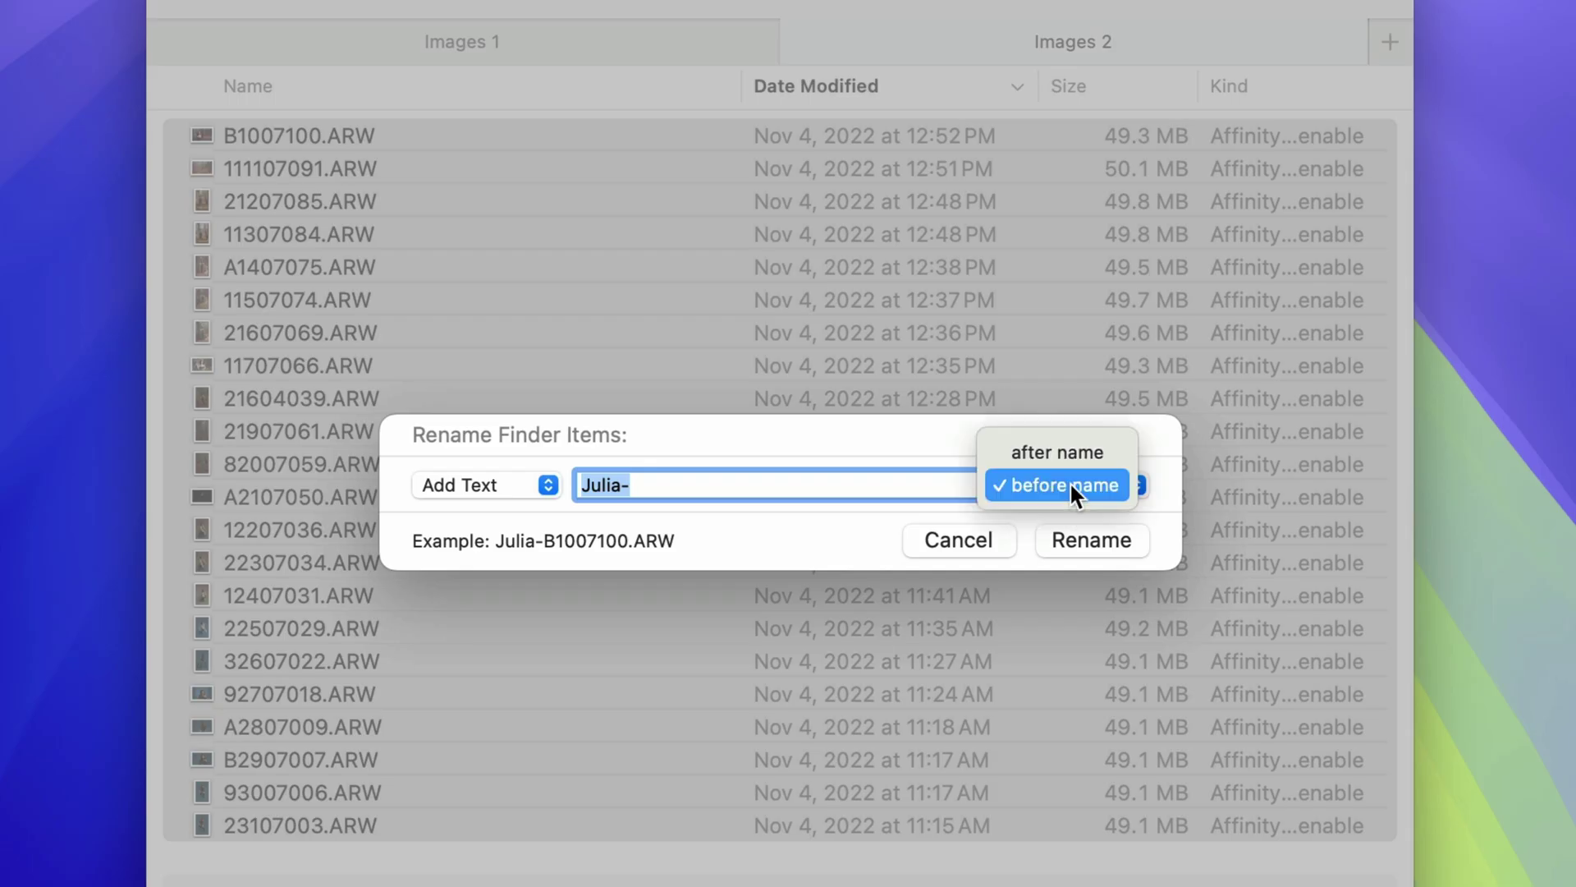
click(1070, 462)
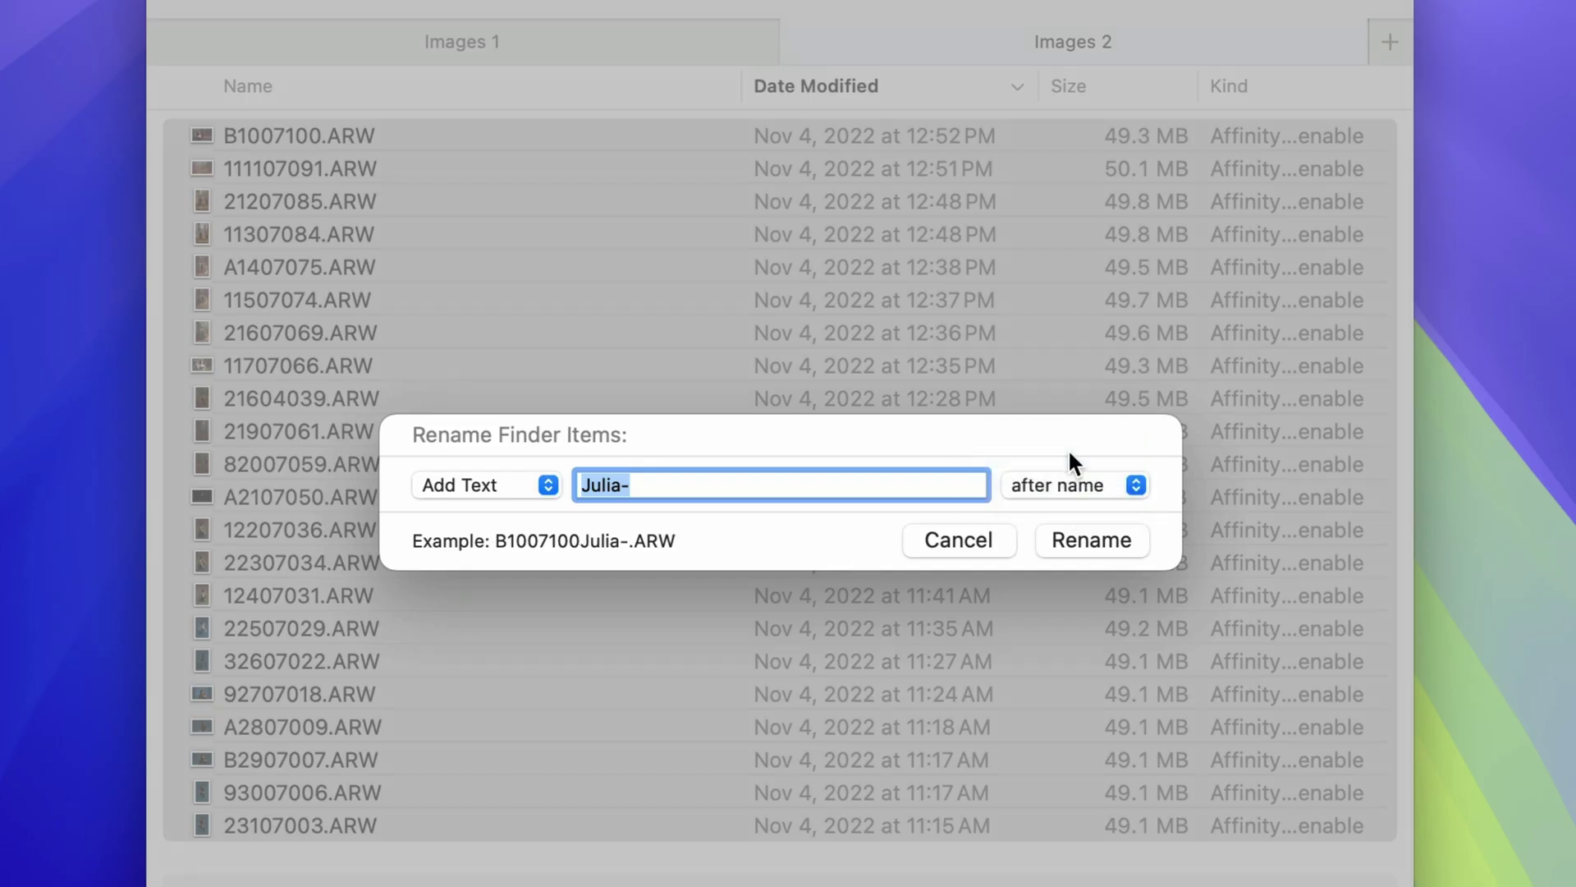
text(_Julia)
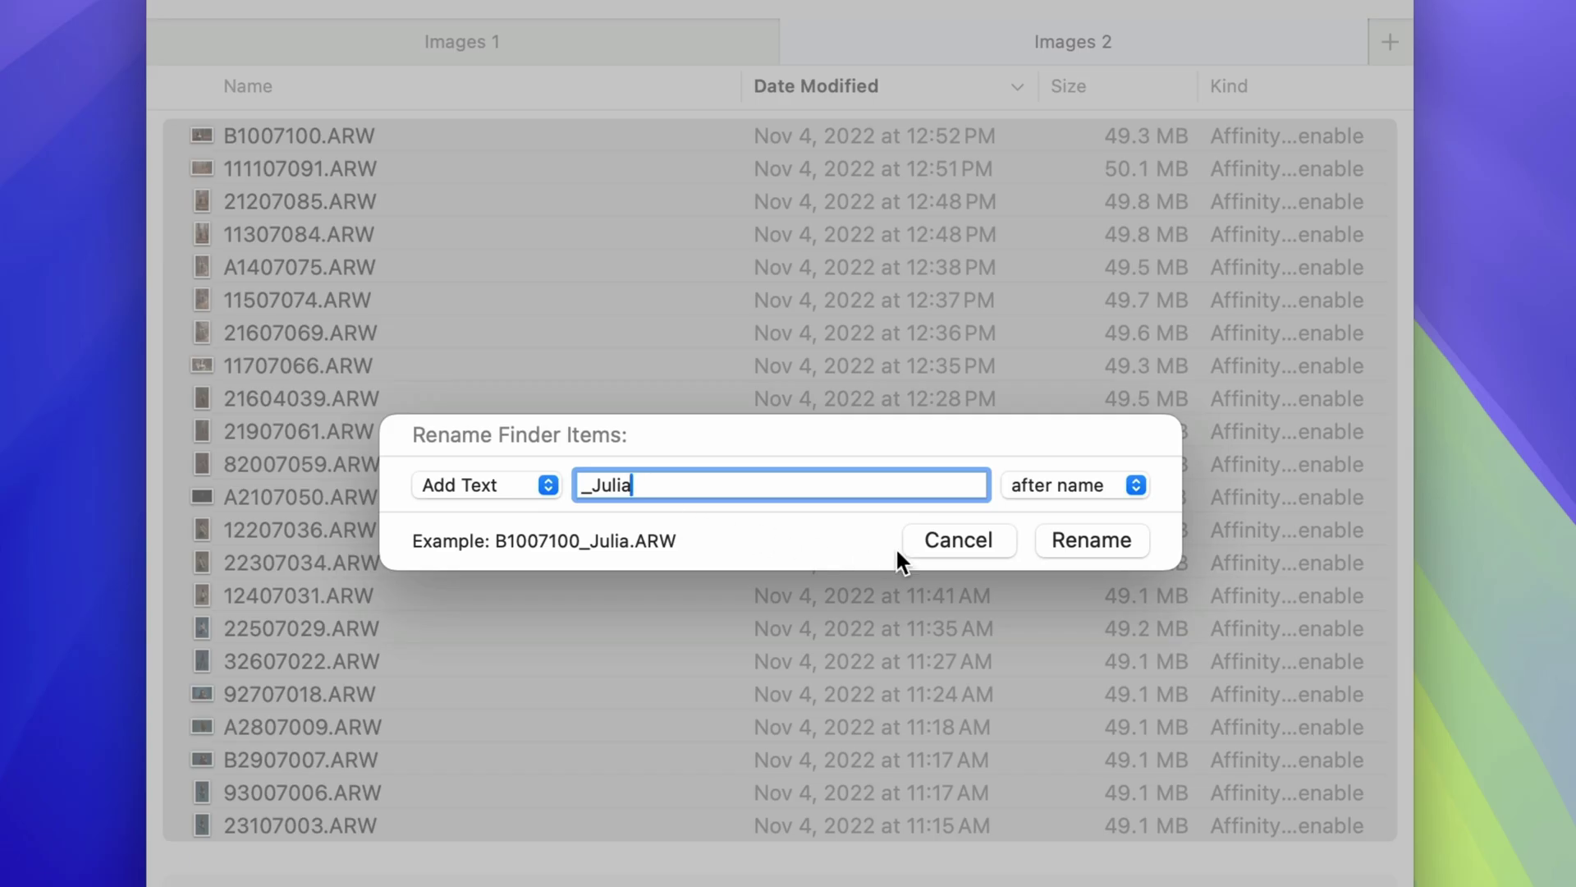
click(1105, 542)
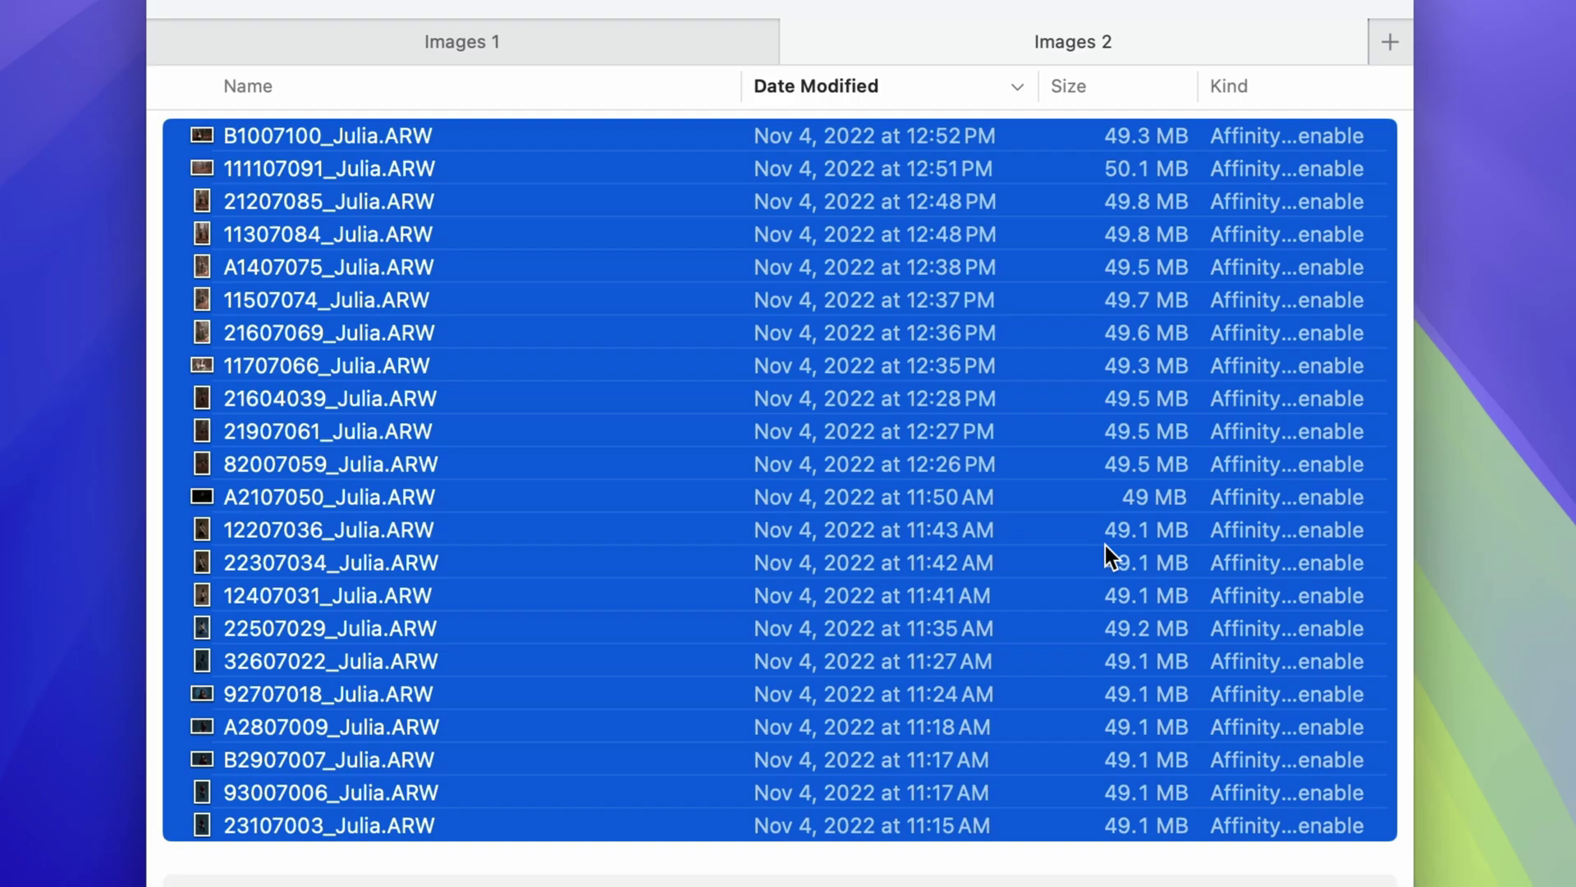
key(super+z)
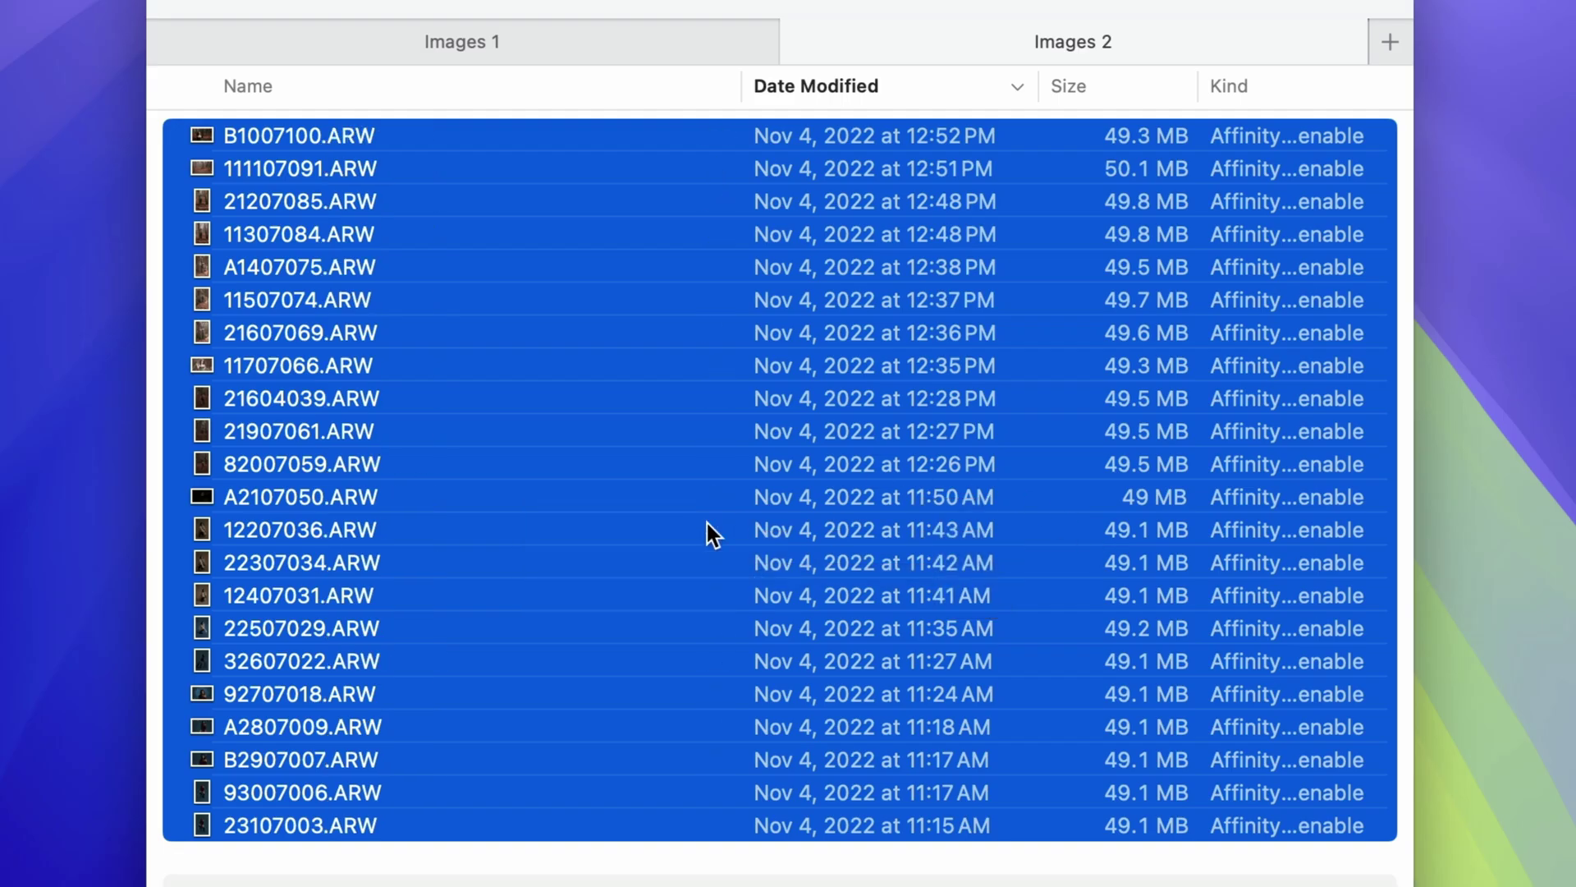
- Reopen the rename dialog for the selected files in Format mode using Name and Index
right_click(651, 545)
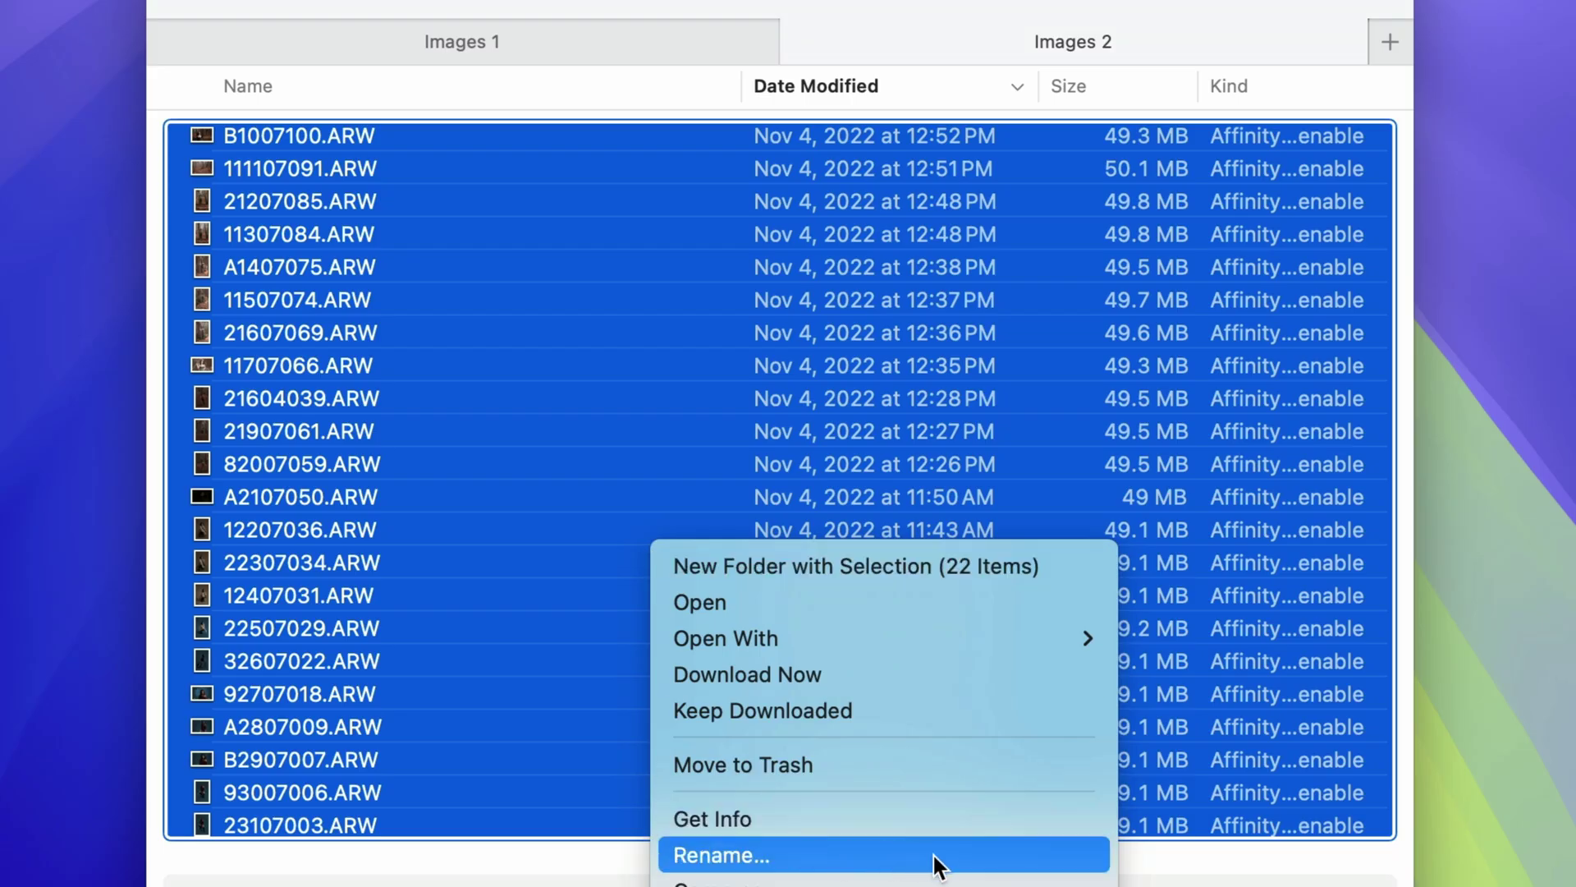
click(934, 855)
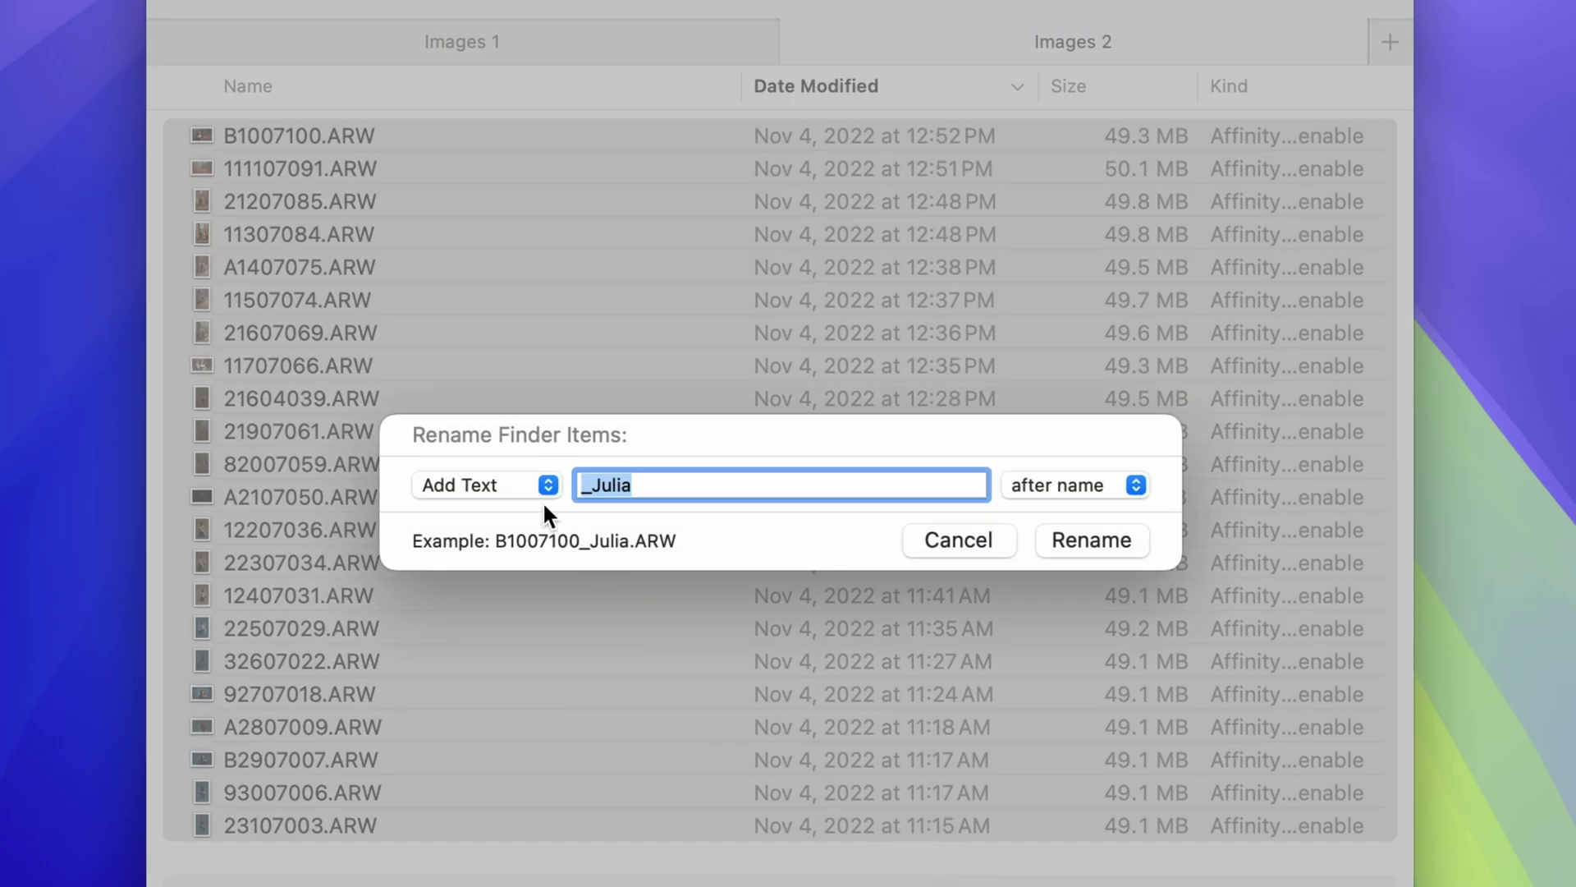
click(526, 487)
click(505, 515)
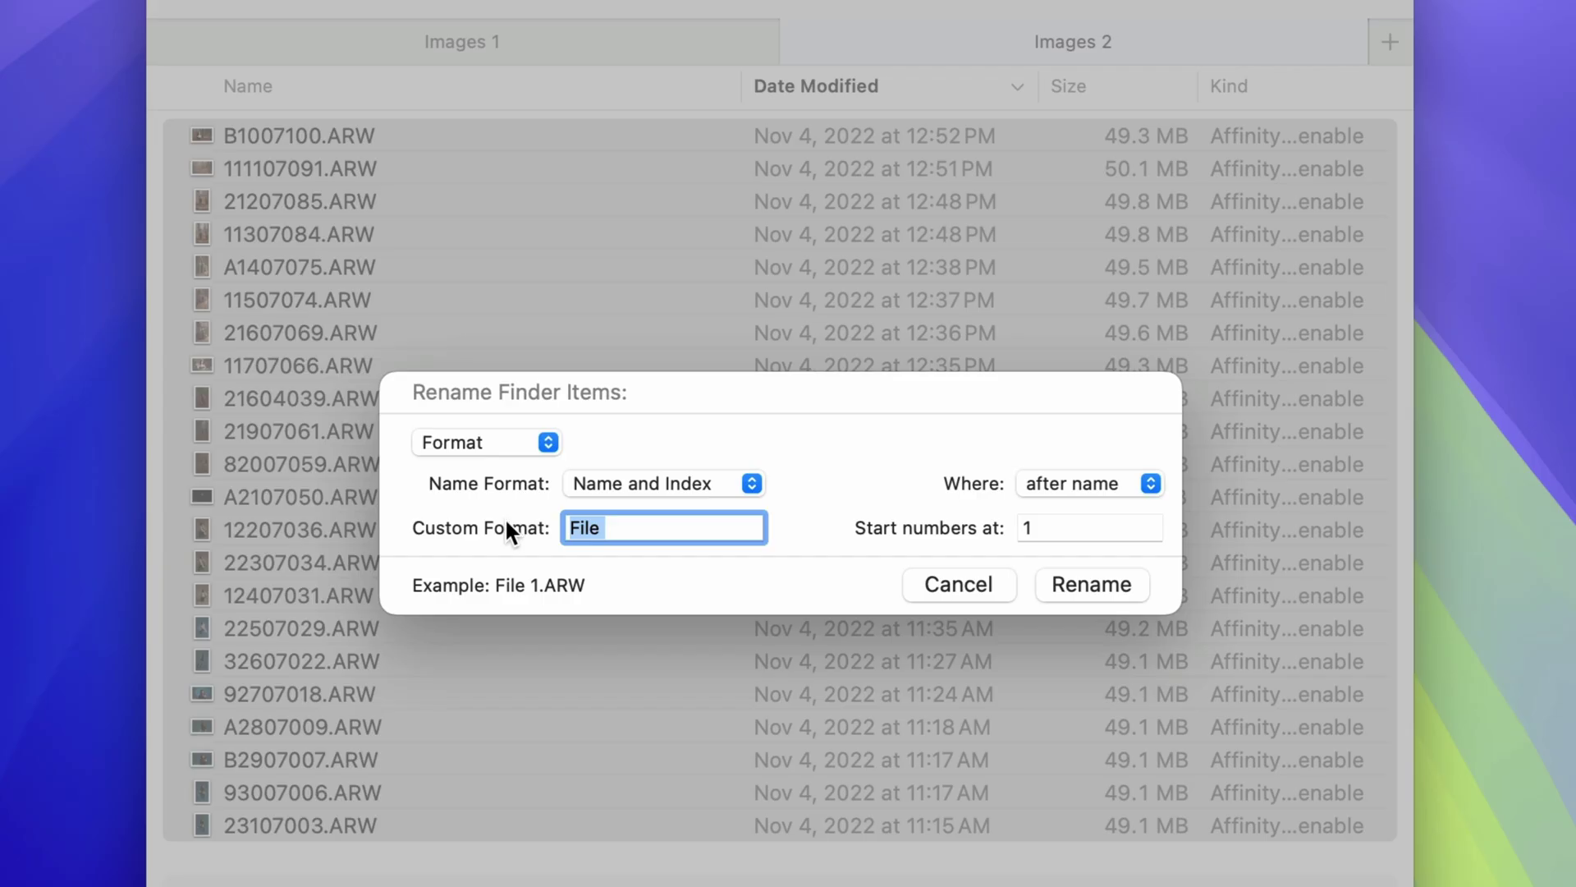
click(736, 491)
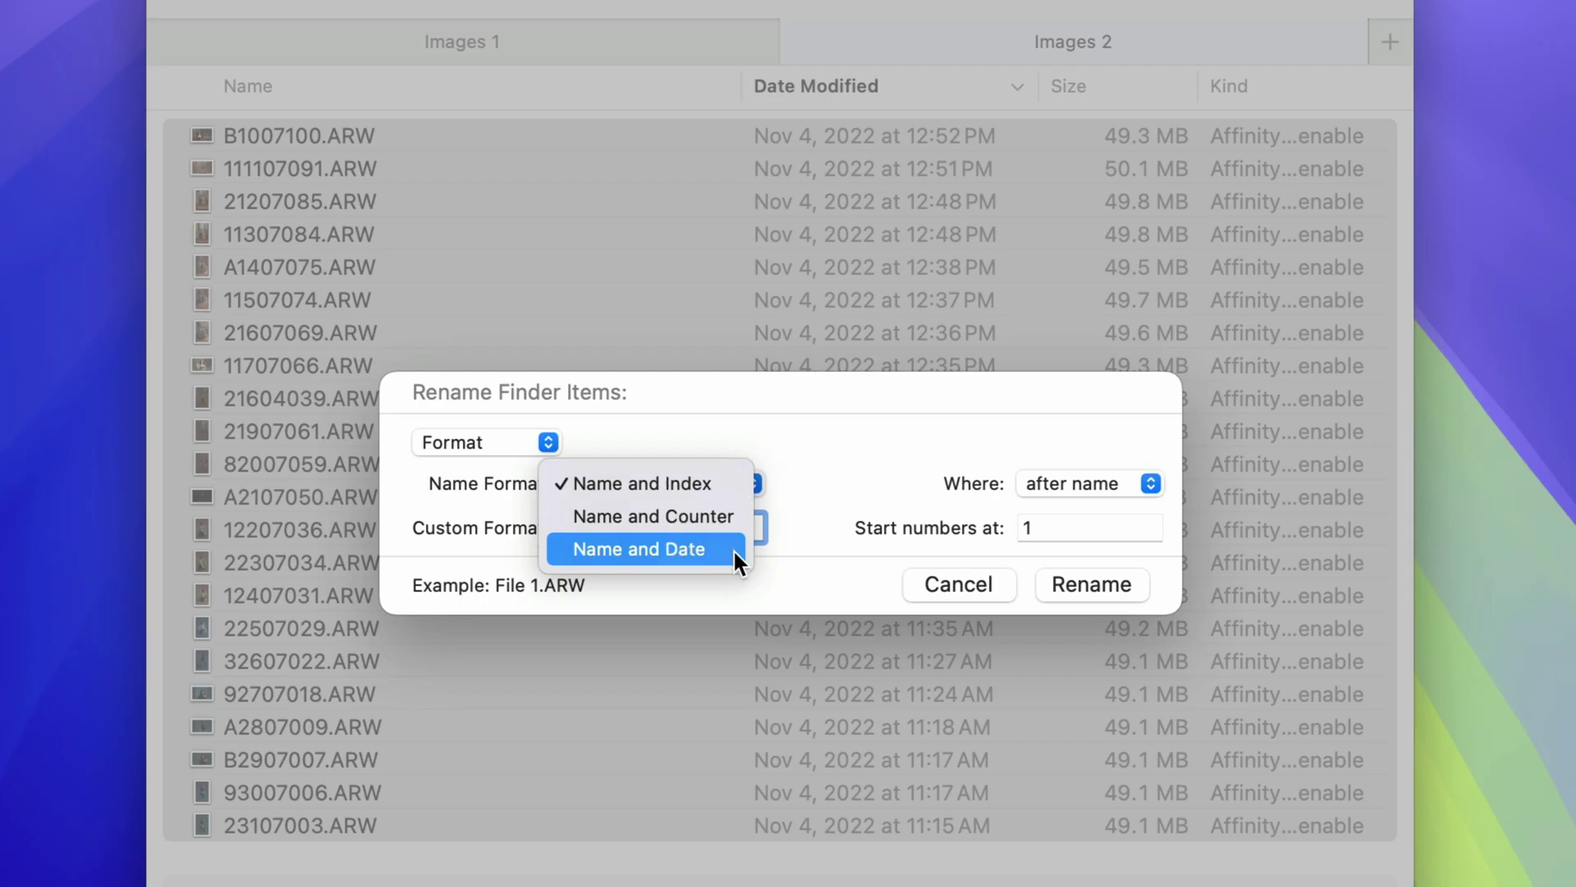
click(726, 481)
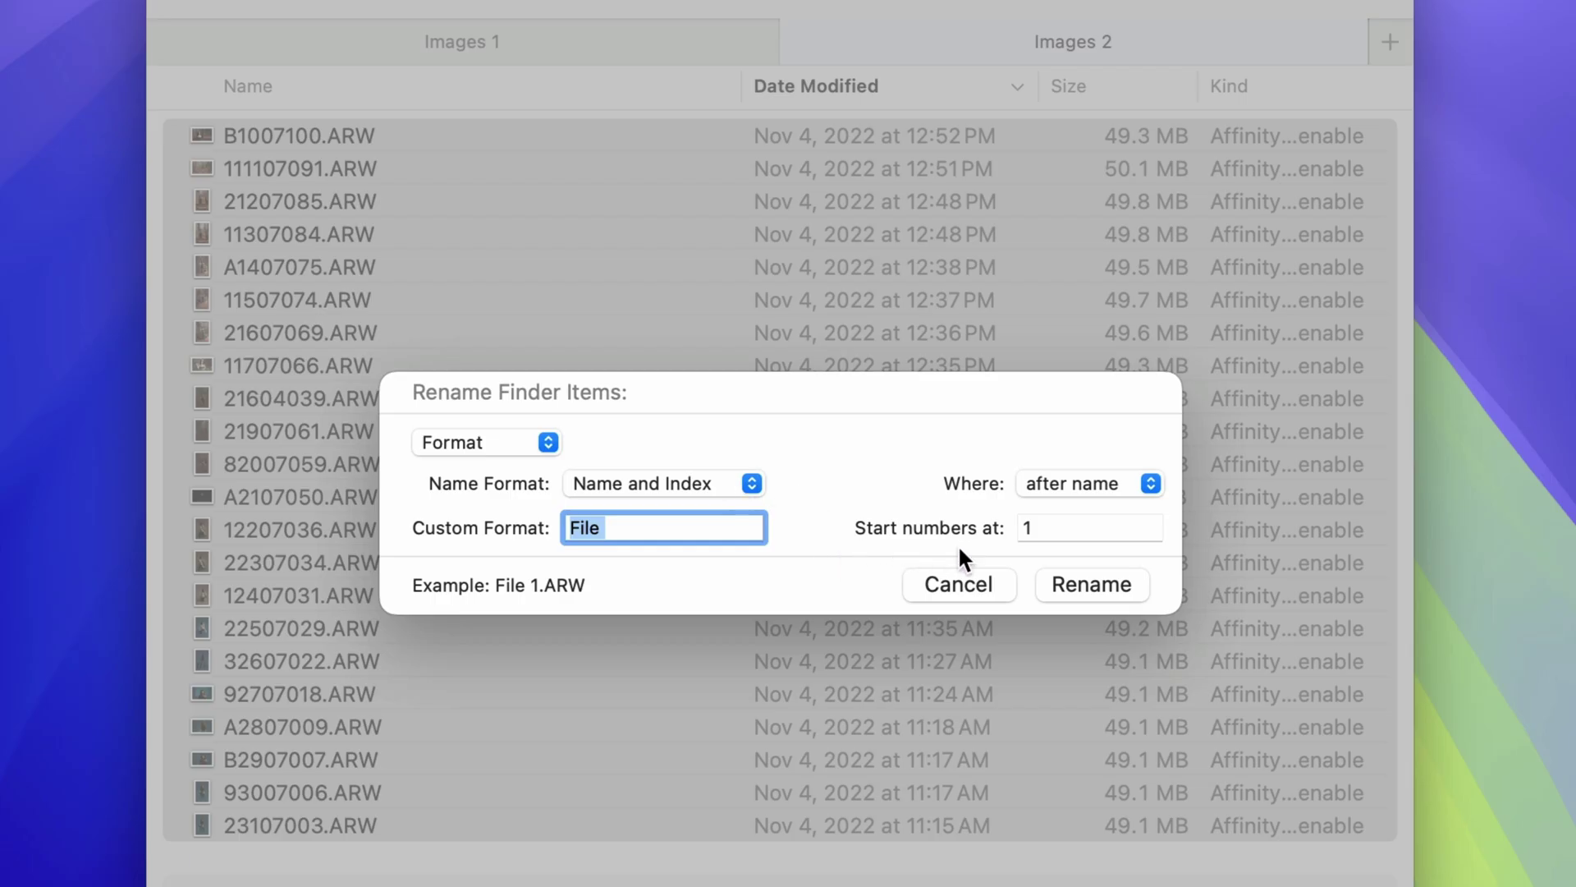
double_click(1029, 528)
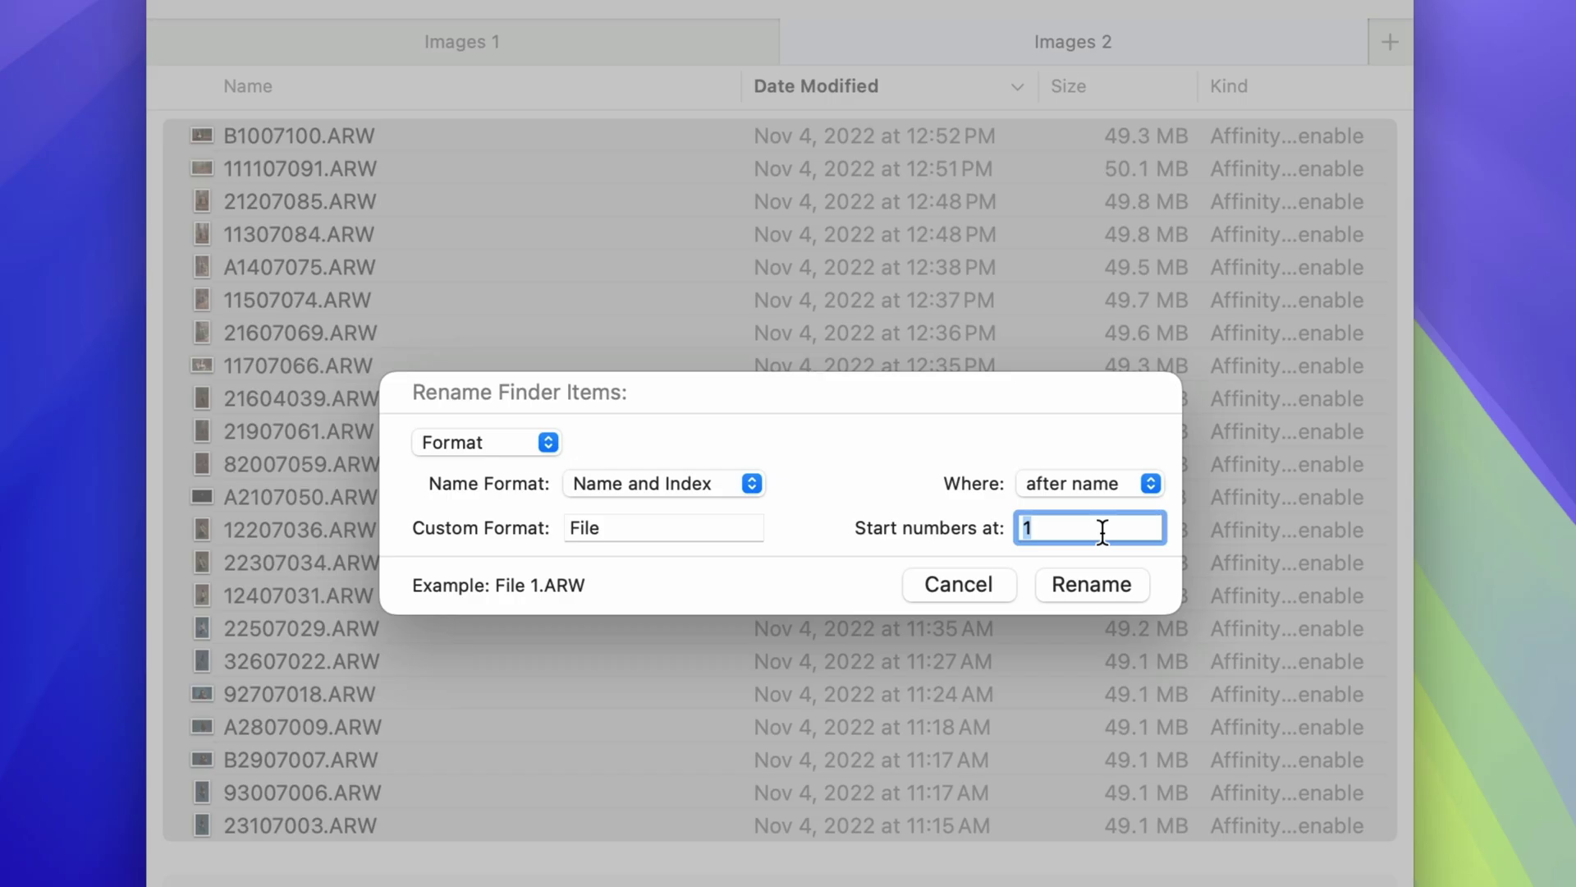
- Start numbering at 25 and rename all files with a name plus '-FashionShoot_' custom format
text(25)
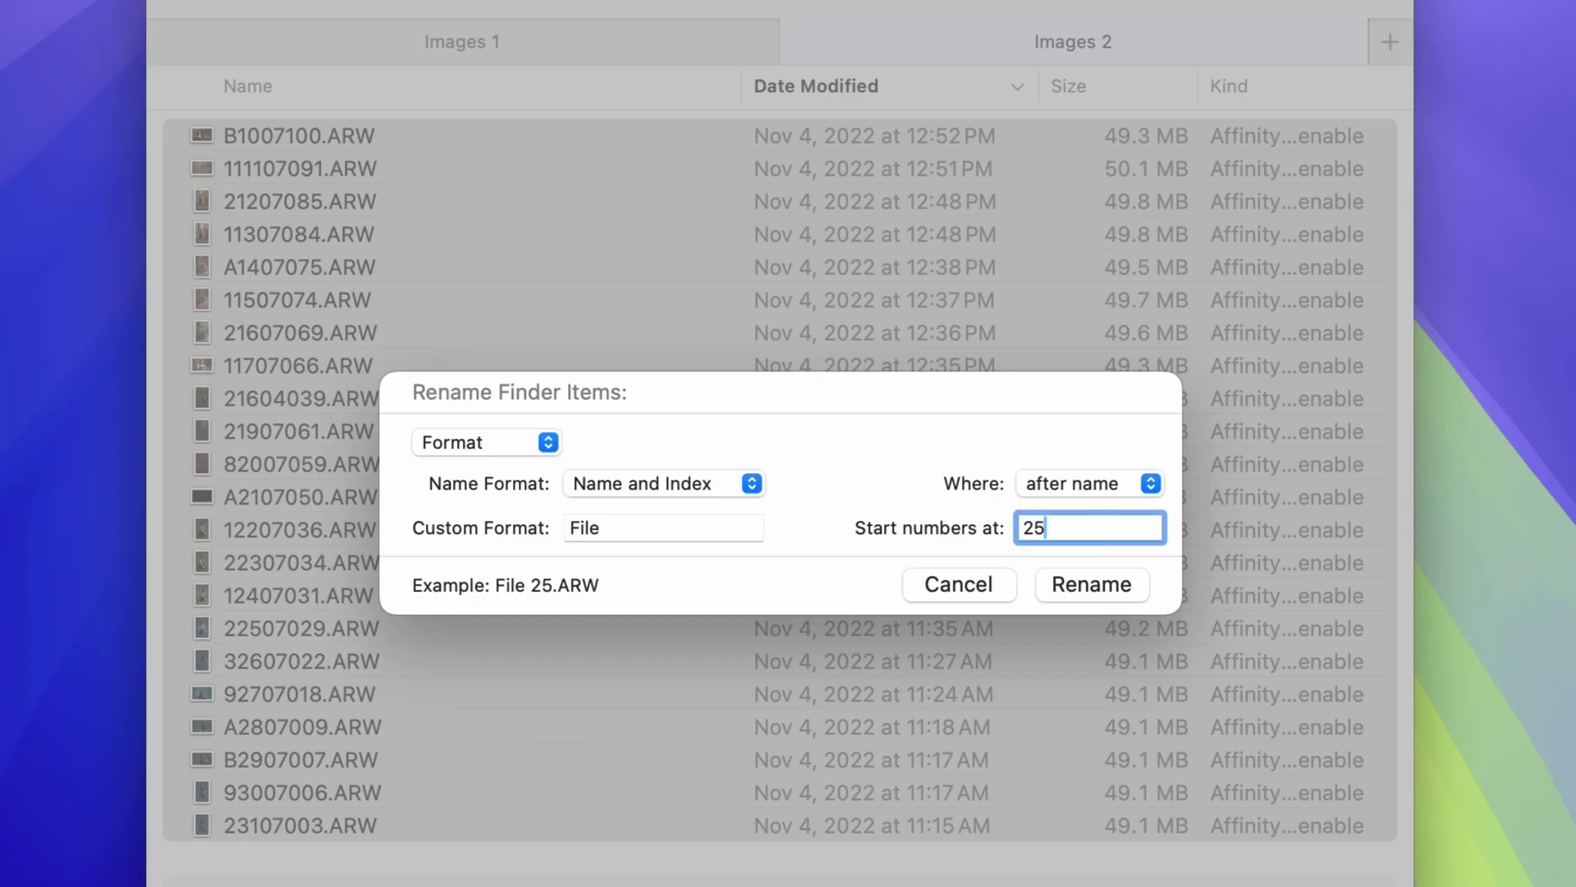
click(659, 526)
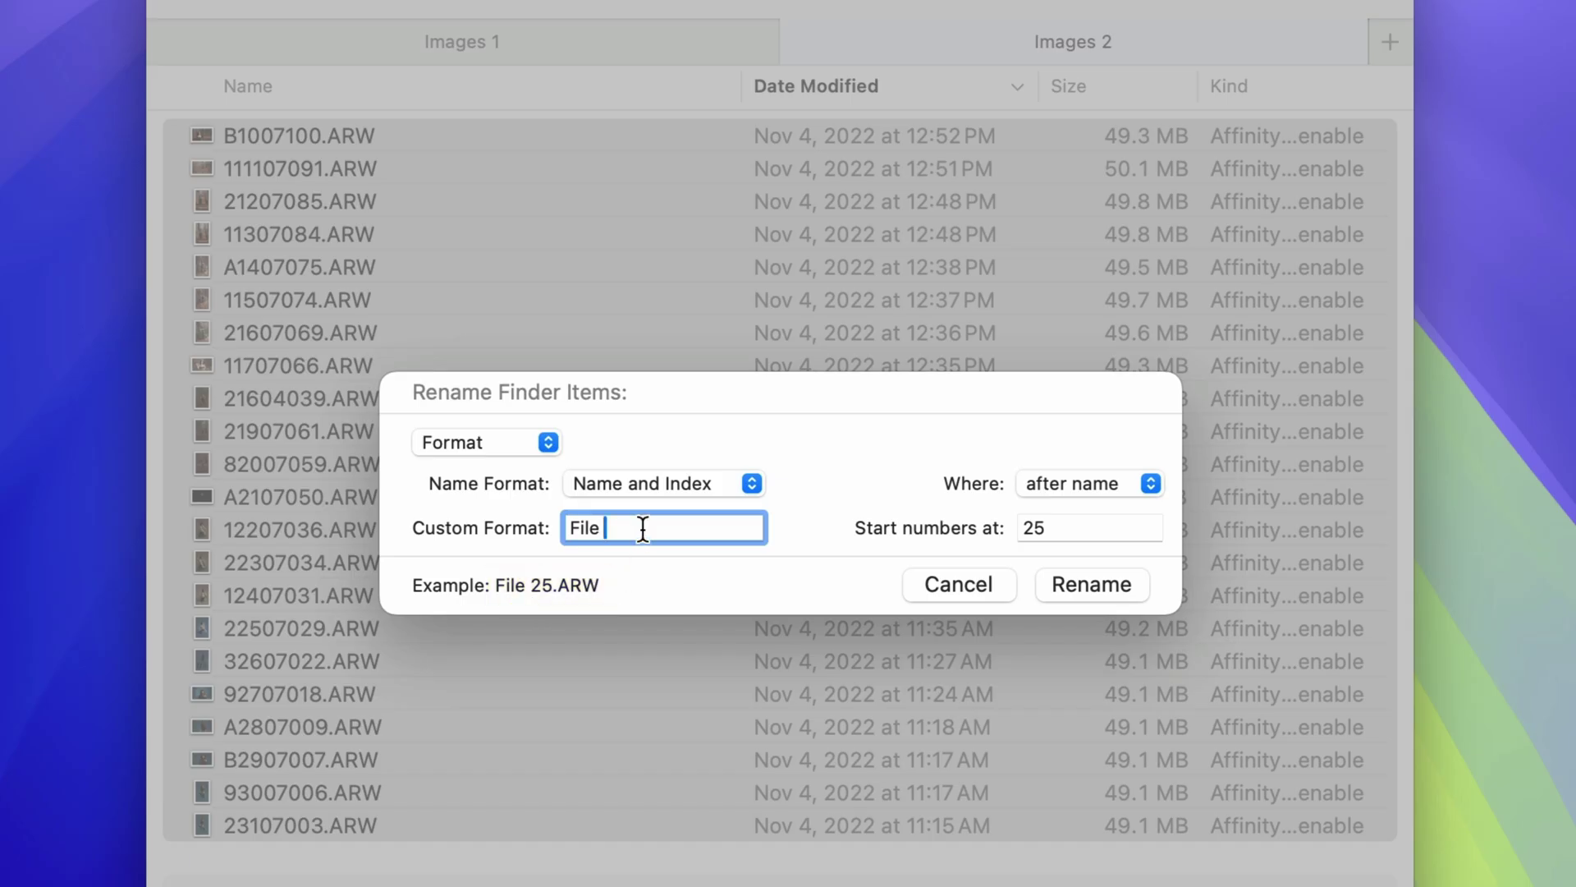
drag(641, 529, 528, 503)
text(Julia-)
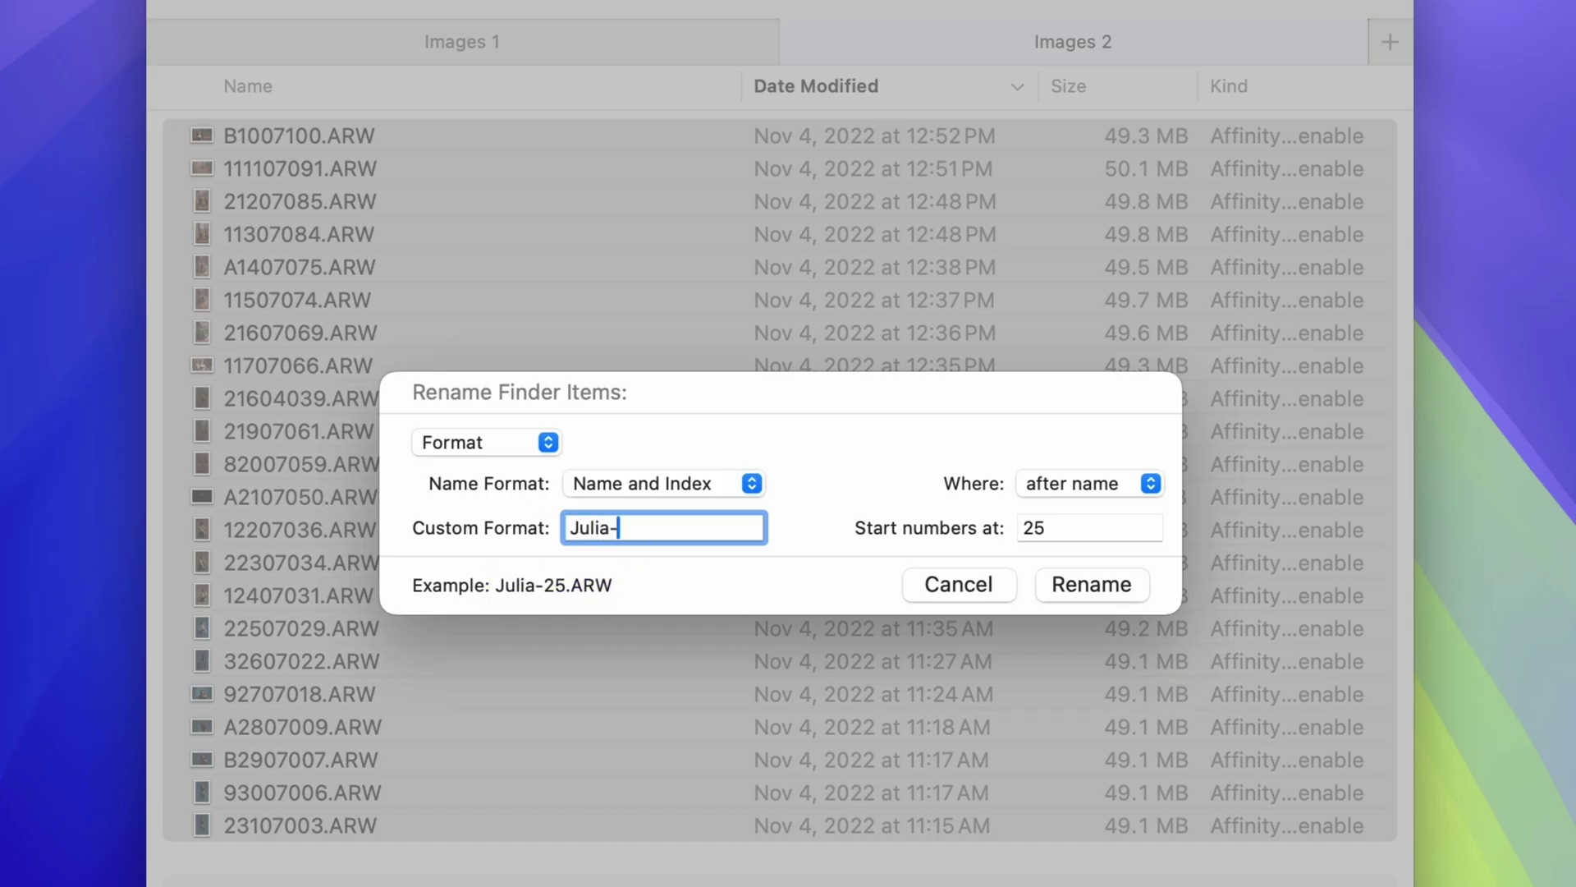
text(FashionShoot_)
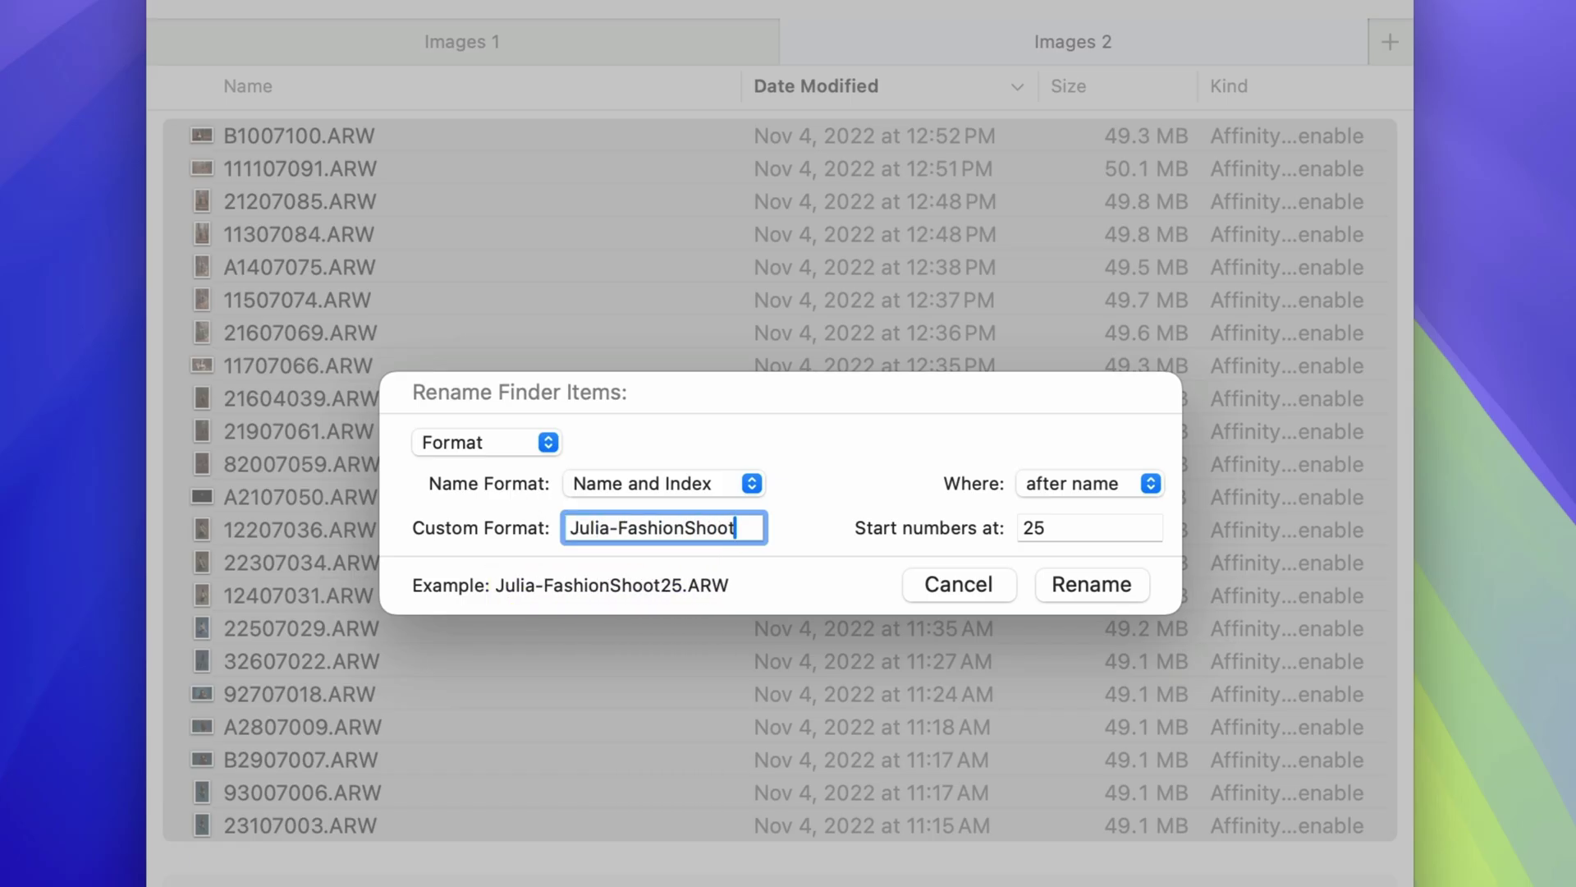
click(1128, 592)
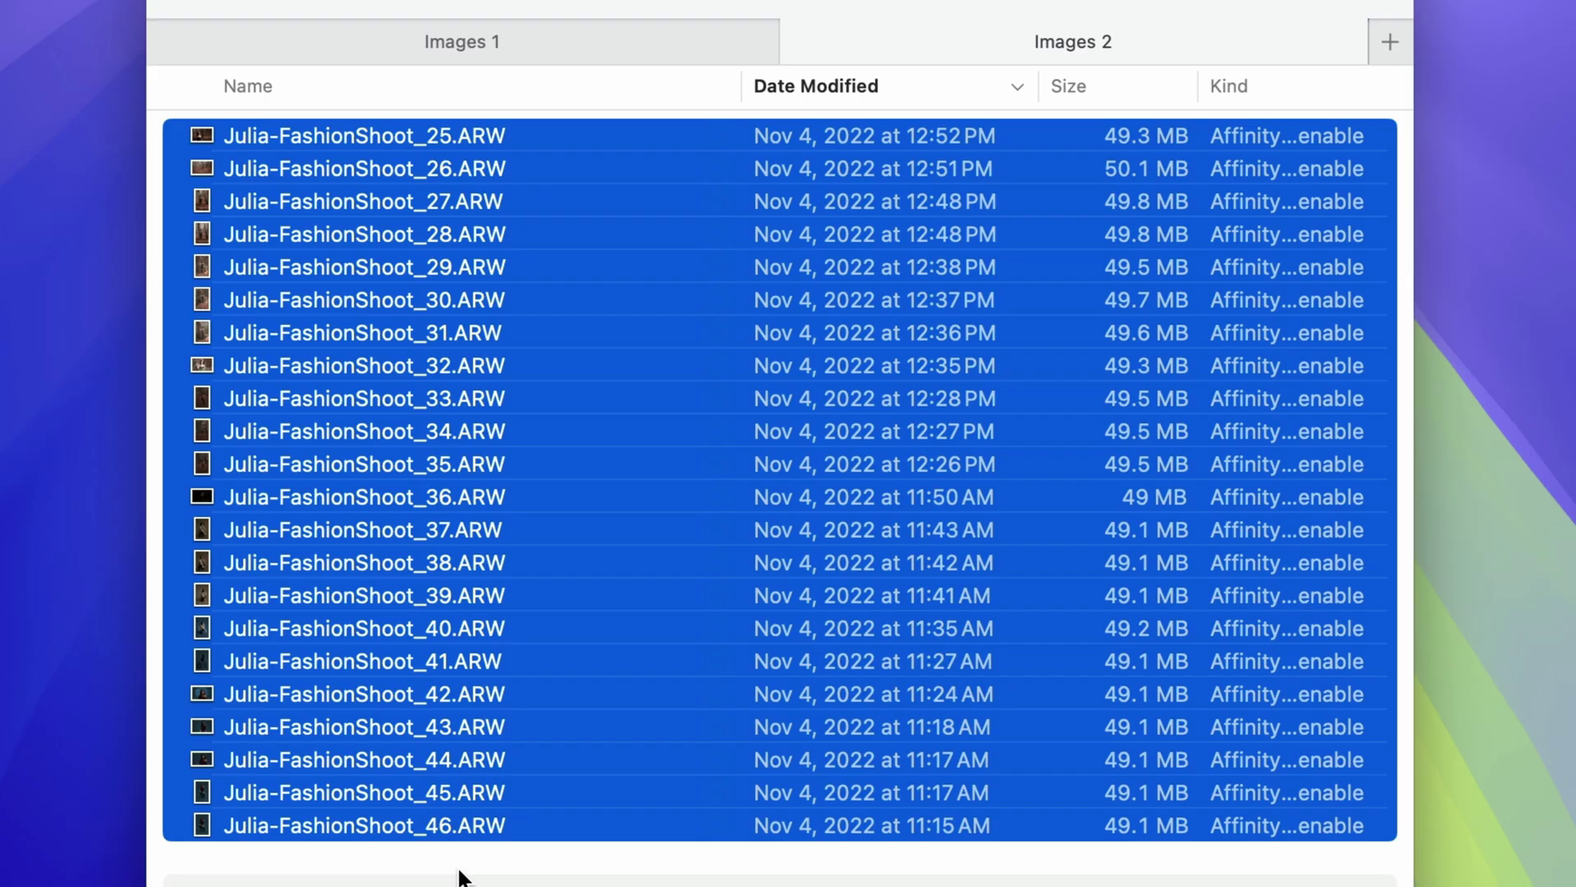
- Undo the FashionShoot rename and reopen the rename dialog with numbering starting at 1
key(super+z)
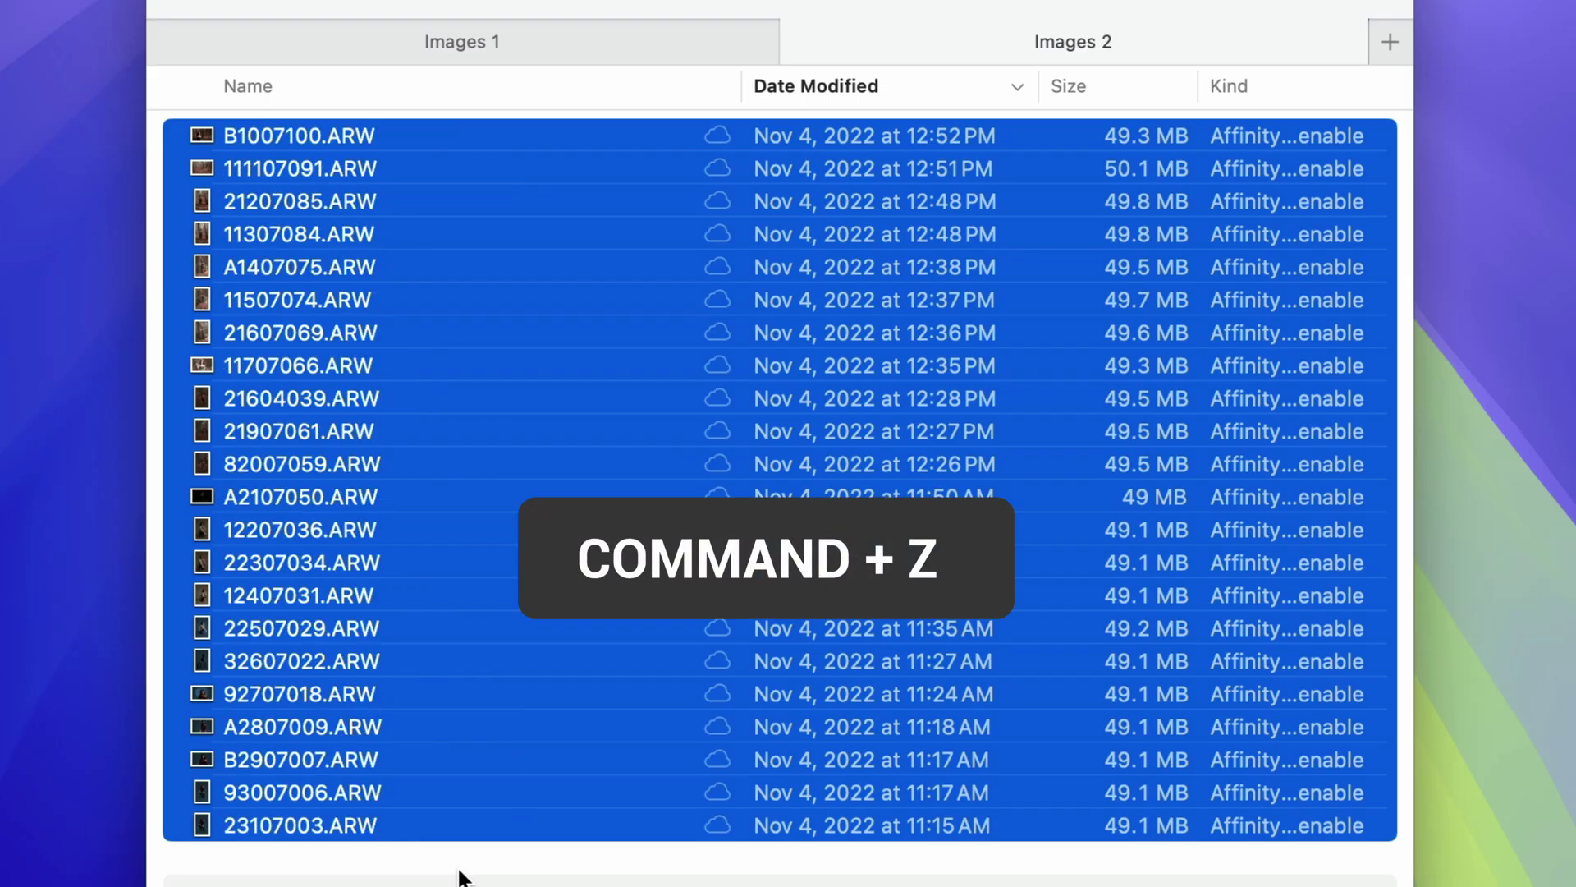
right_click(512, 628)
click(675, 883)
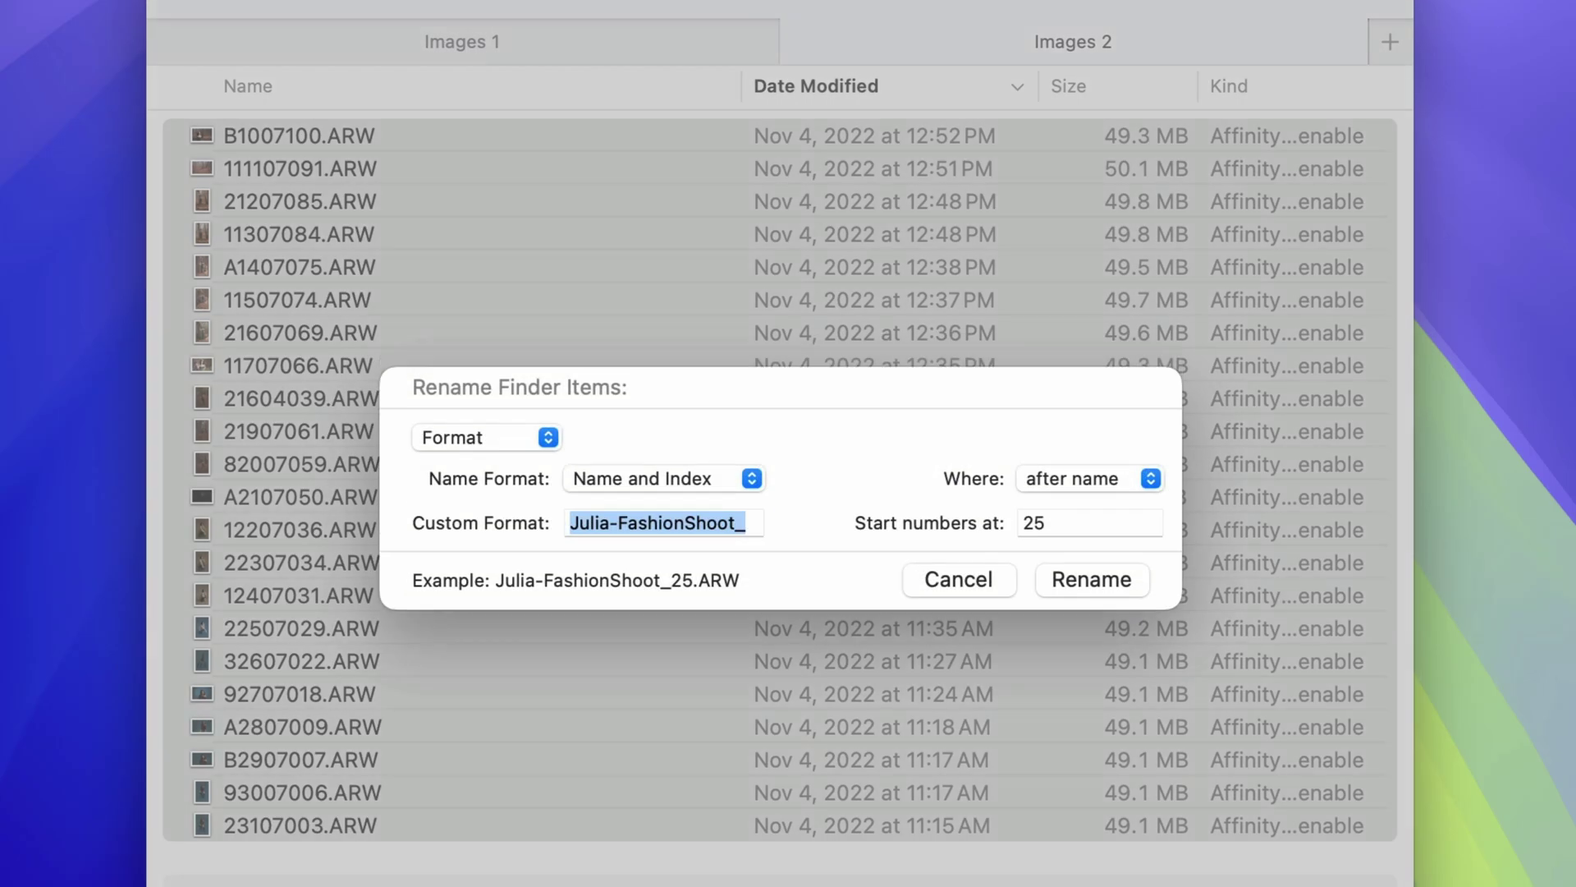
key(Tab)
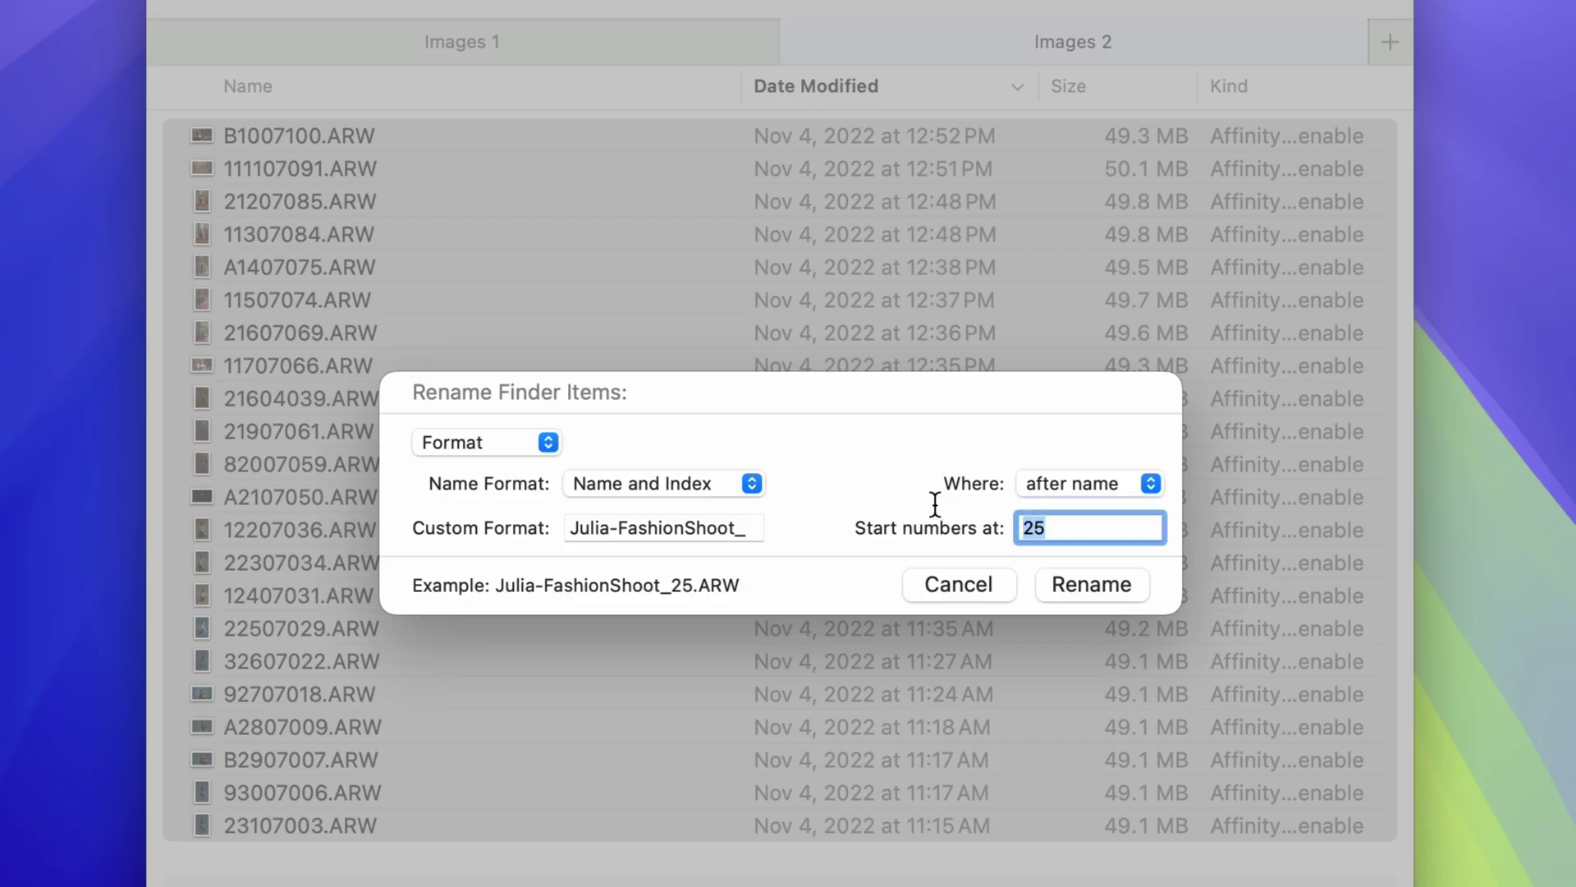
text(1)
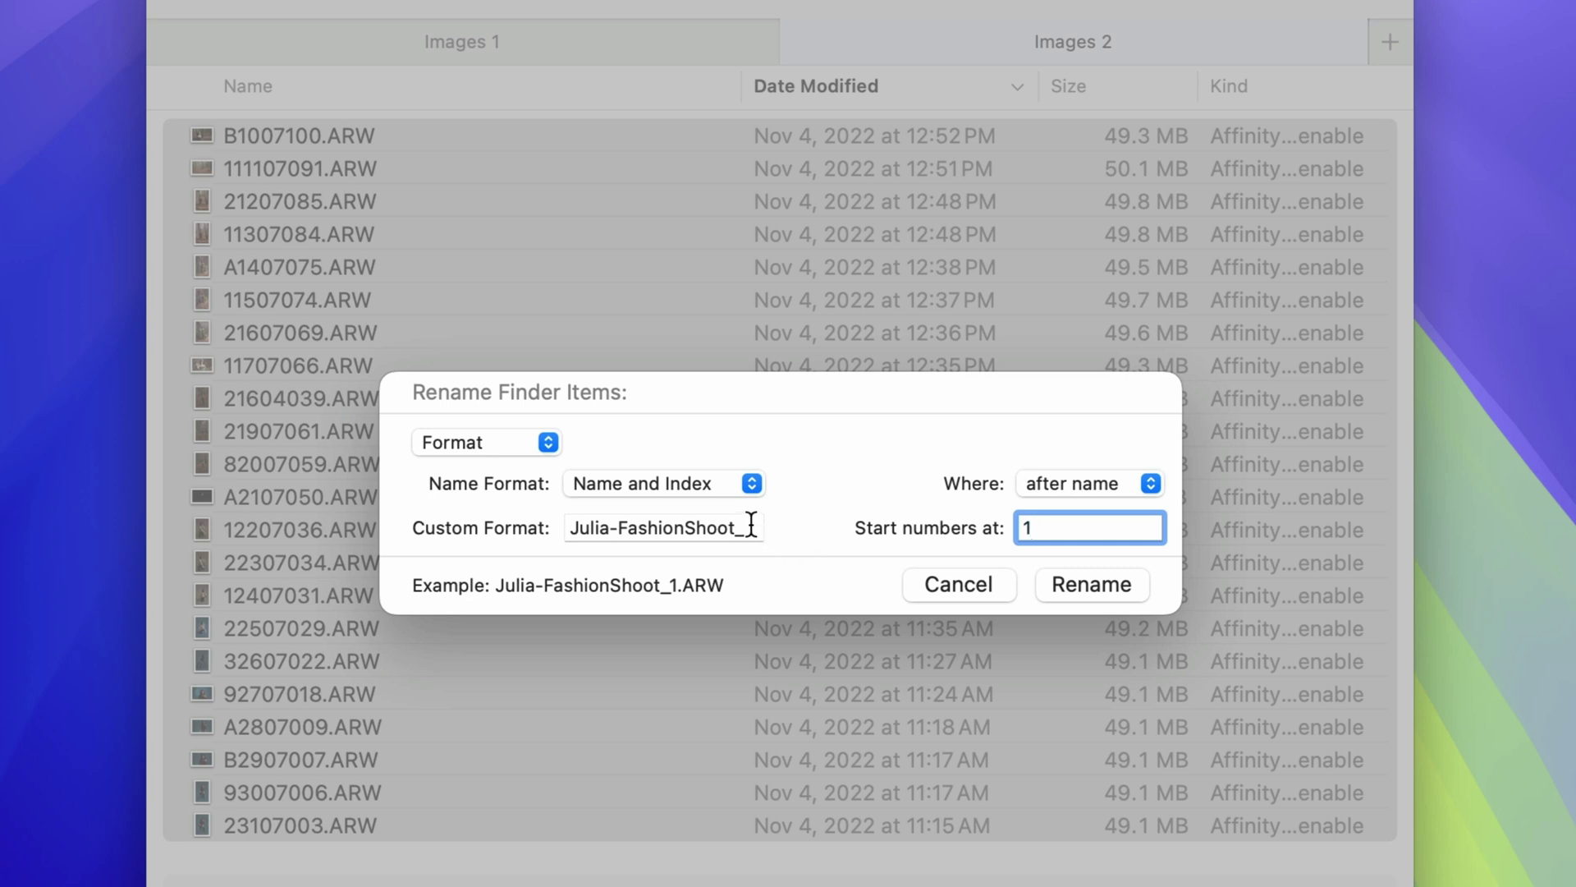
- Clear the custom format, place index numbers before names, and rename all 22 files
drag(762, 528, 567, 526)
key(BackSpace)
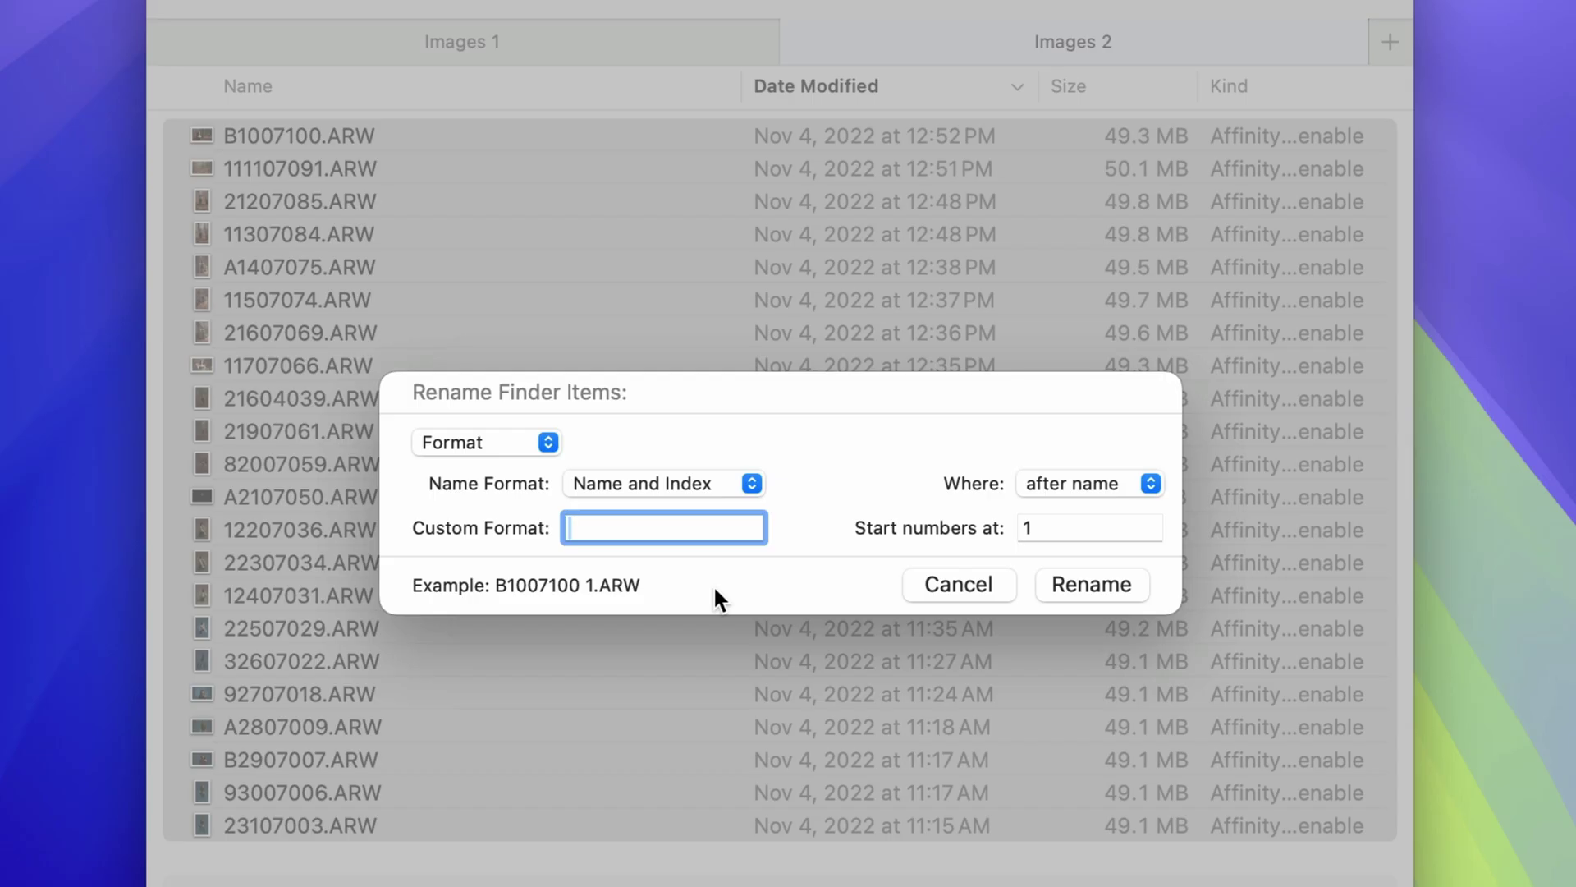
text(-)
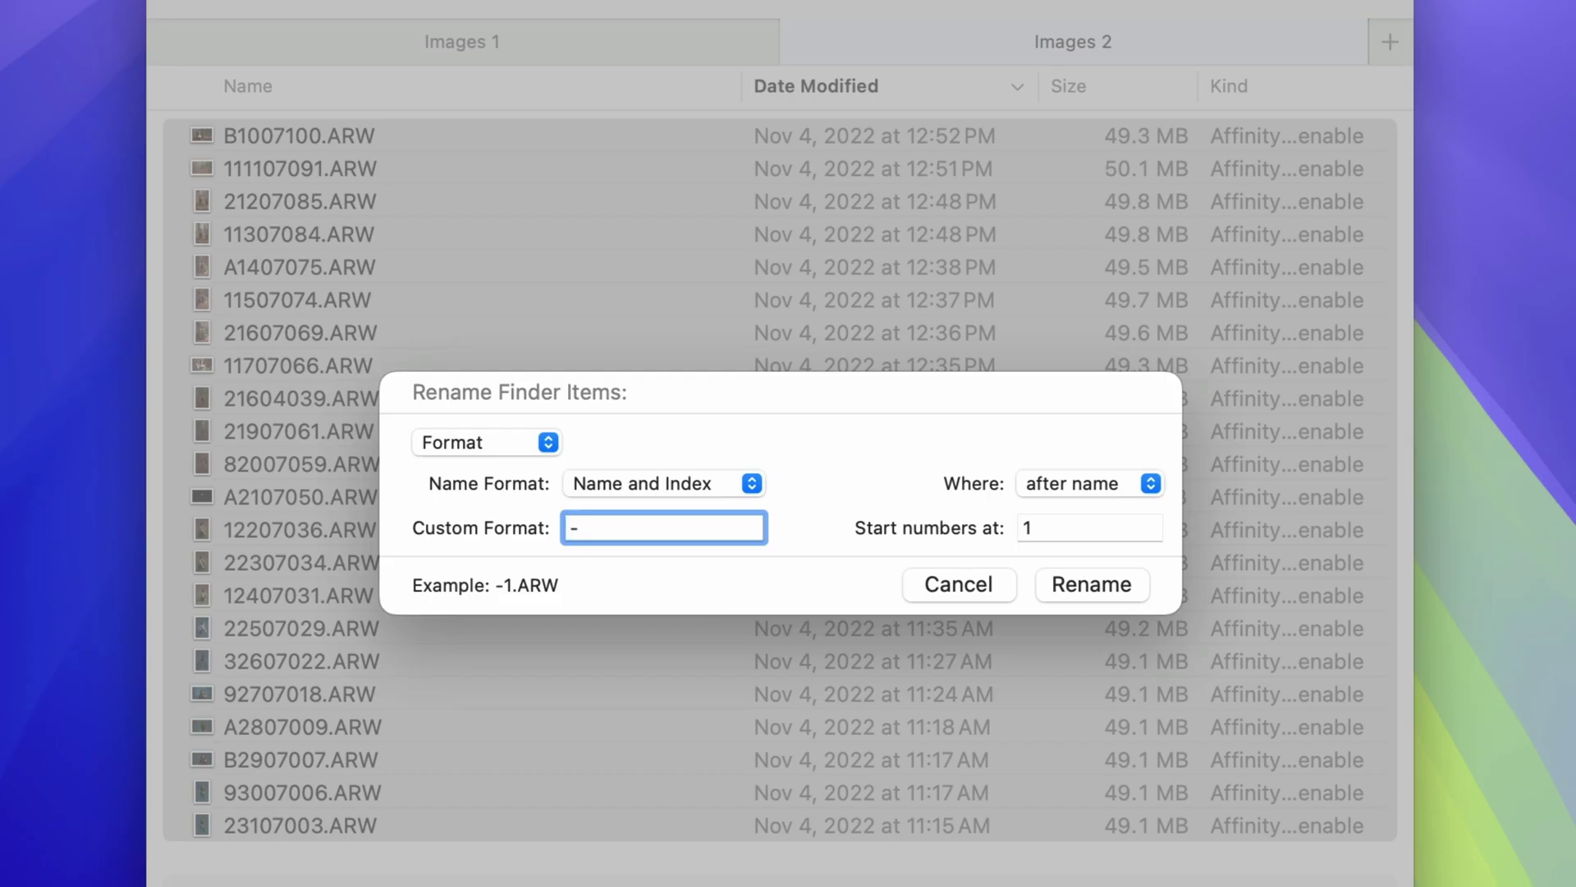
key(BackSpace)
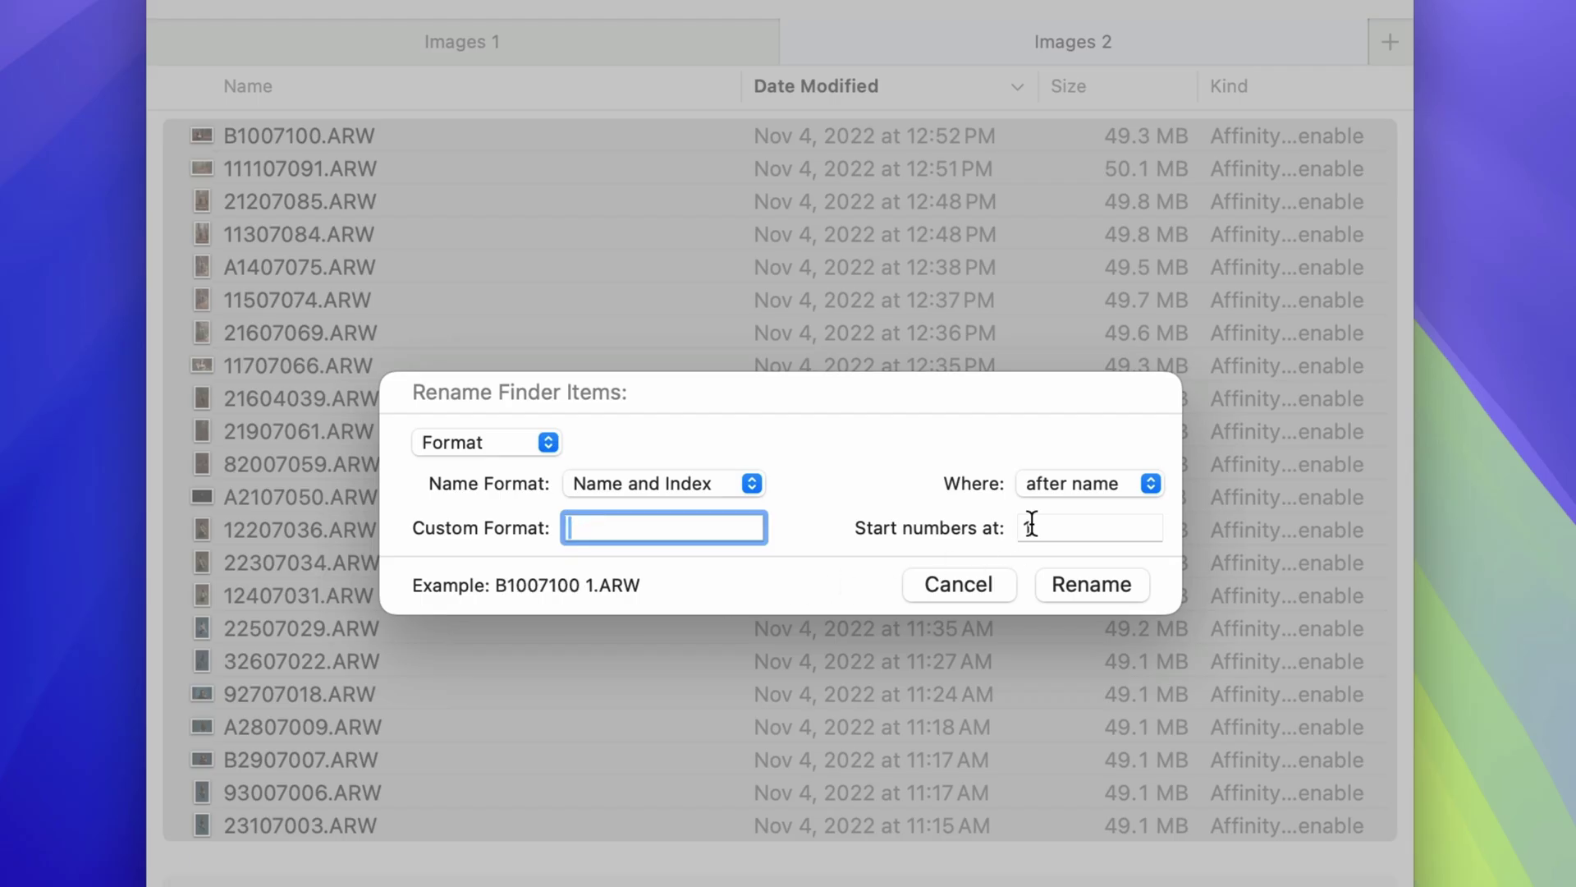
click(1072, 485)
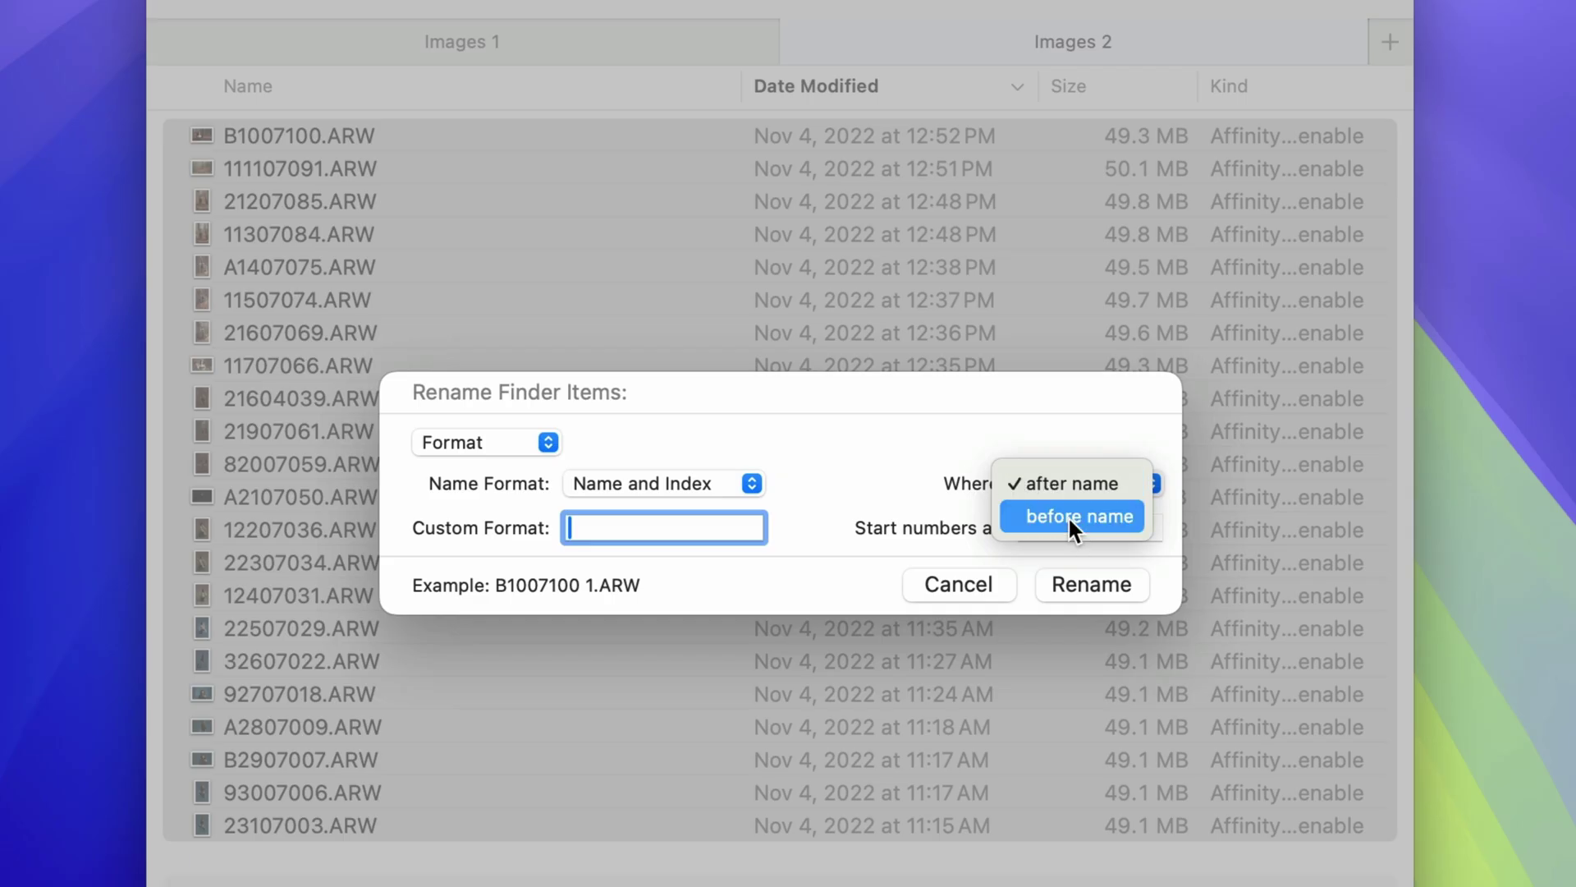
click(1068, 515)
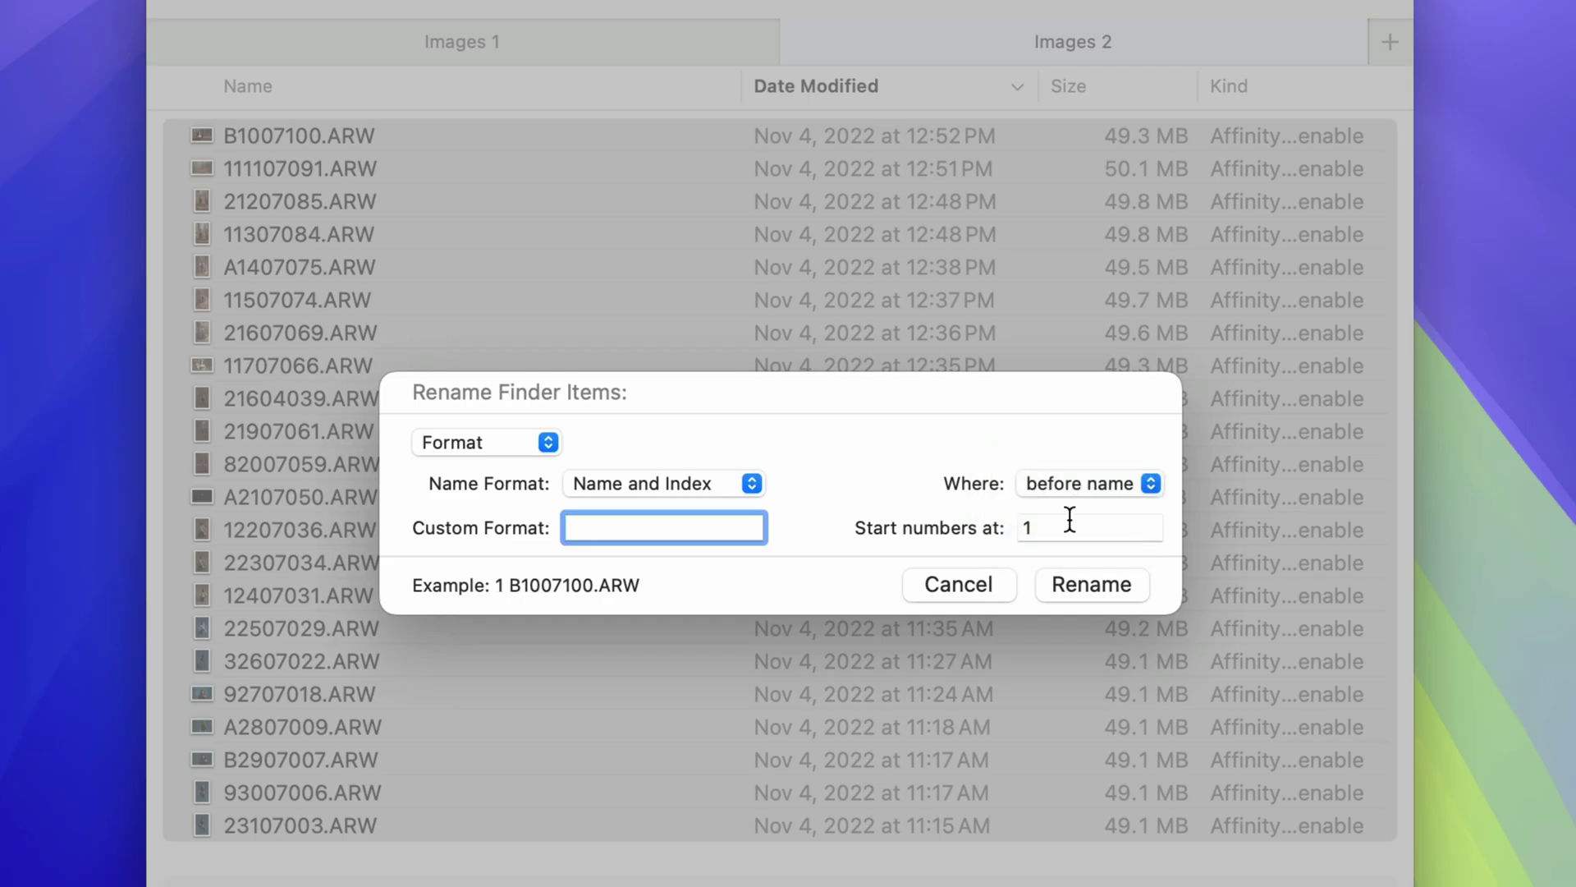
click(1101, 585)
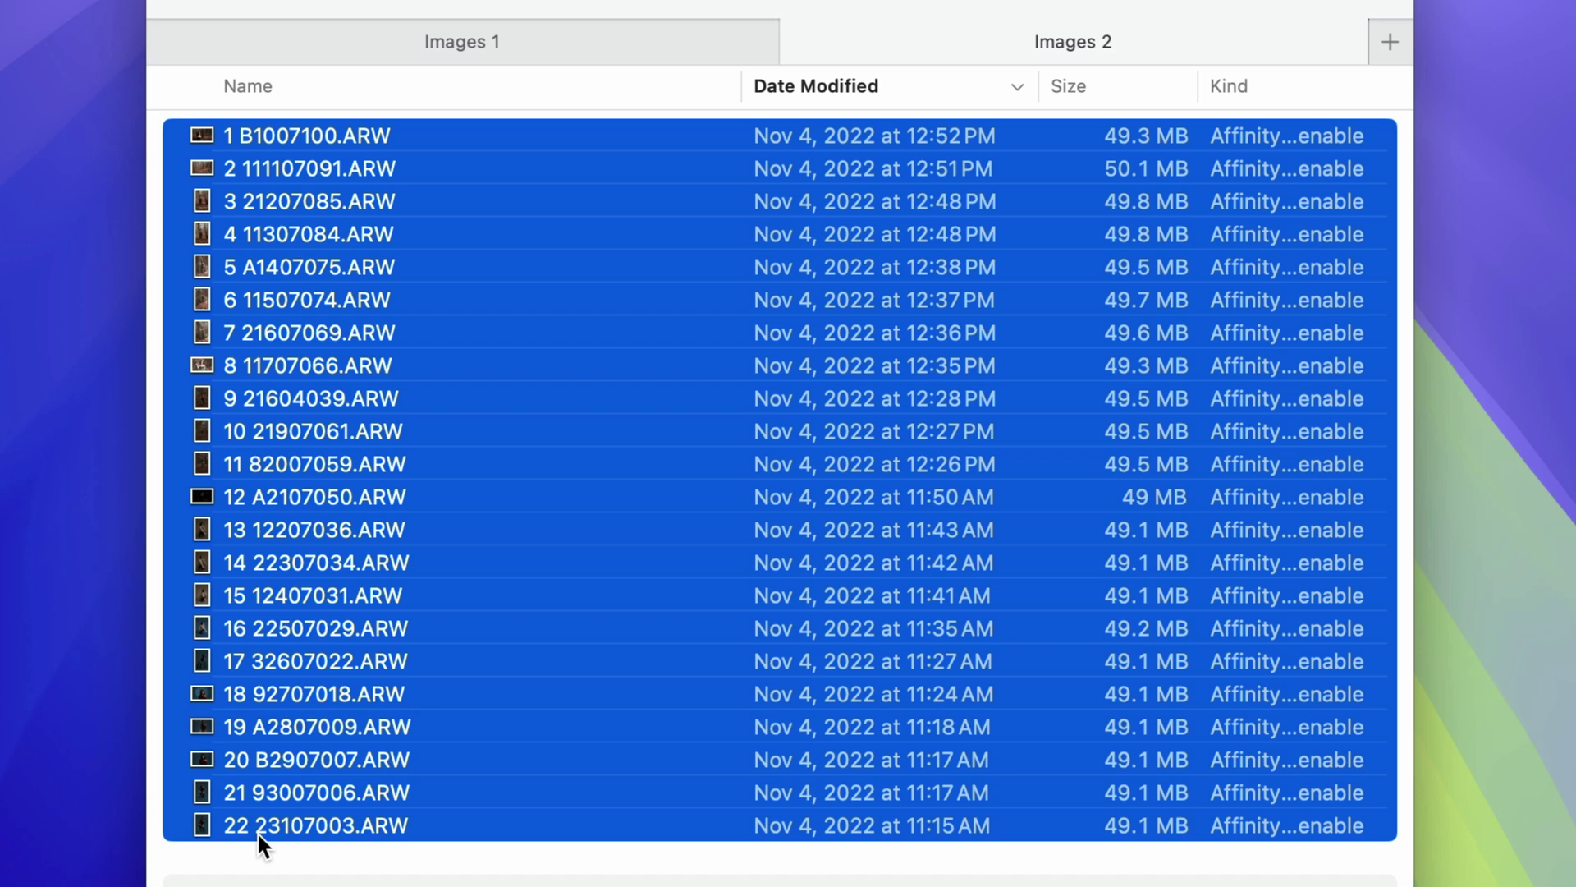
- Undo the index rename and reopen the rename dialog with the Name and Counter format
key(super+z)
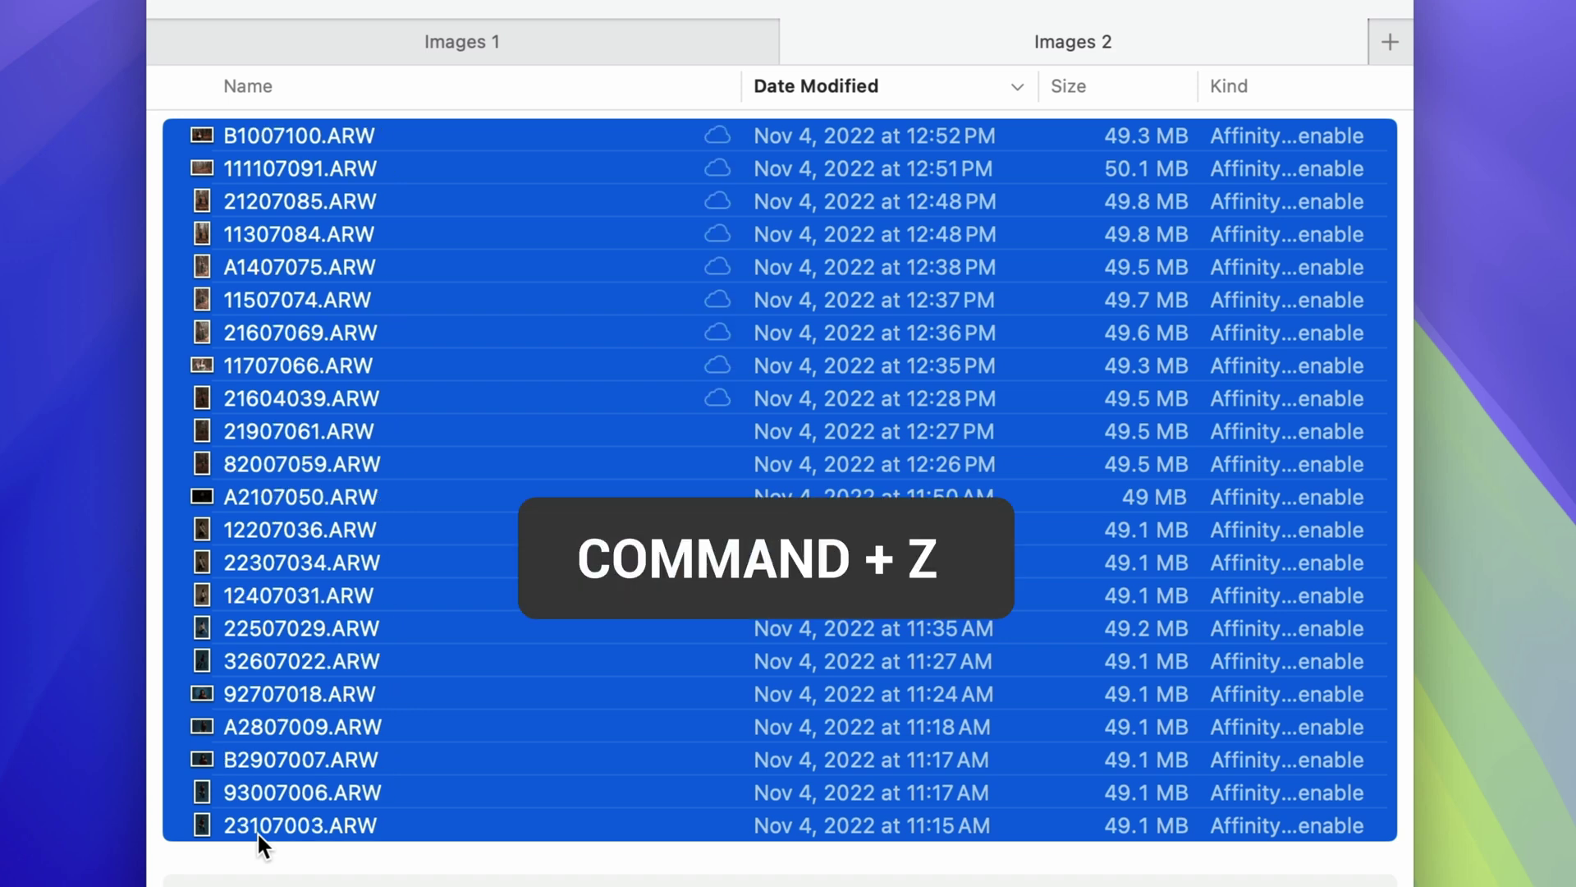
right_click(564, 599)
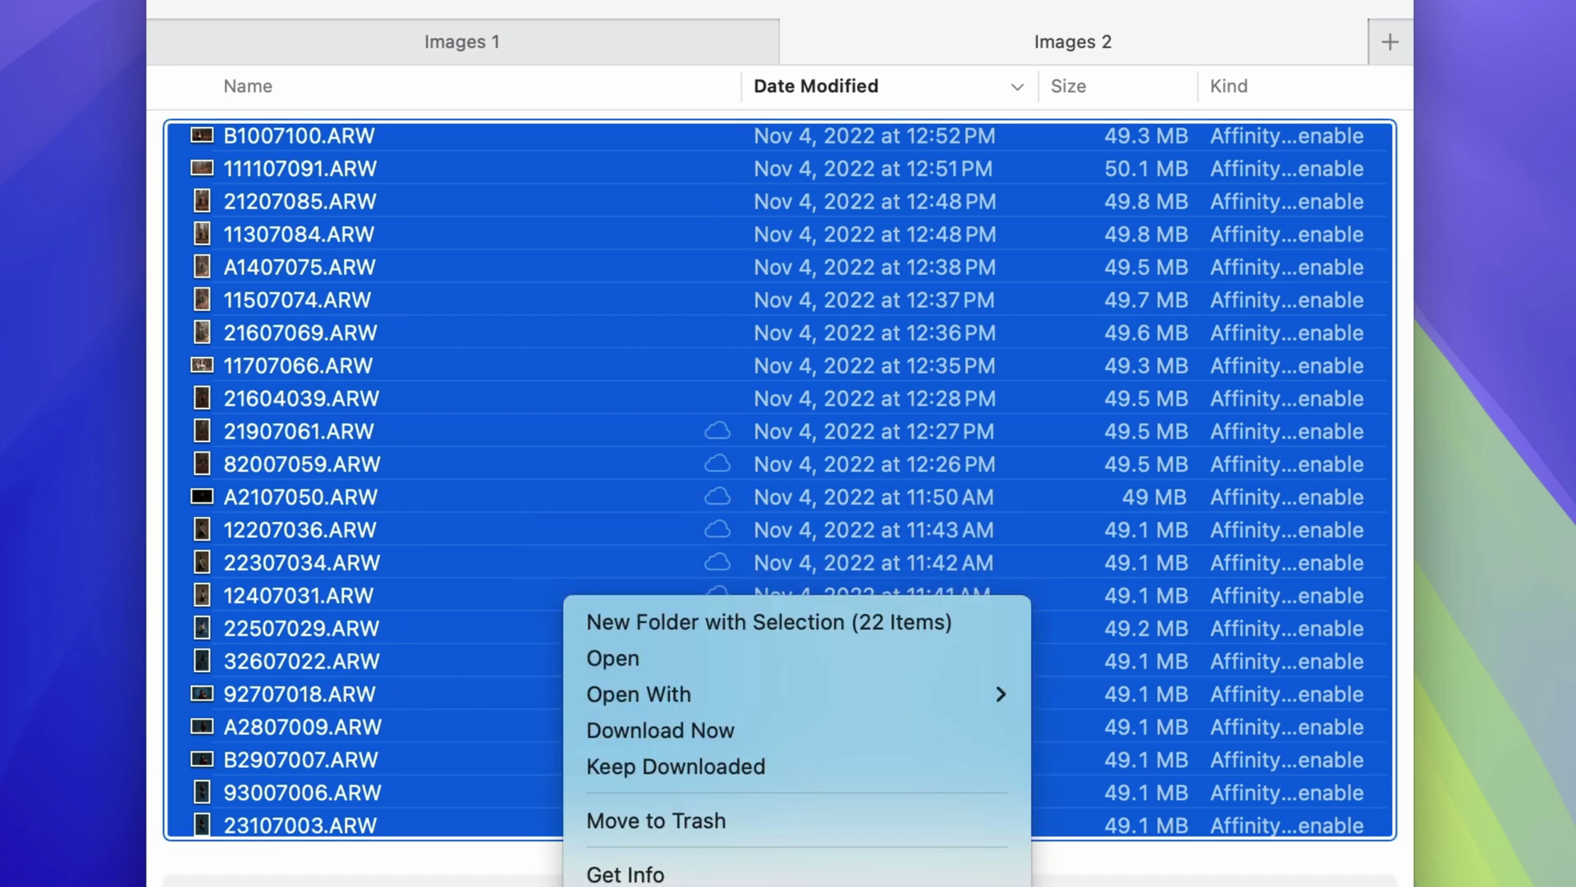
click(632, 885)
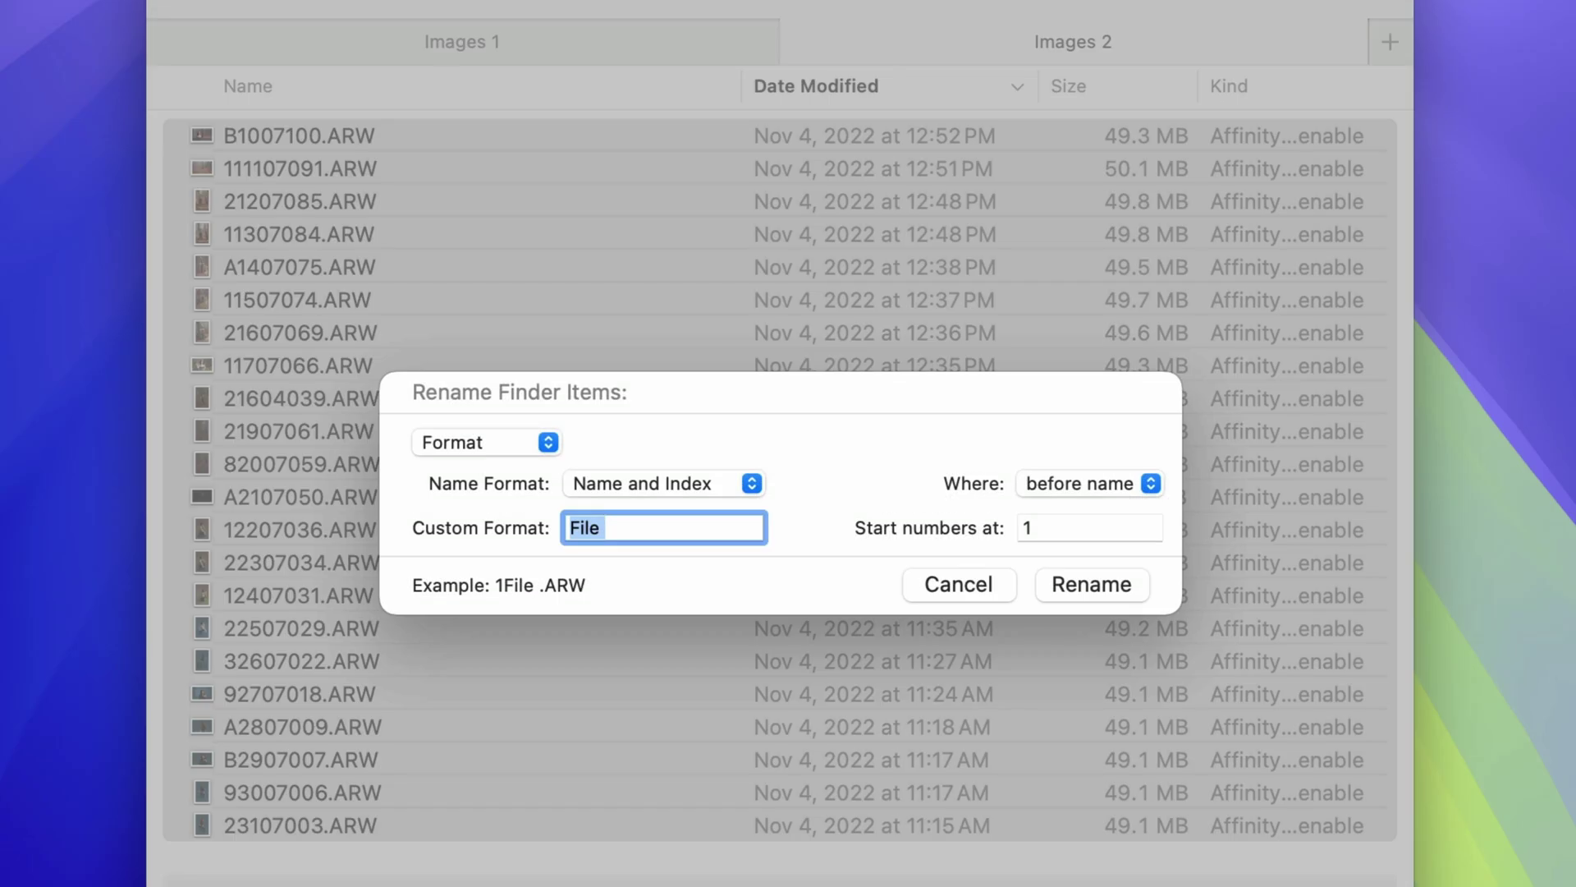
click(741, 479)
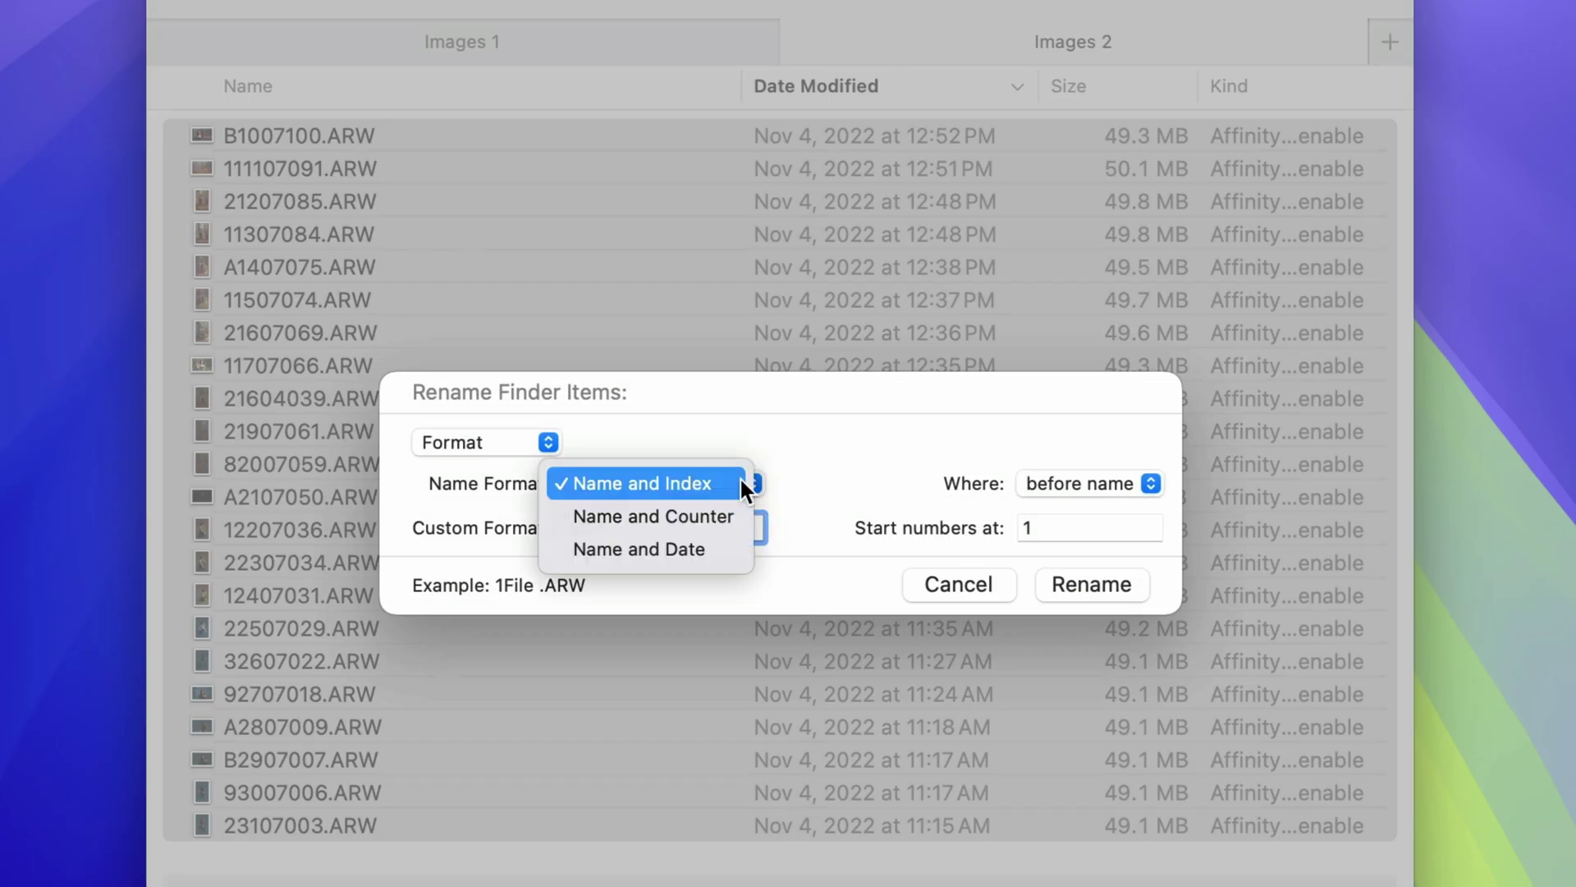
click(736, 524)
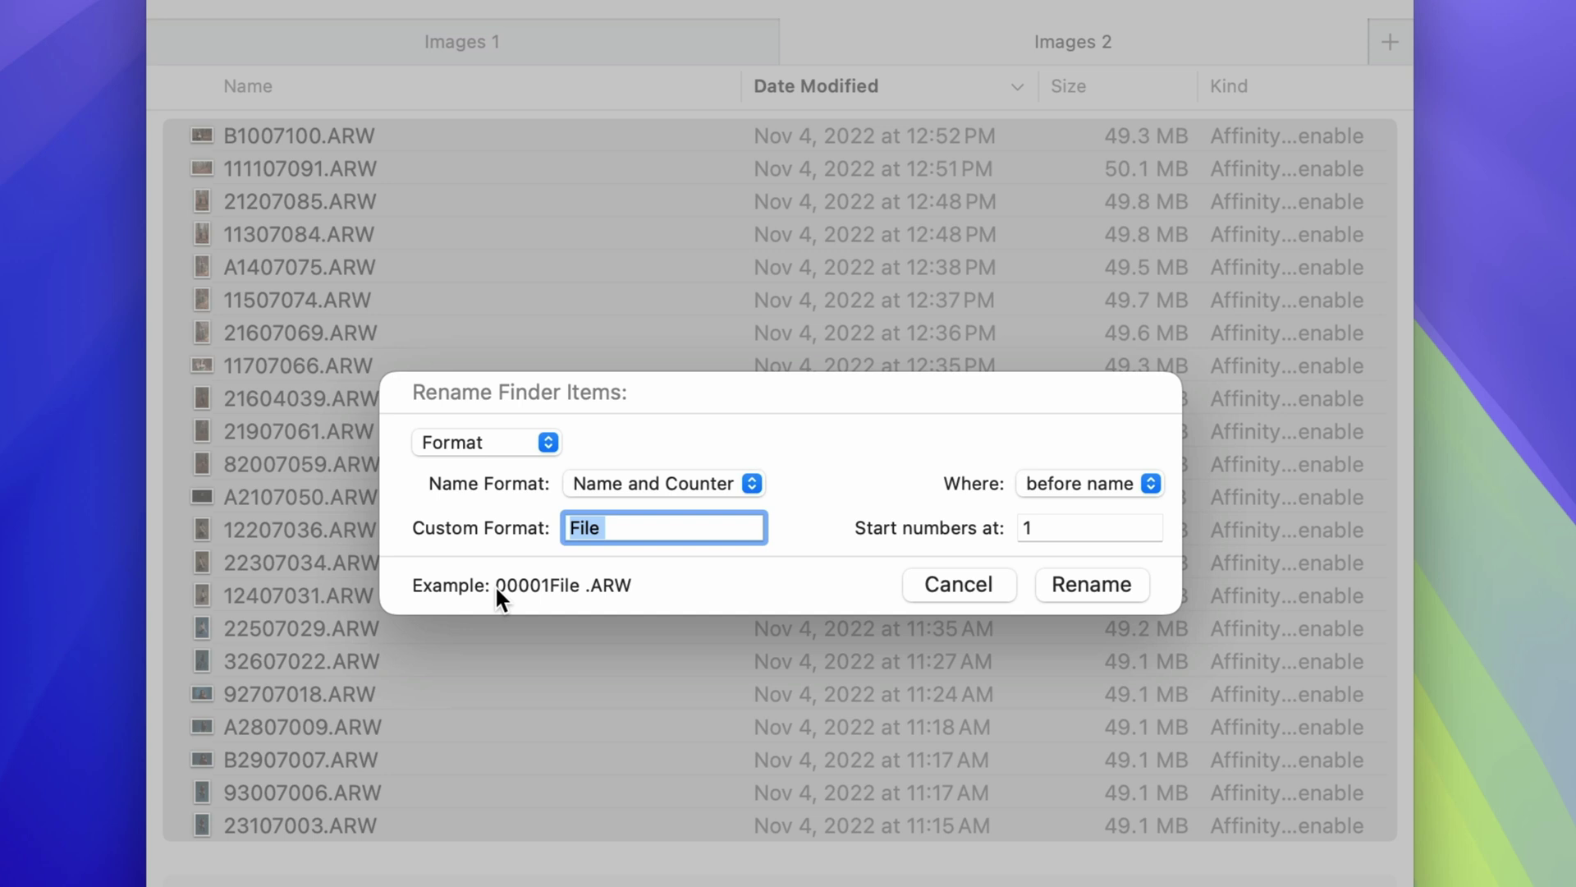
- Place the counter after a name plus '-FashionShoot-' custom format and rename all files
click(1112, 485)
click(1119, 450)
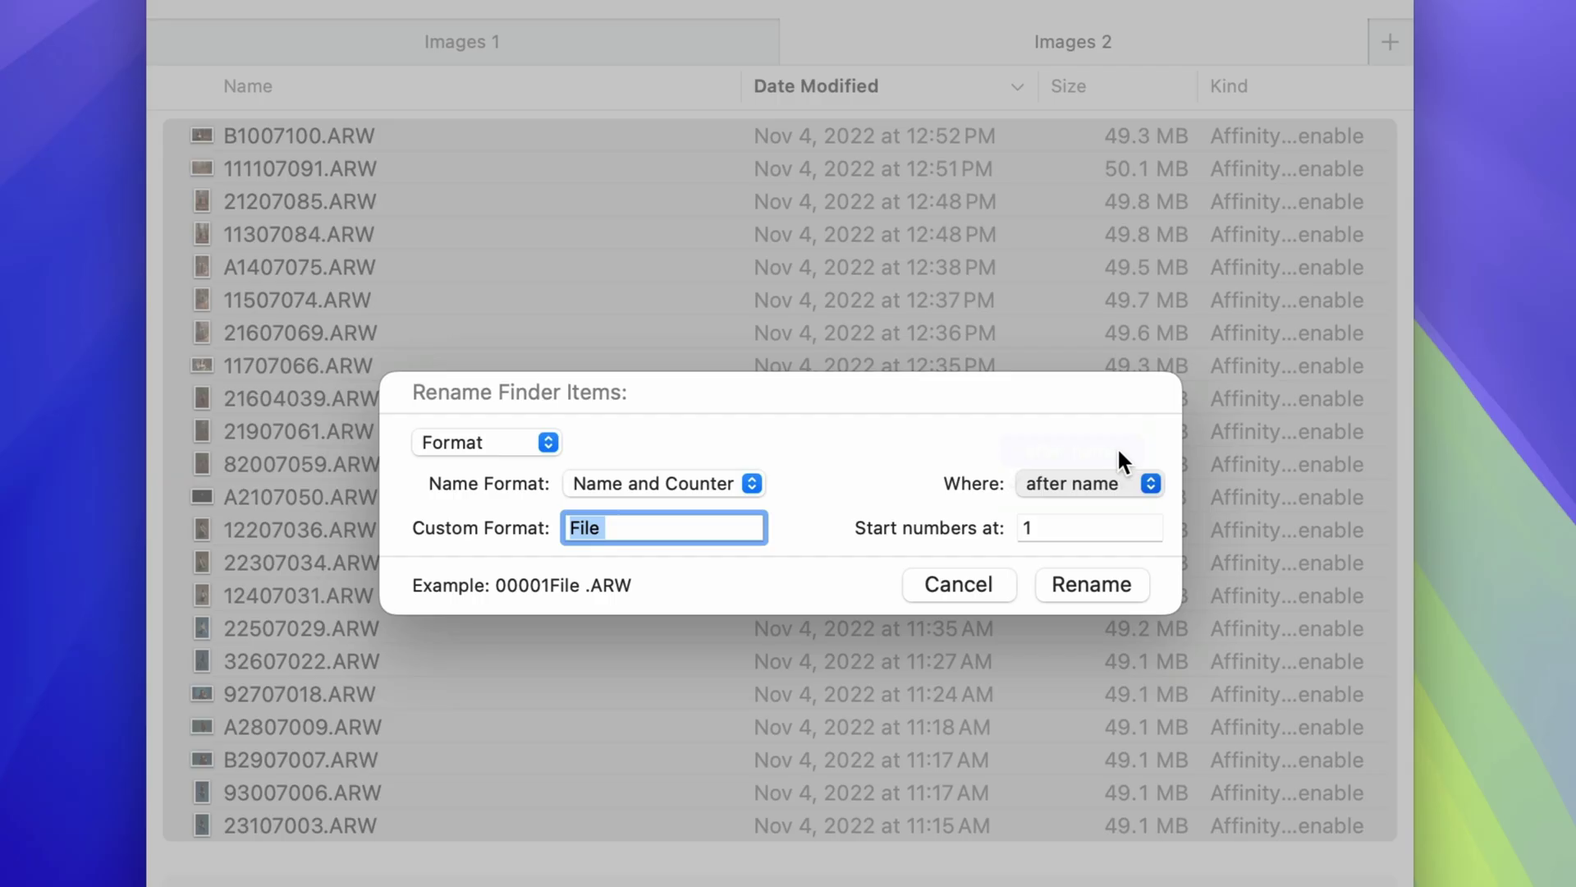
text(Julia-)
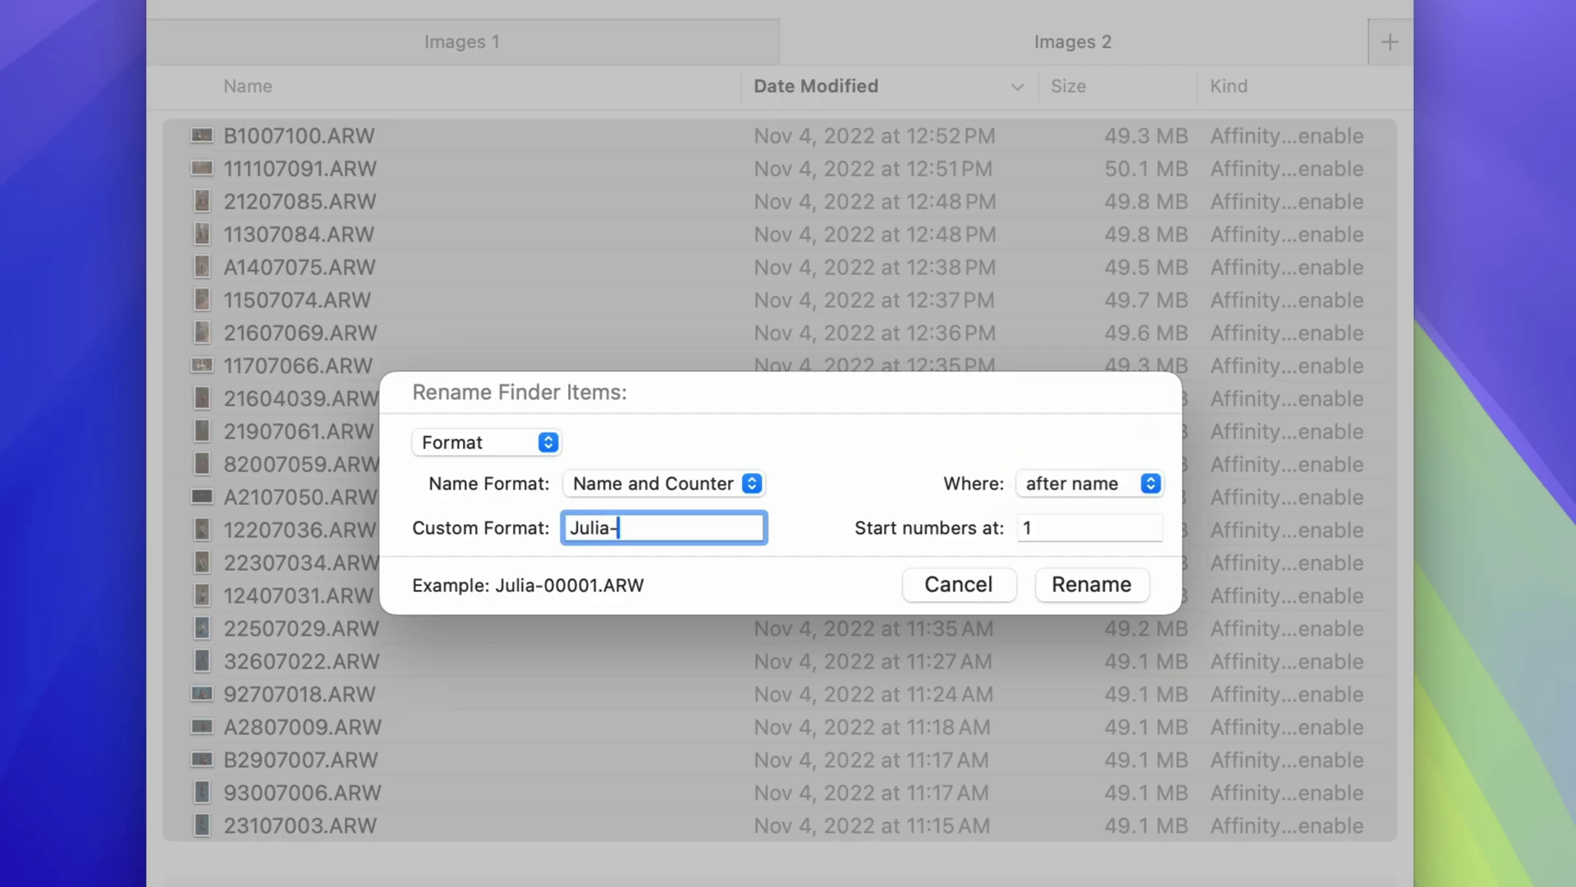
text(FashionShoot-)
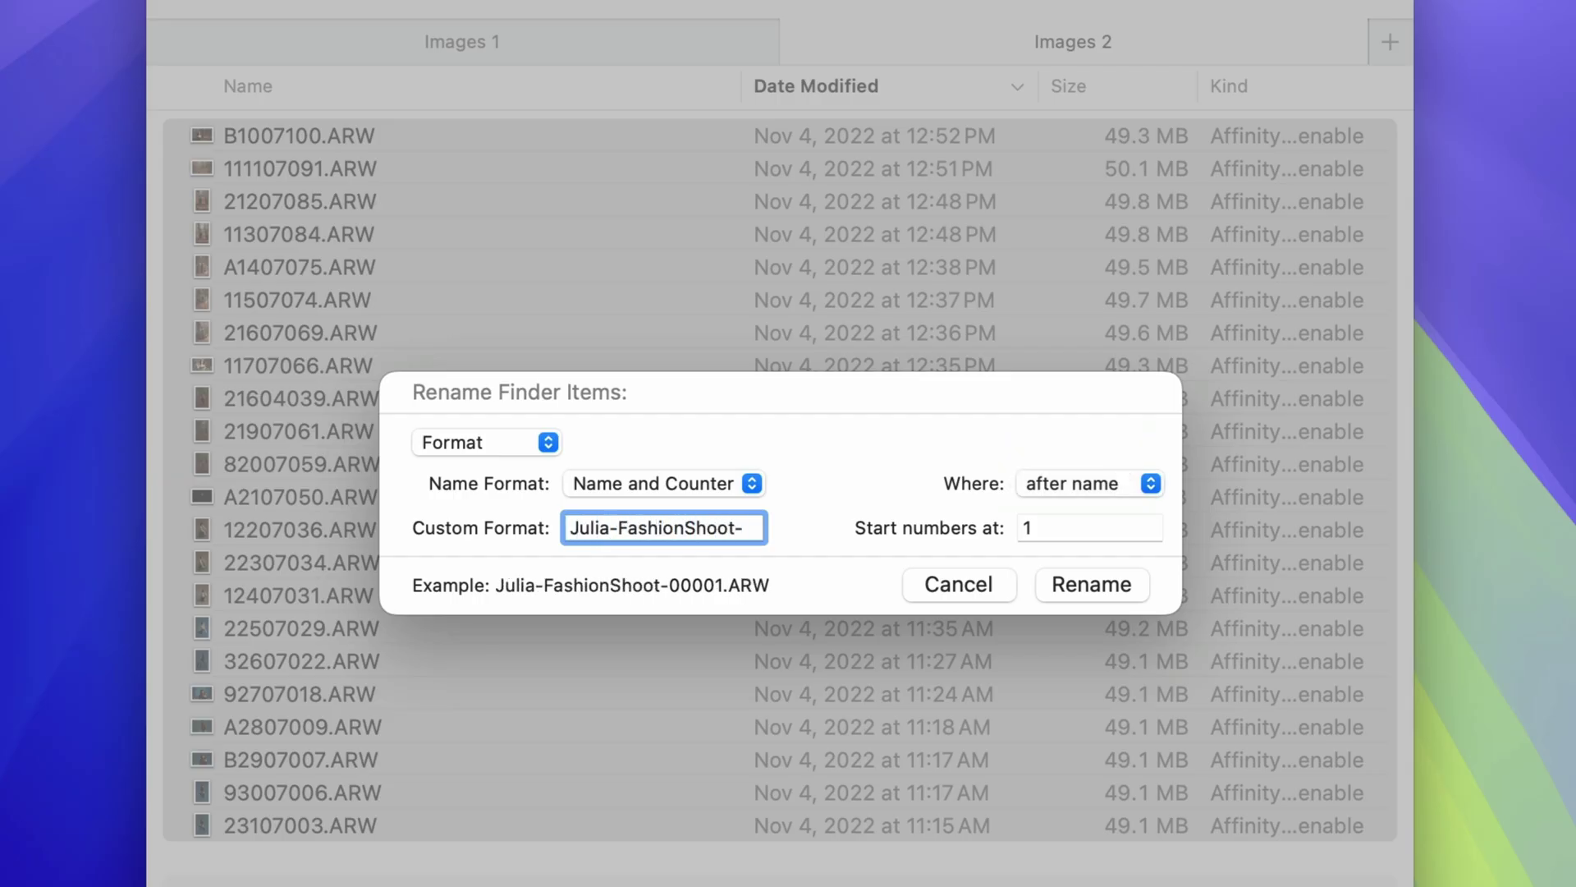
click(1125, 579)
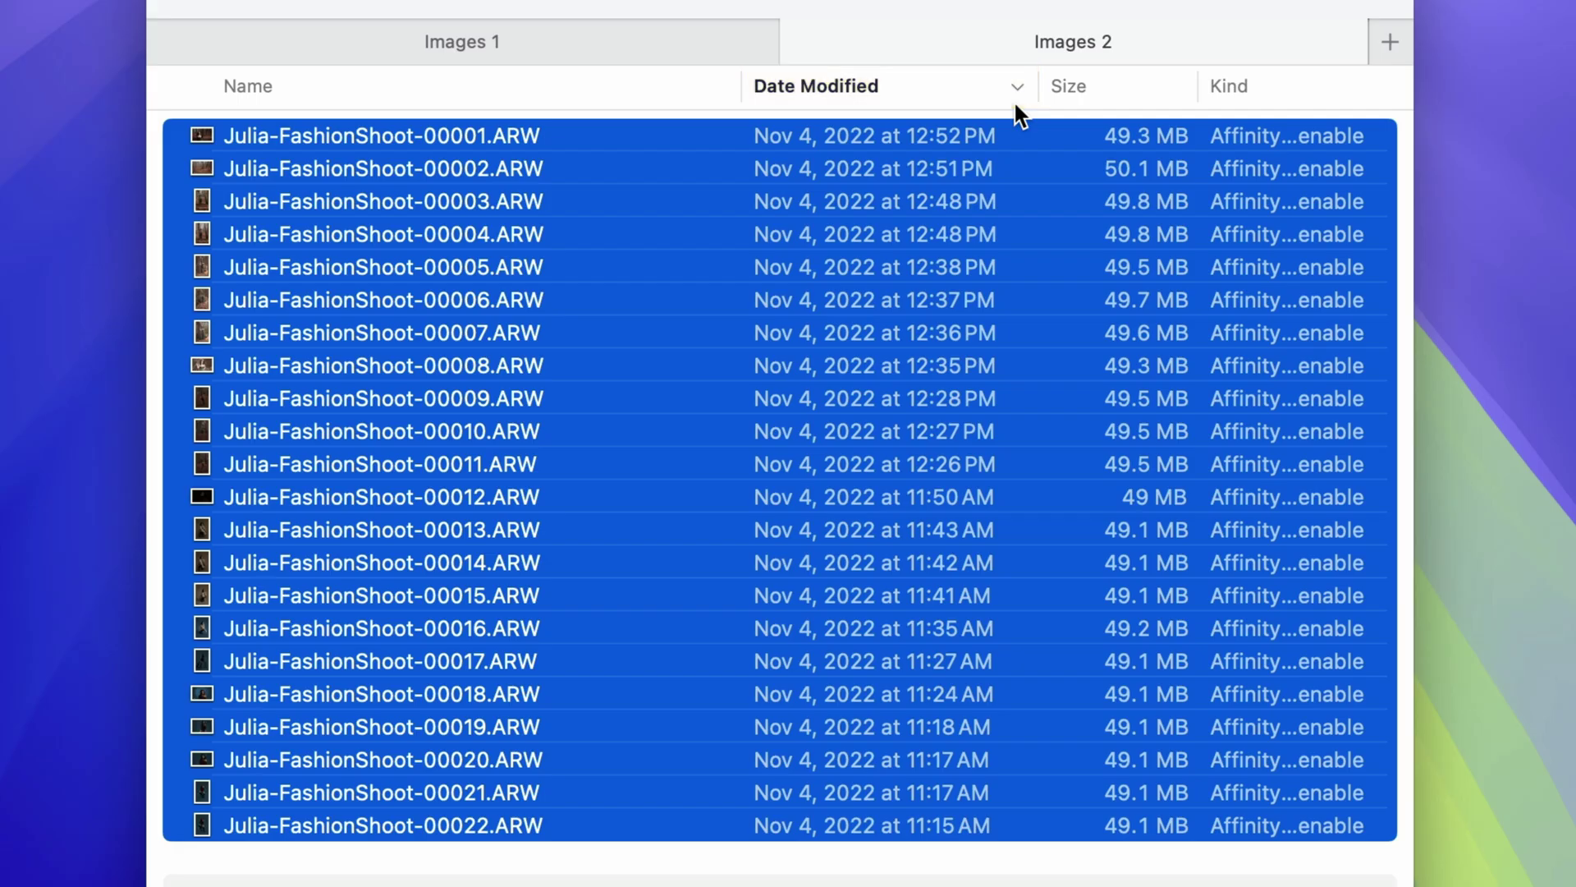
- Quick Look the first renamed photo, then undo the counter rename to restore names like B1007100.ARW
key(super+alt+a)
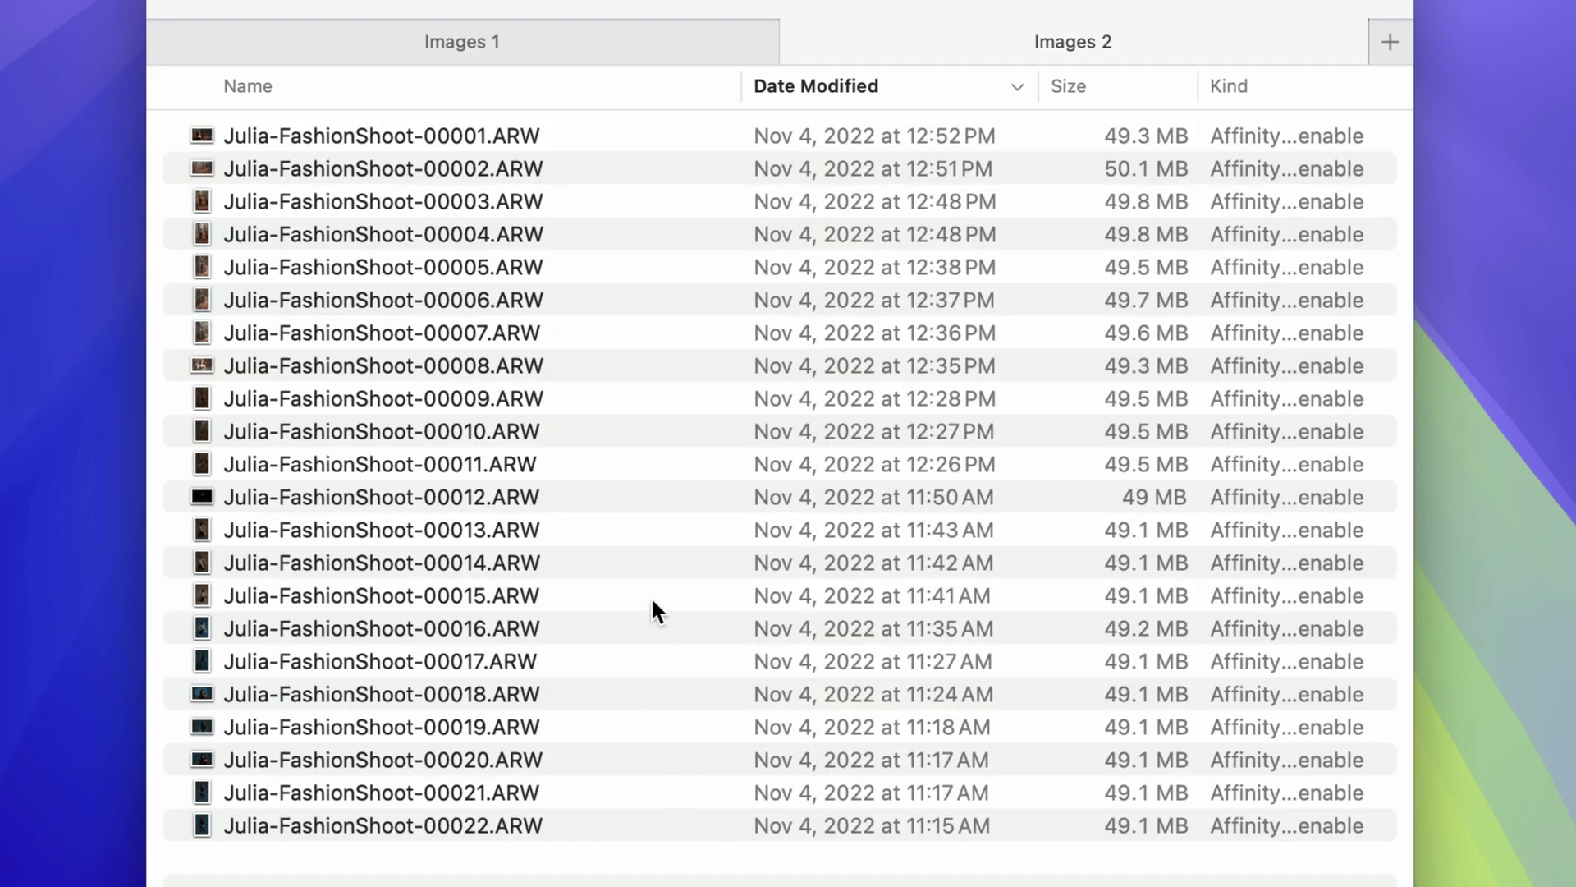
click(359, 133)
key(space)
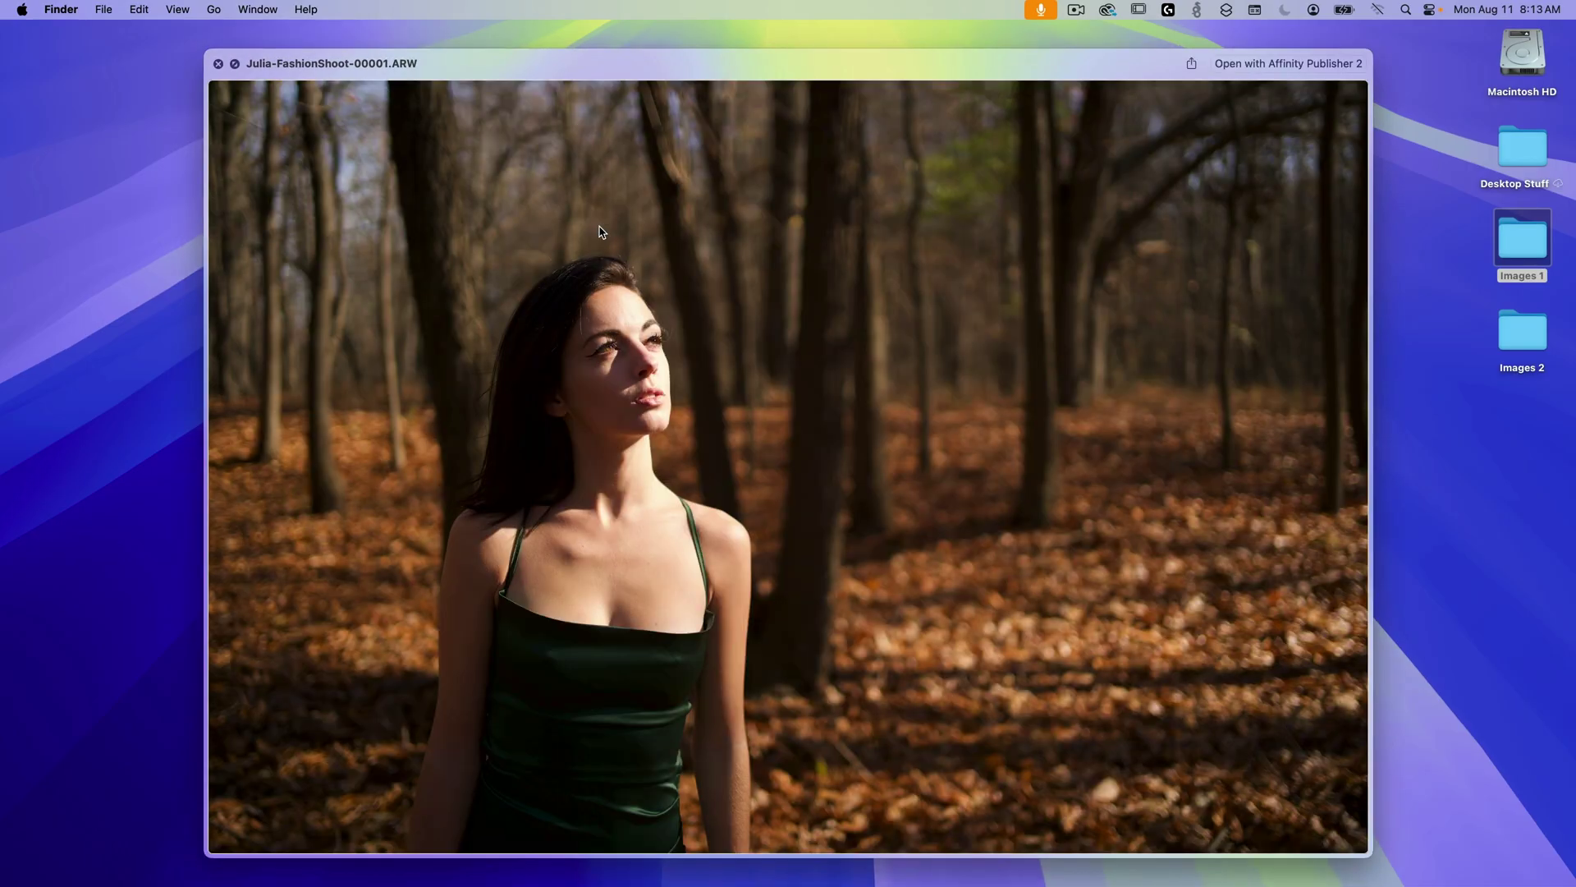
key(space)
key(super+z)
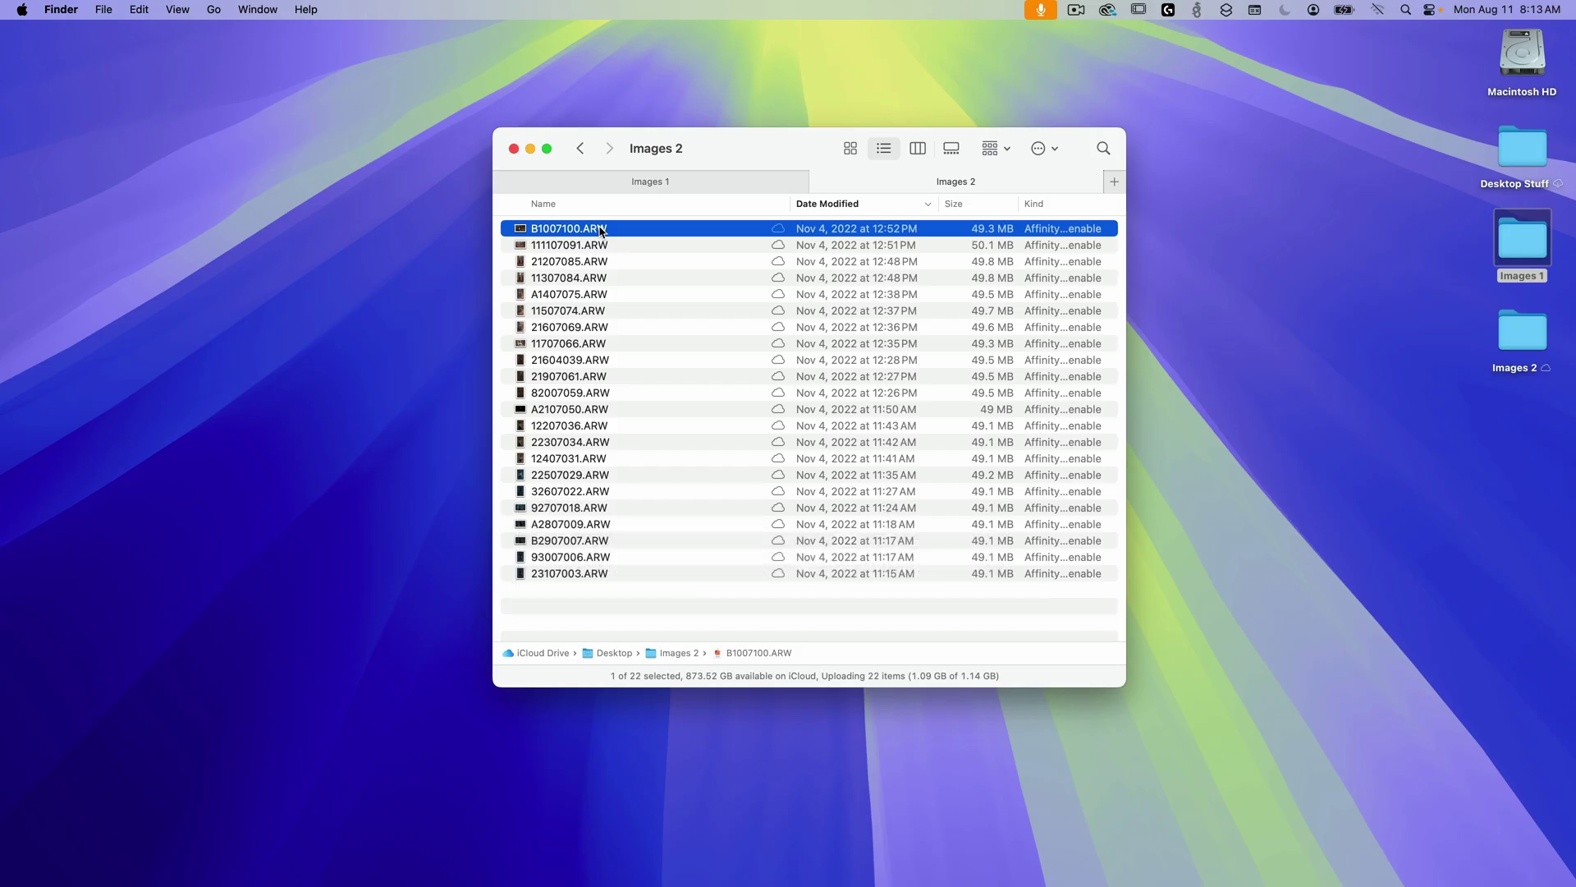
- Sort the files by name and Quick Look 11307084.ARW
click(650, 205)
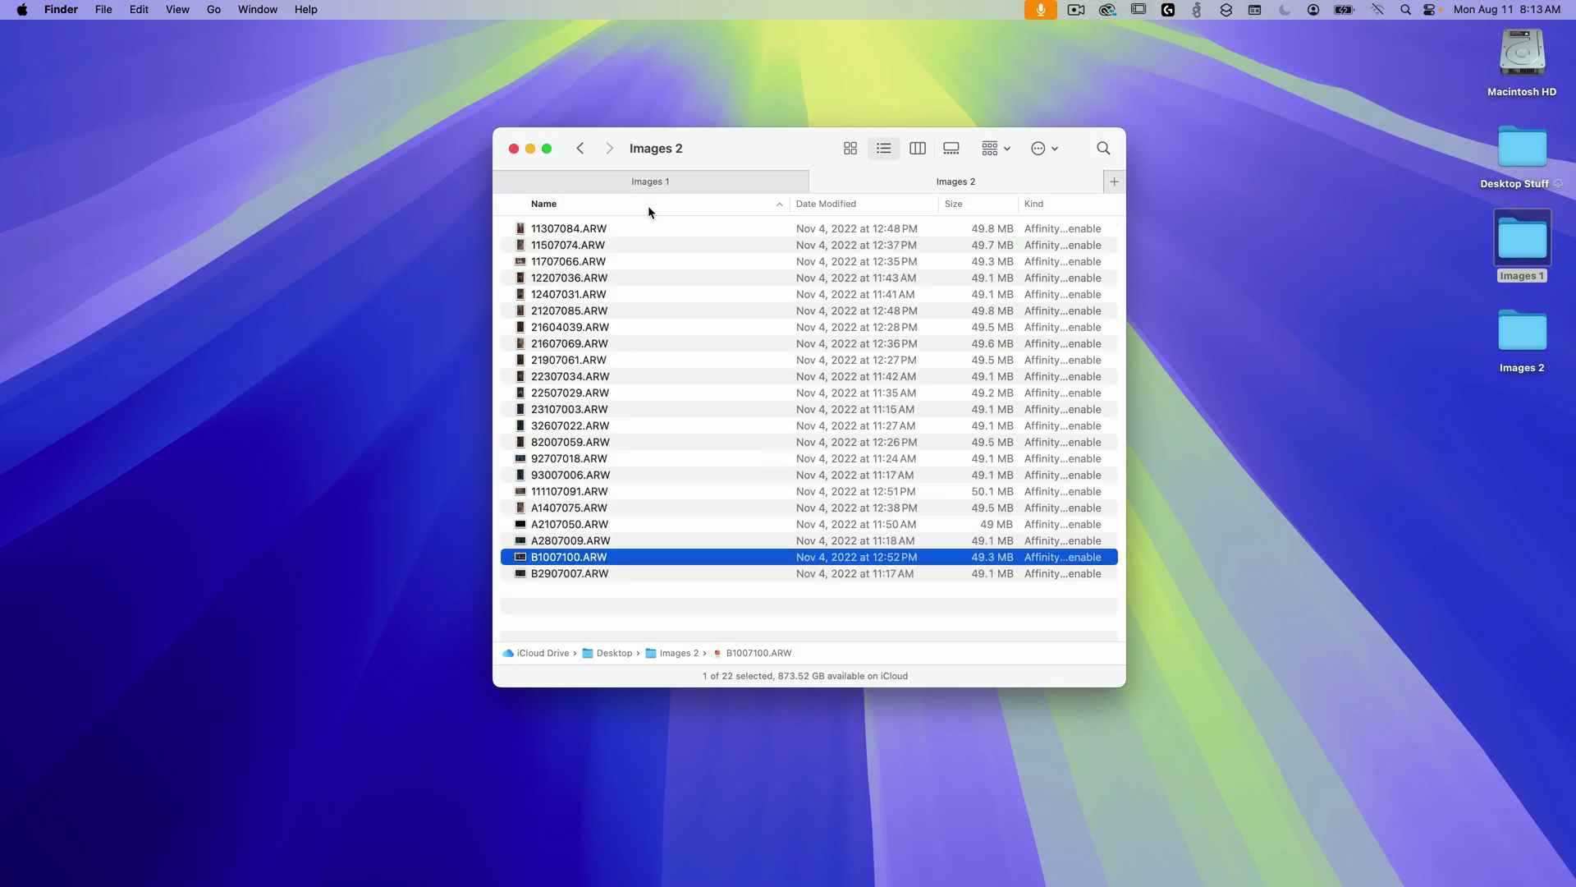
click(587, 230)
key(space)
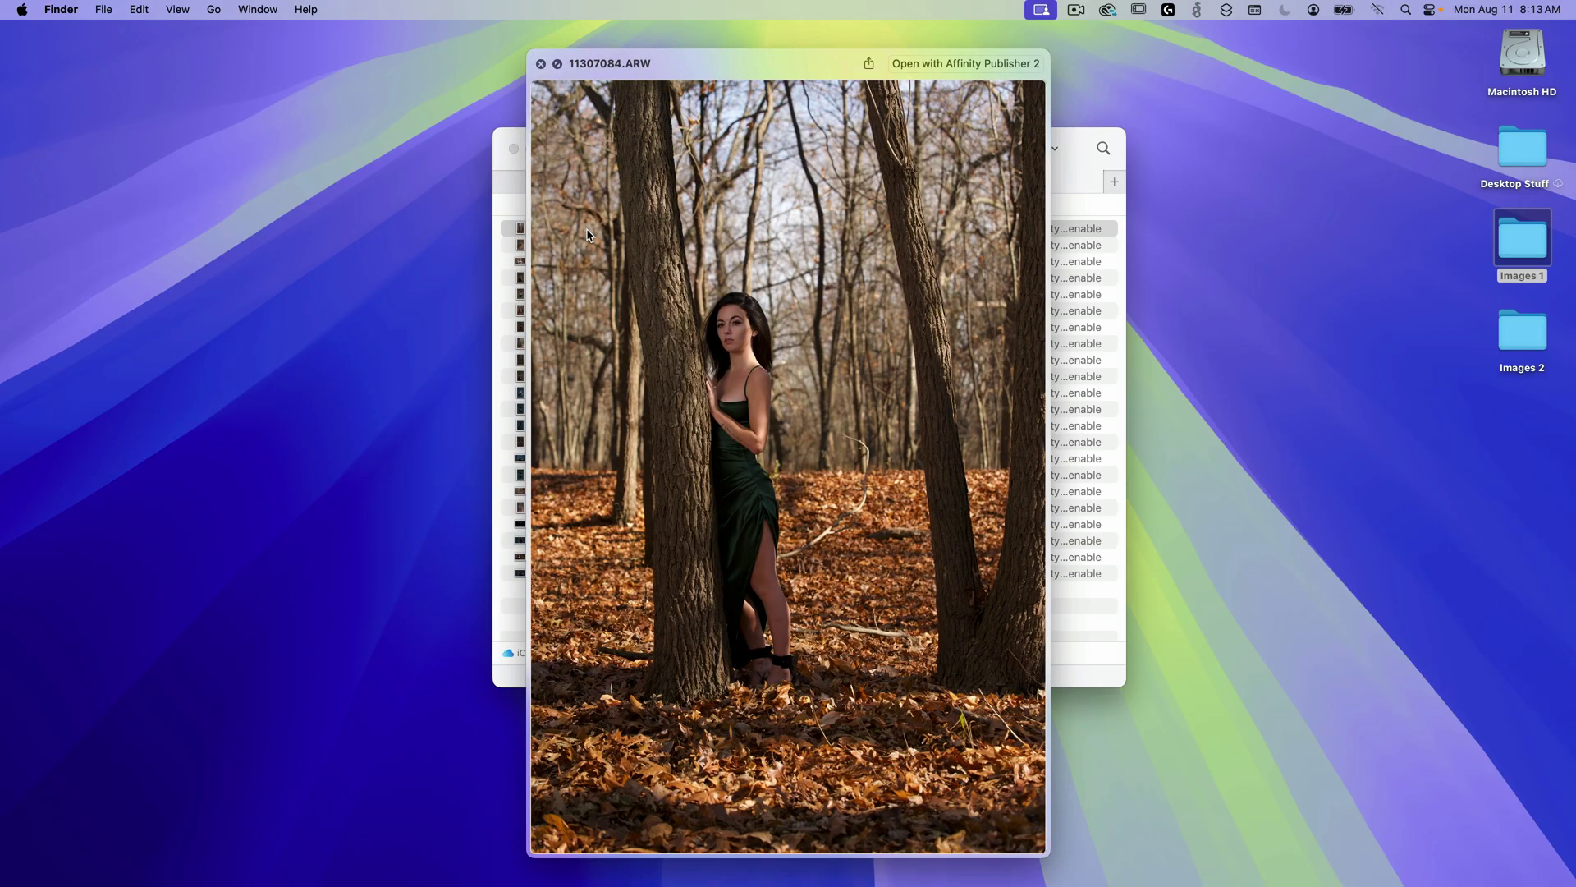
key(space)
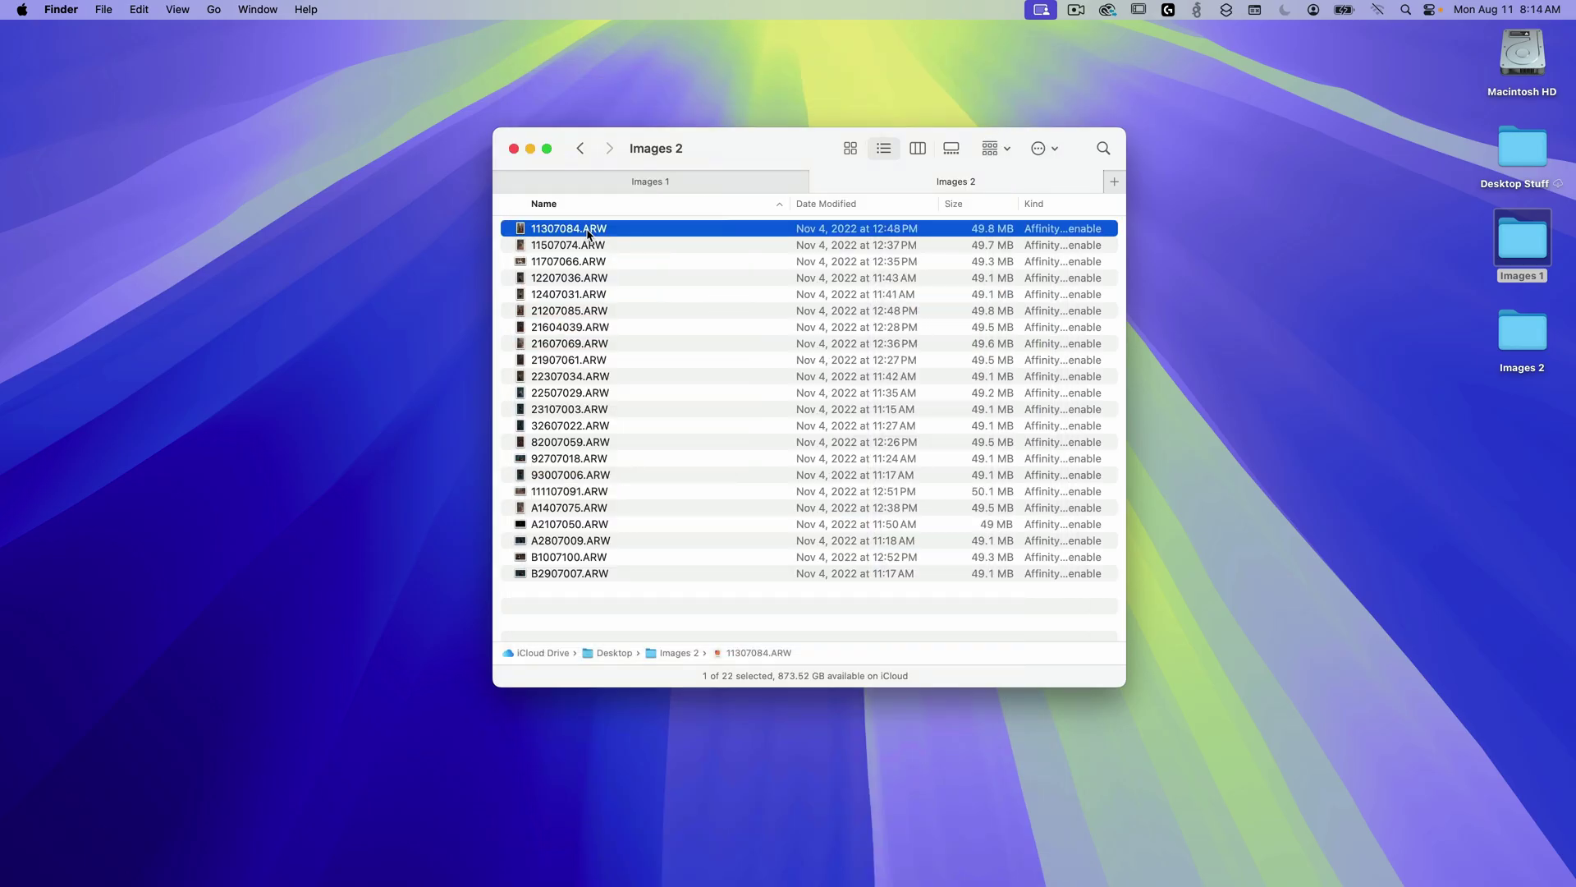
- Rename all 22 files with the FashionShoot prefix and counters 00001 through 00022
key(super+a)
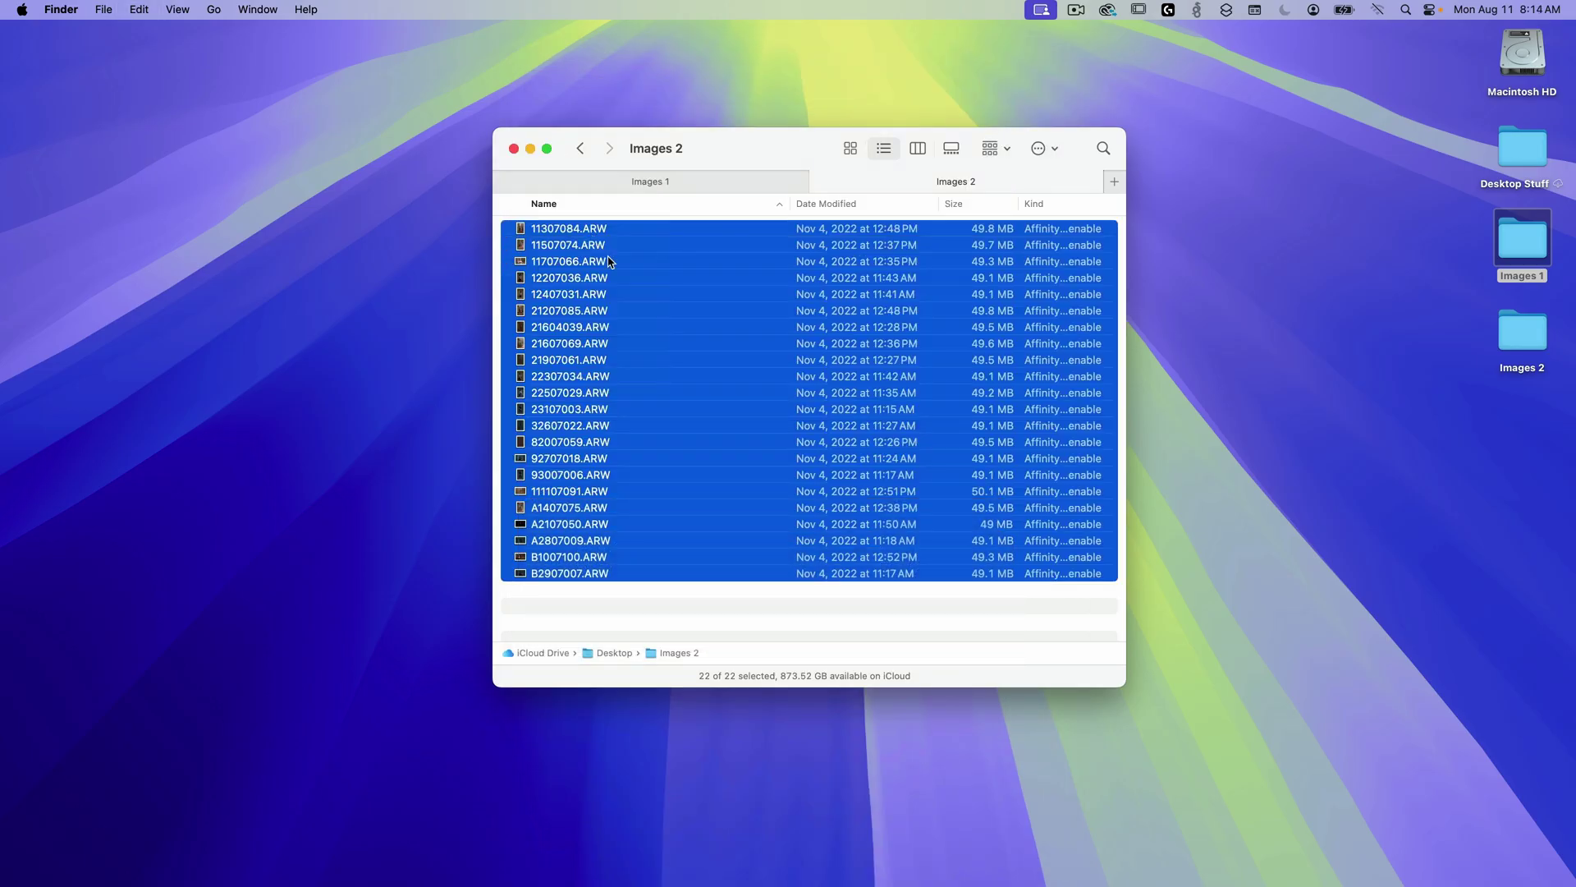
right_click(628, 283)
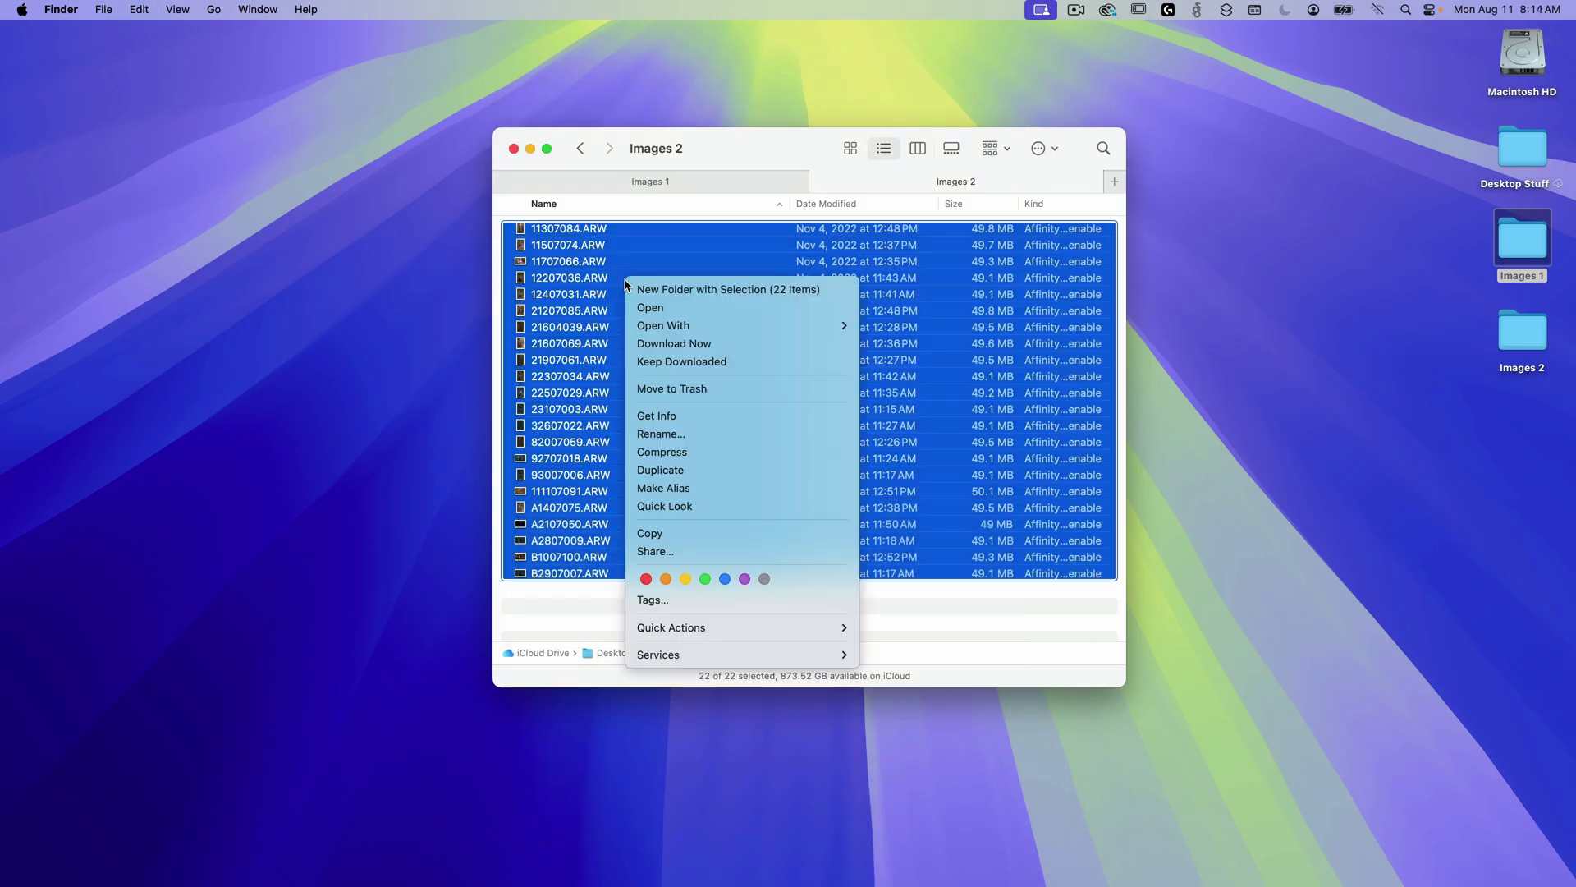
click(772, 435)
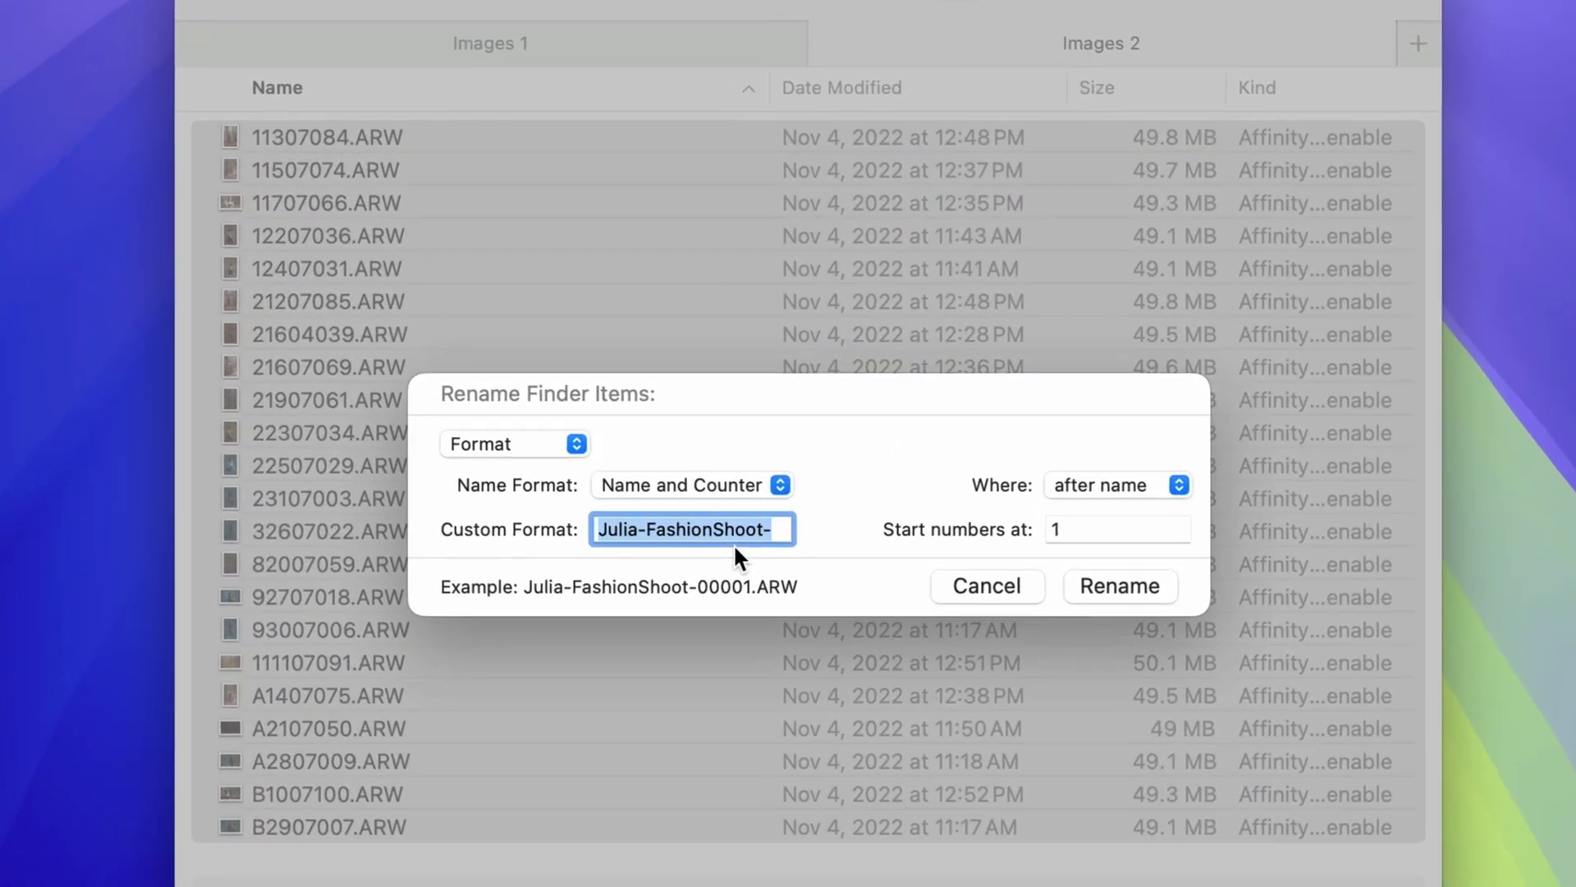
click(1164, 586)
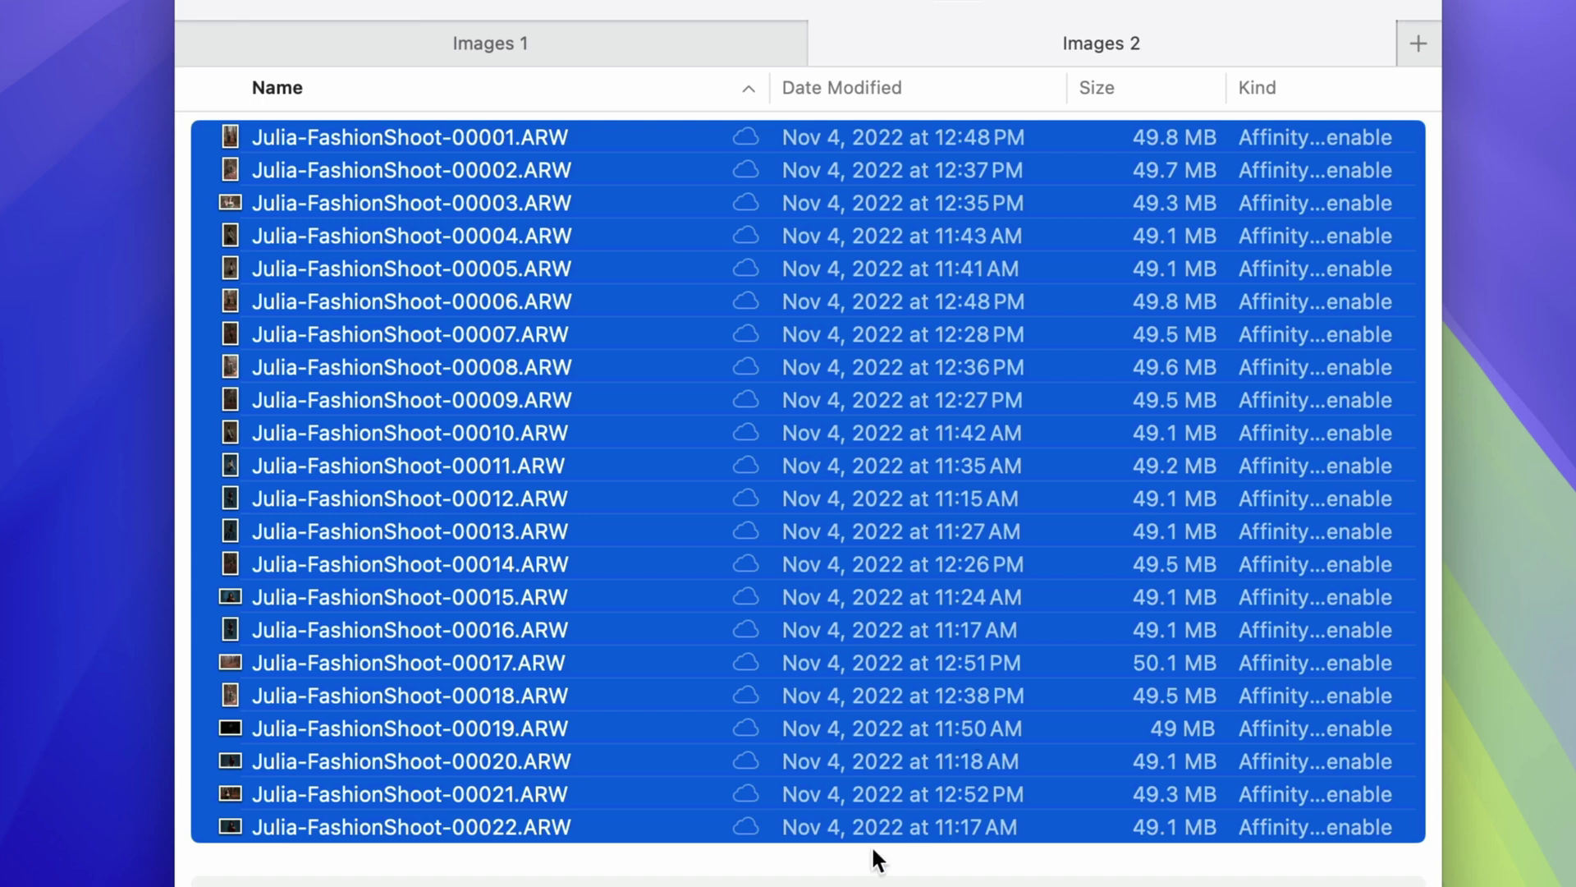
click(878, 858)
click(466, 133)
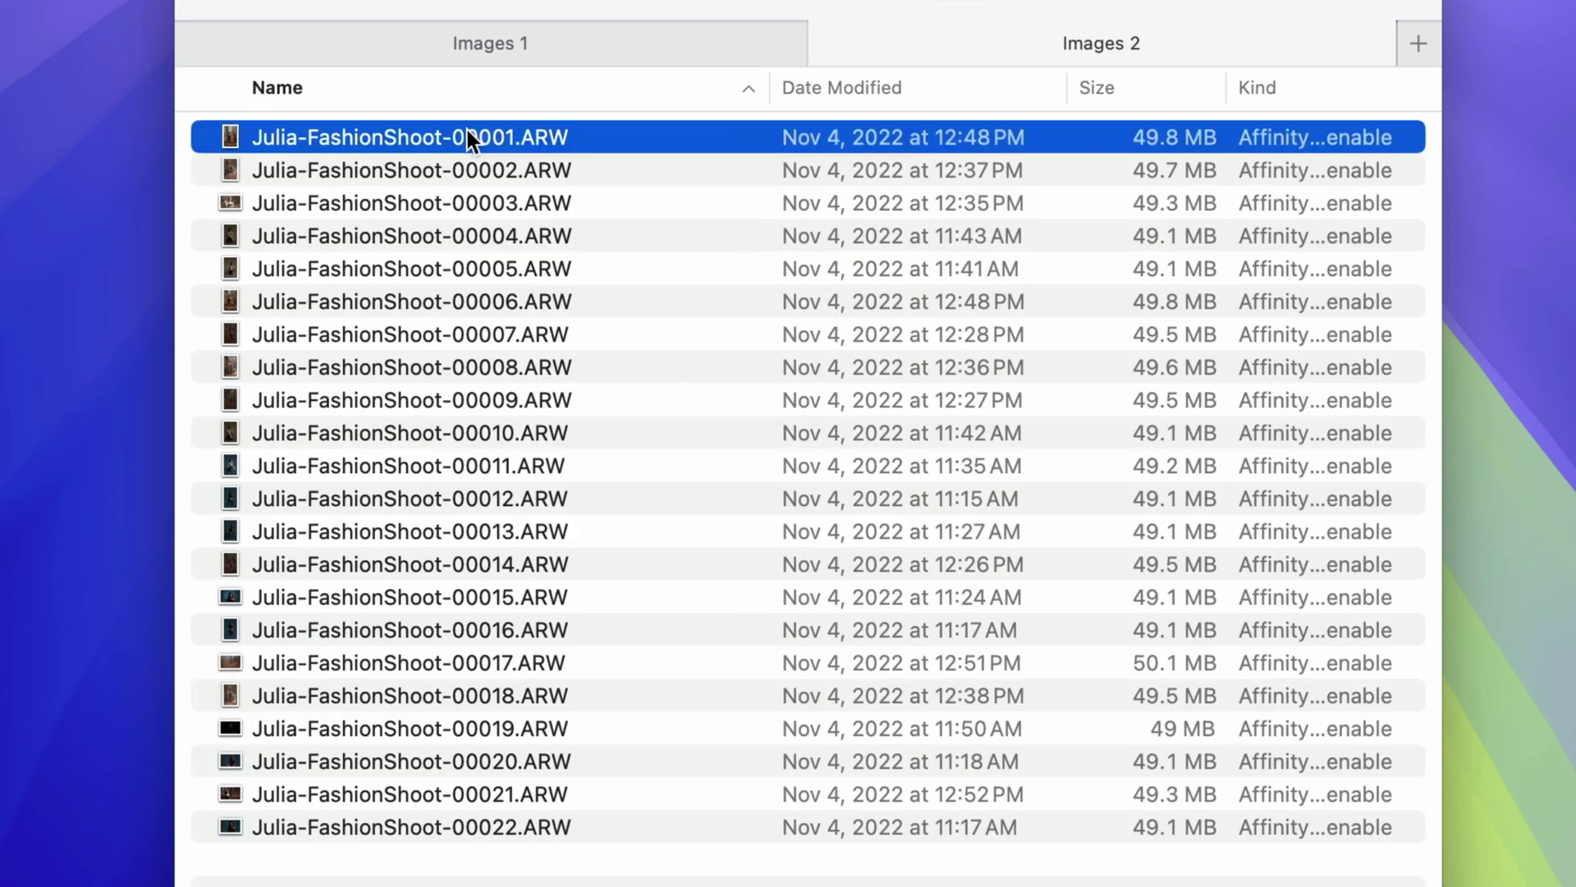
key(space)
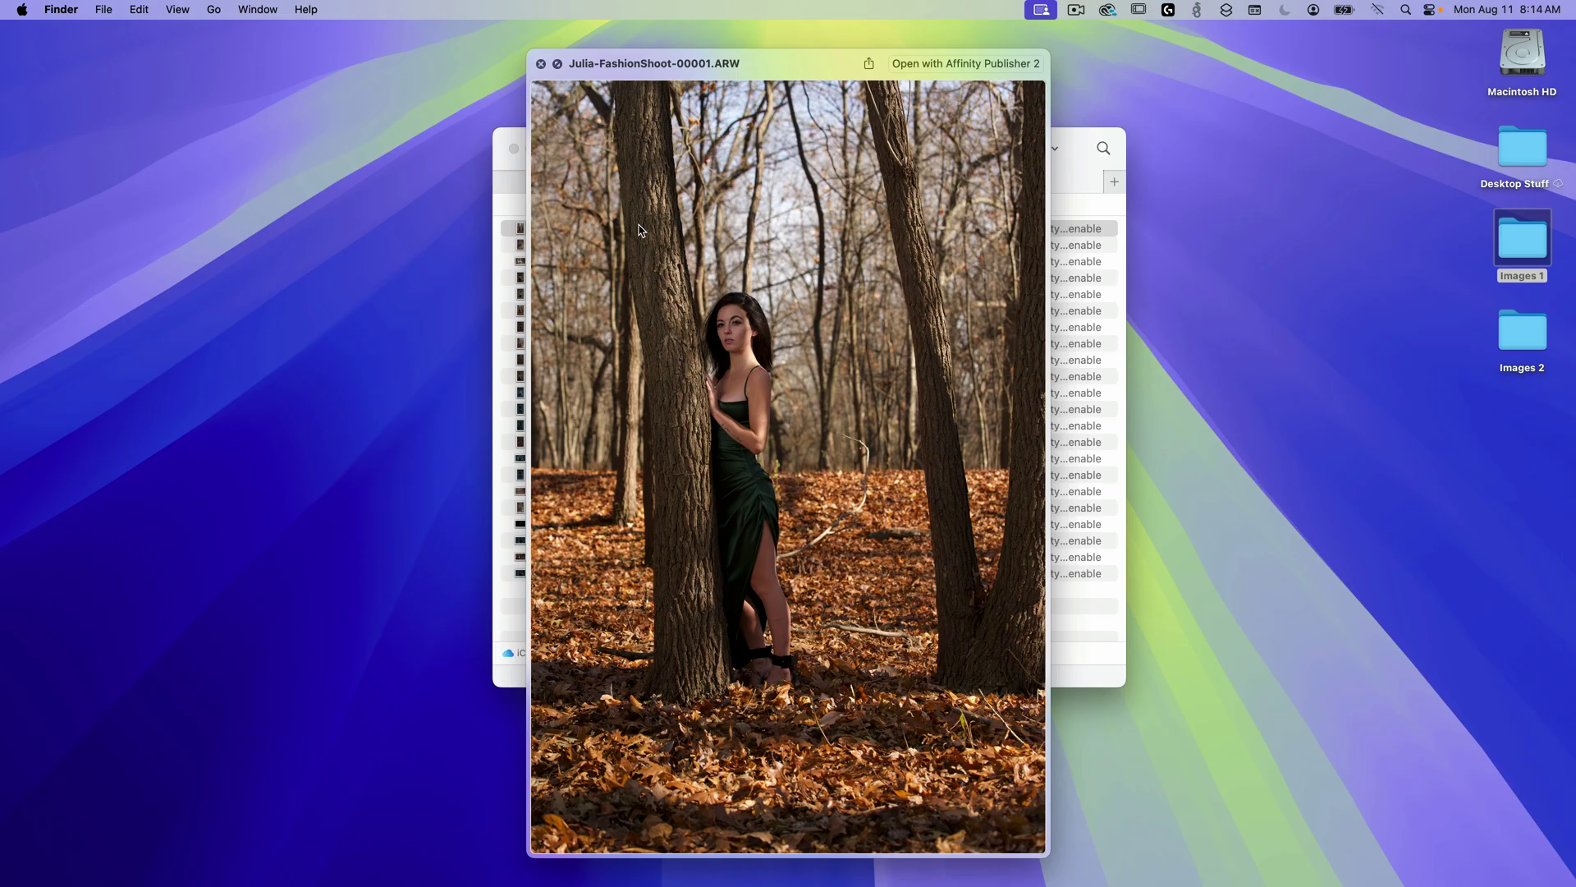
key(space)
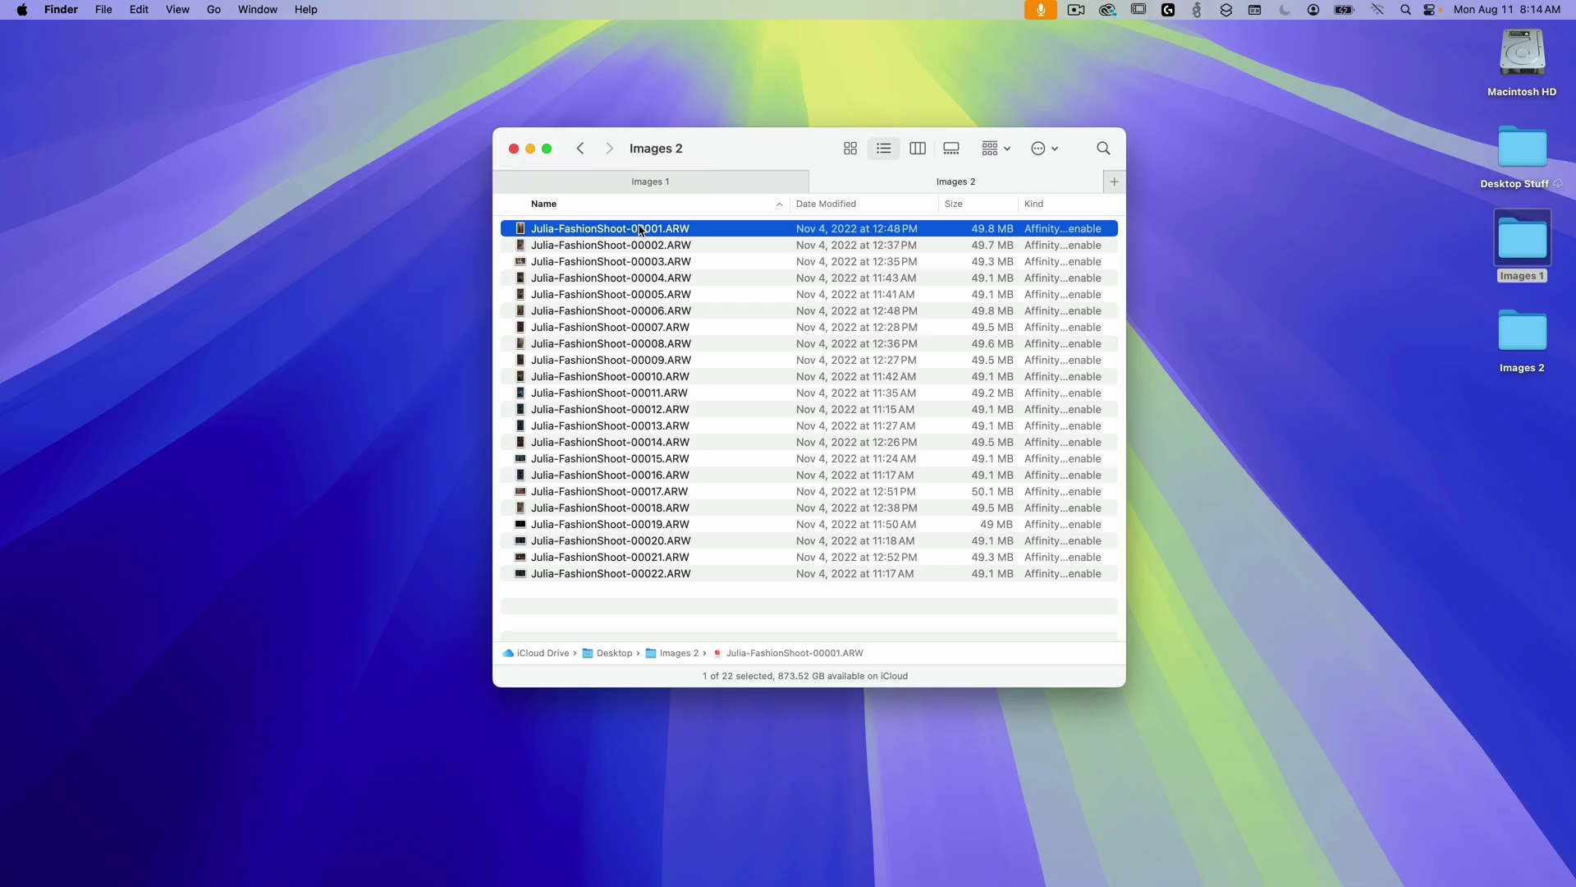
- Undo the counter rename and rename the files using the Name and Date format with FashionShoot
key(cmd+z)
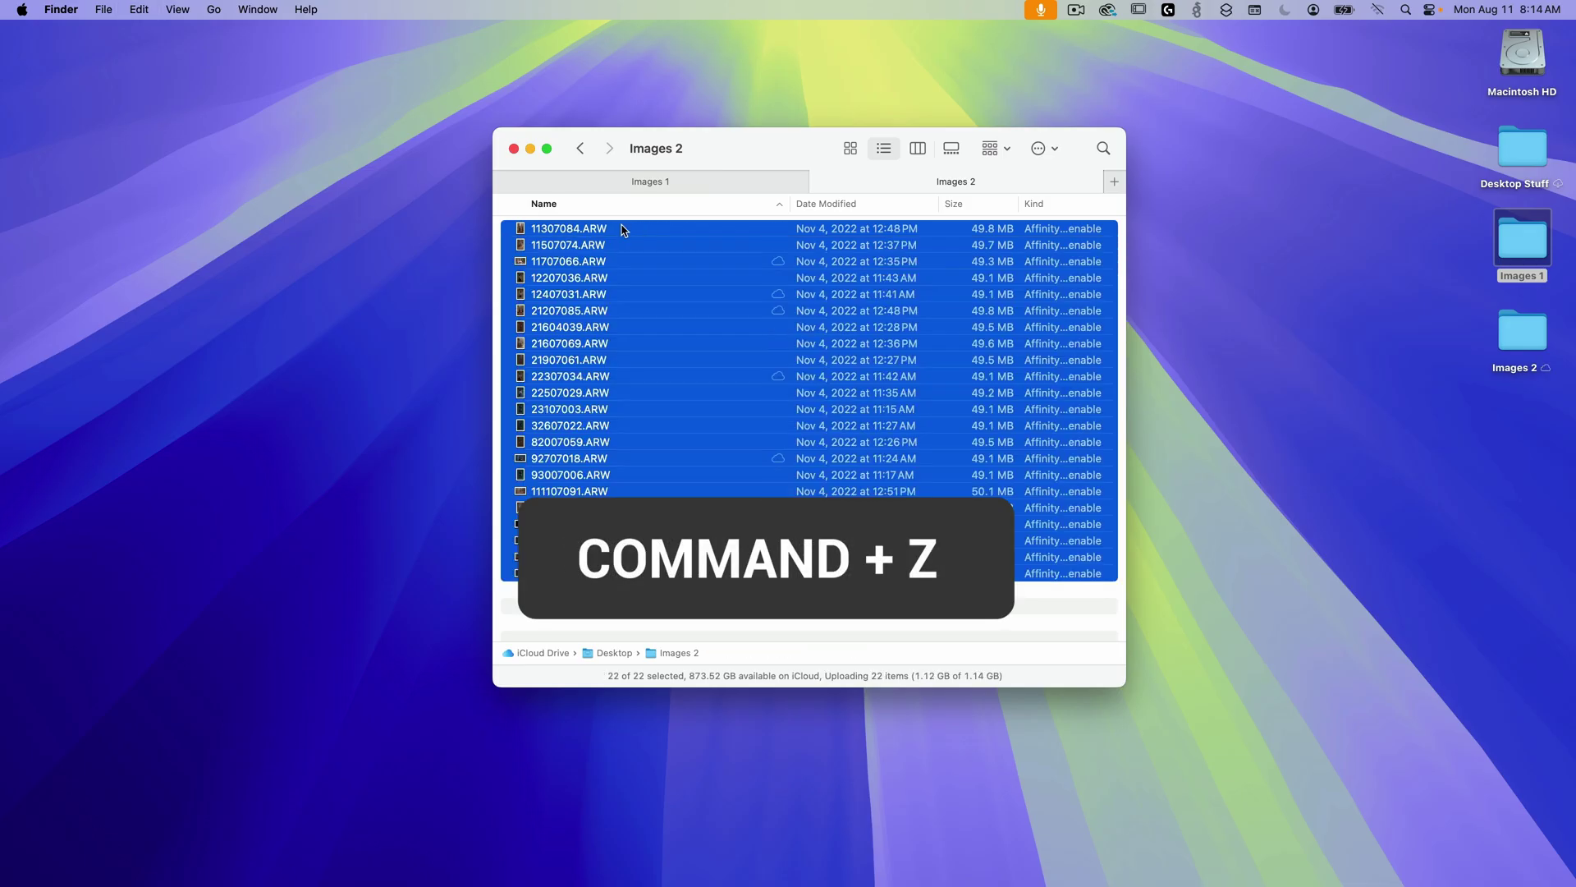
right_click(680, 349)
click(815, 524)
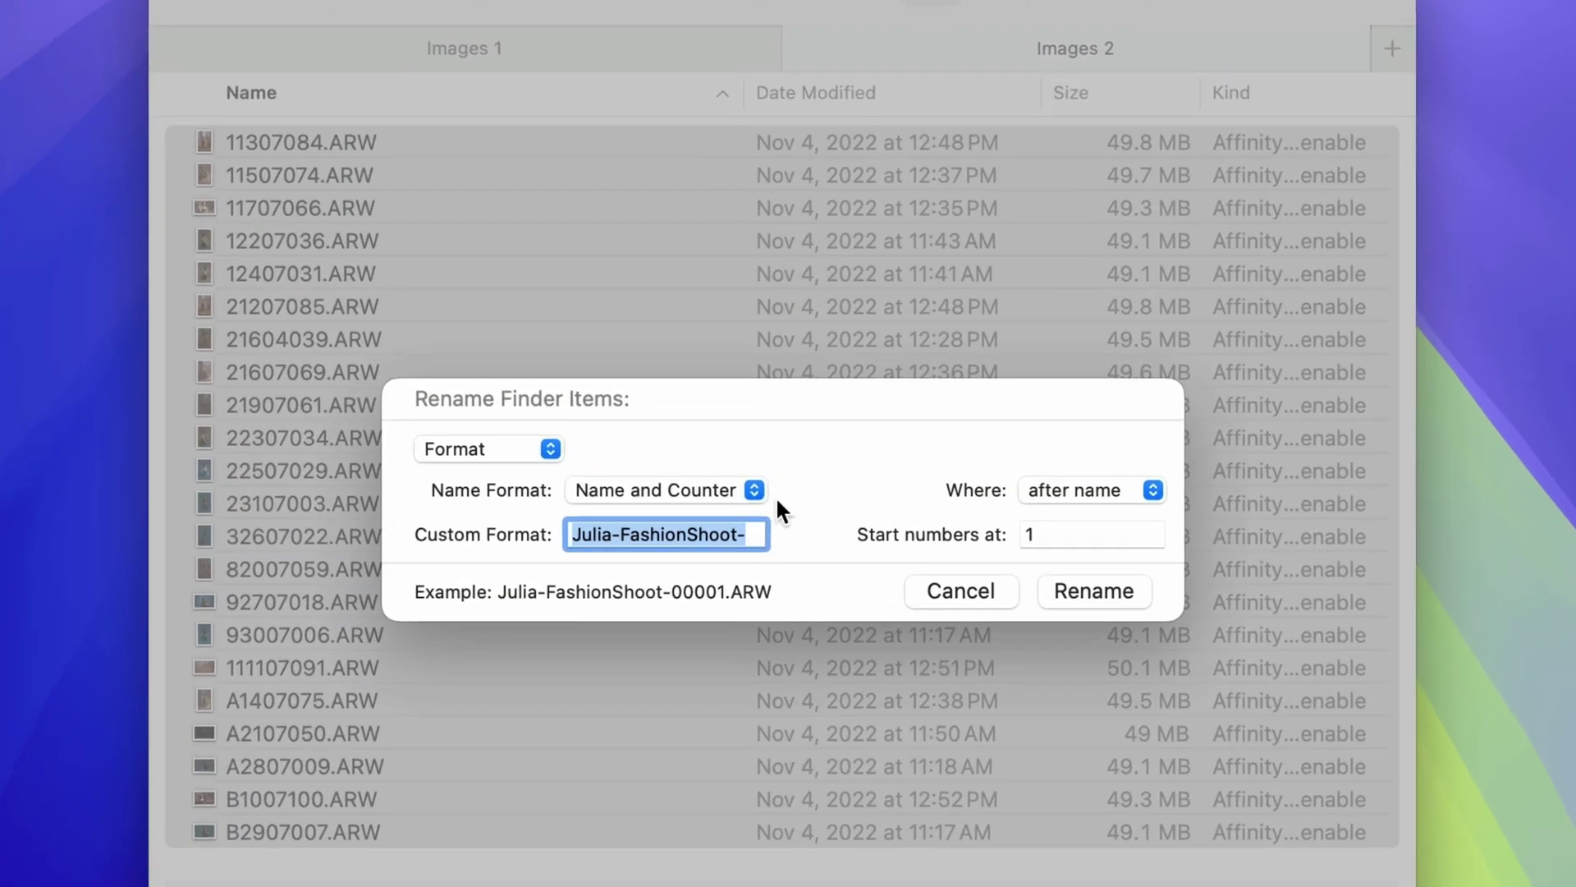
click(754, 489)
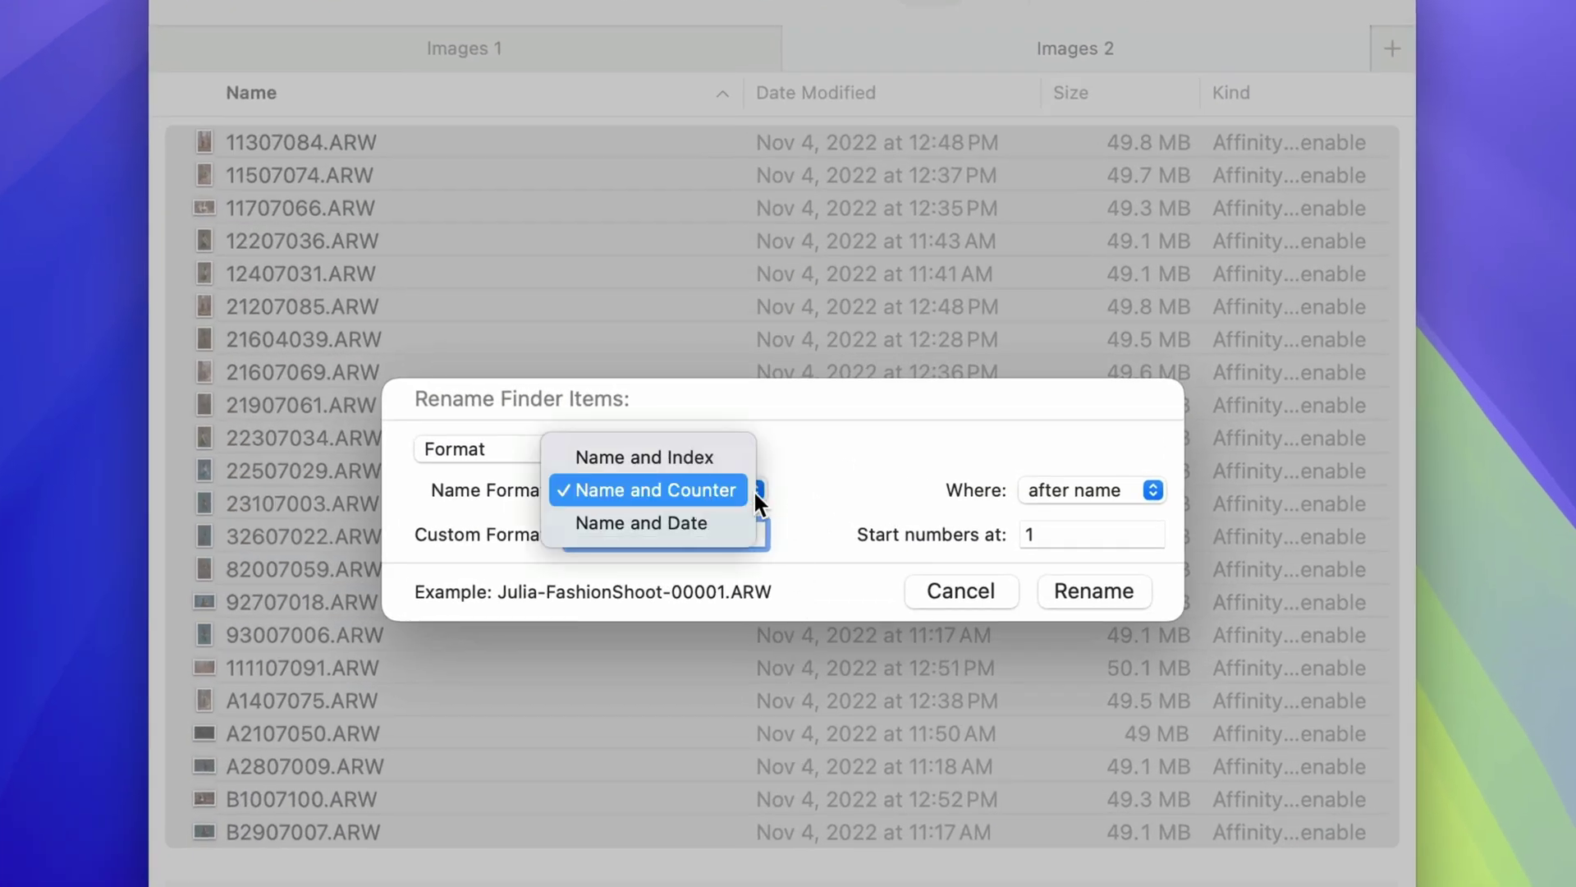
click(719, 524)
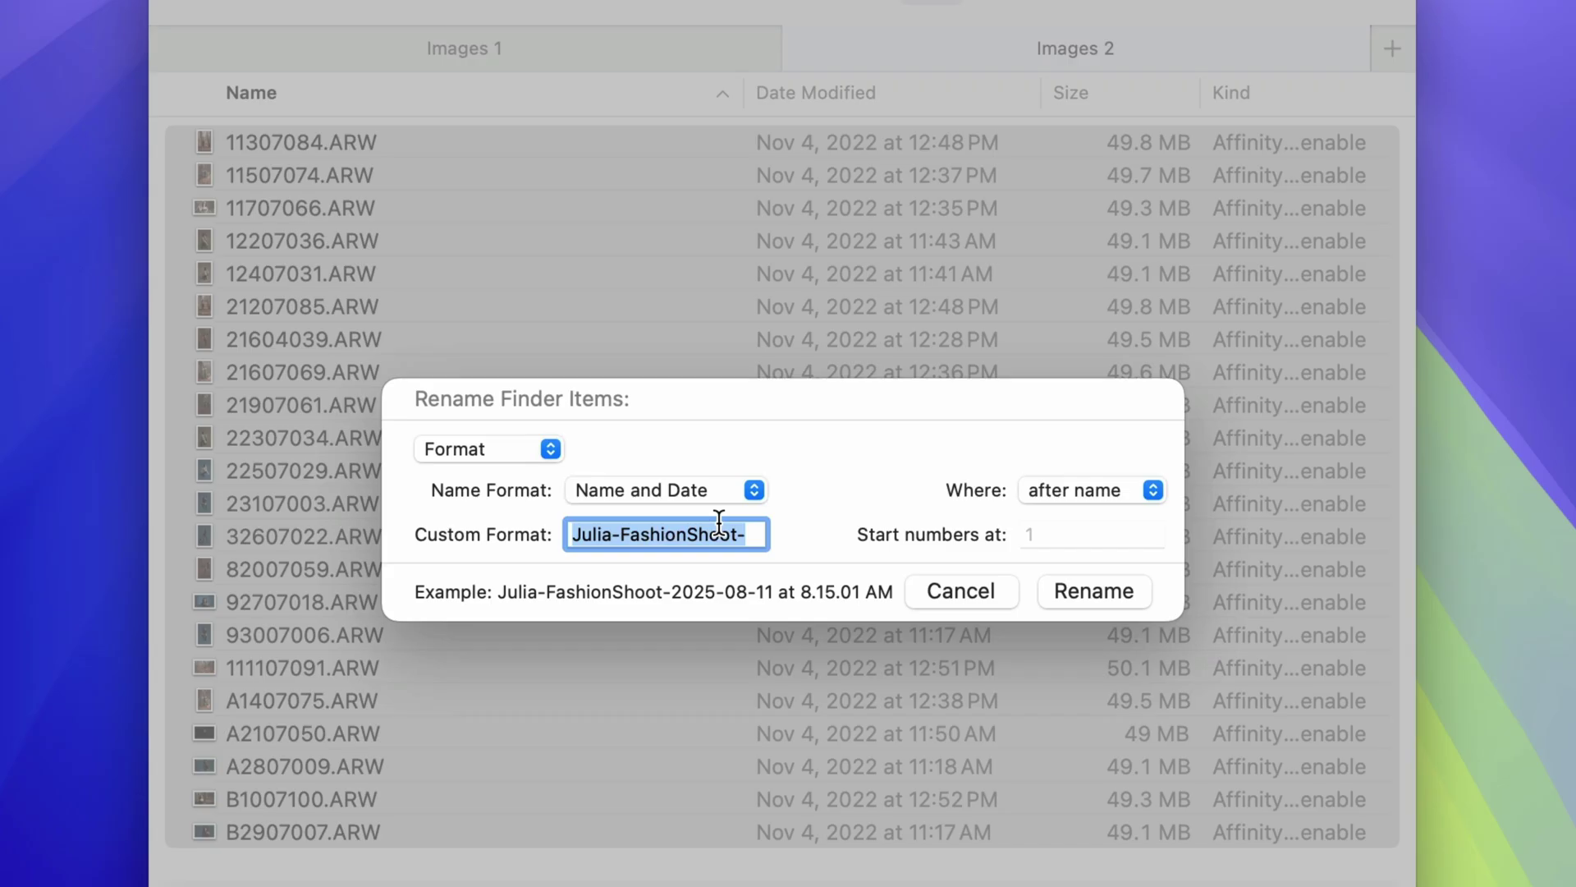
click(1146, 592)
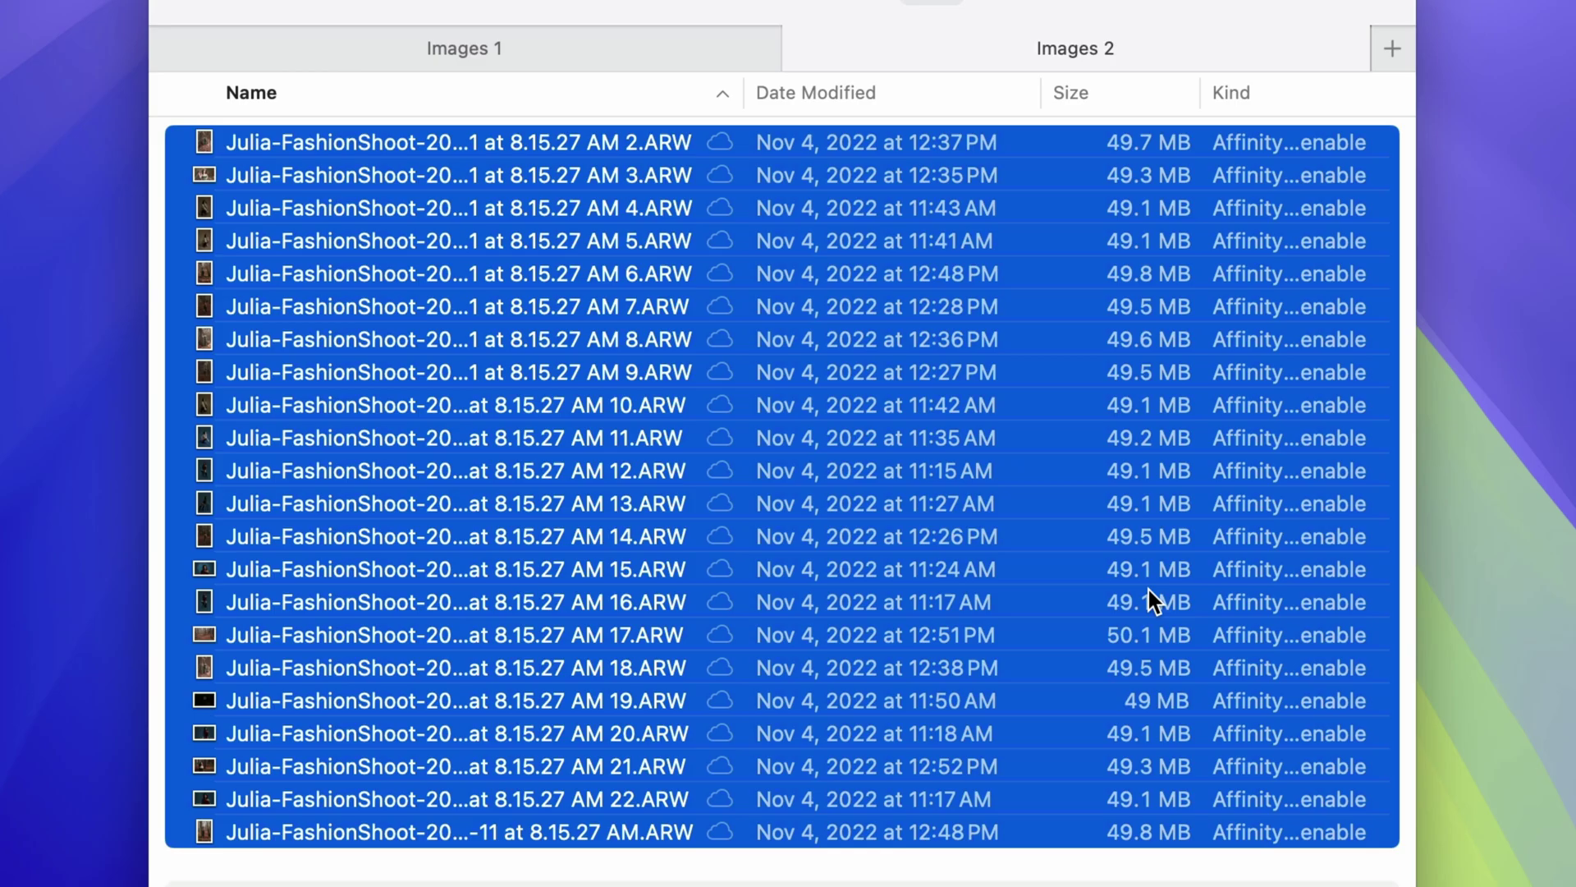
- Widen the view to read the full date-stamped names, deselect, and undo the date-stamped rename
key(fn+ctrl+f)
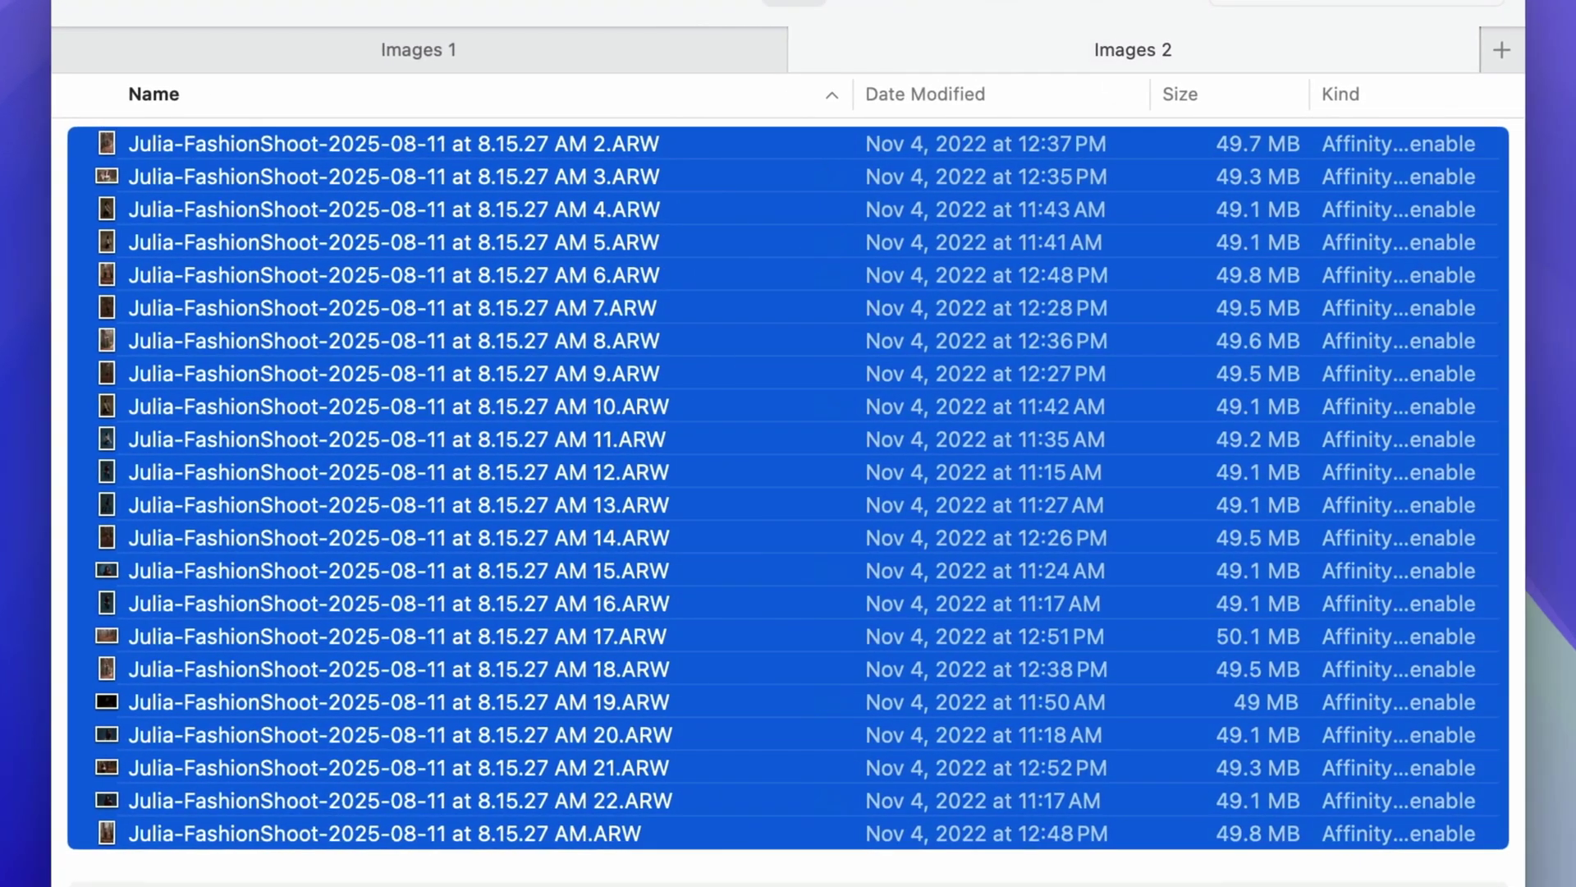
click(663, 877)
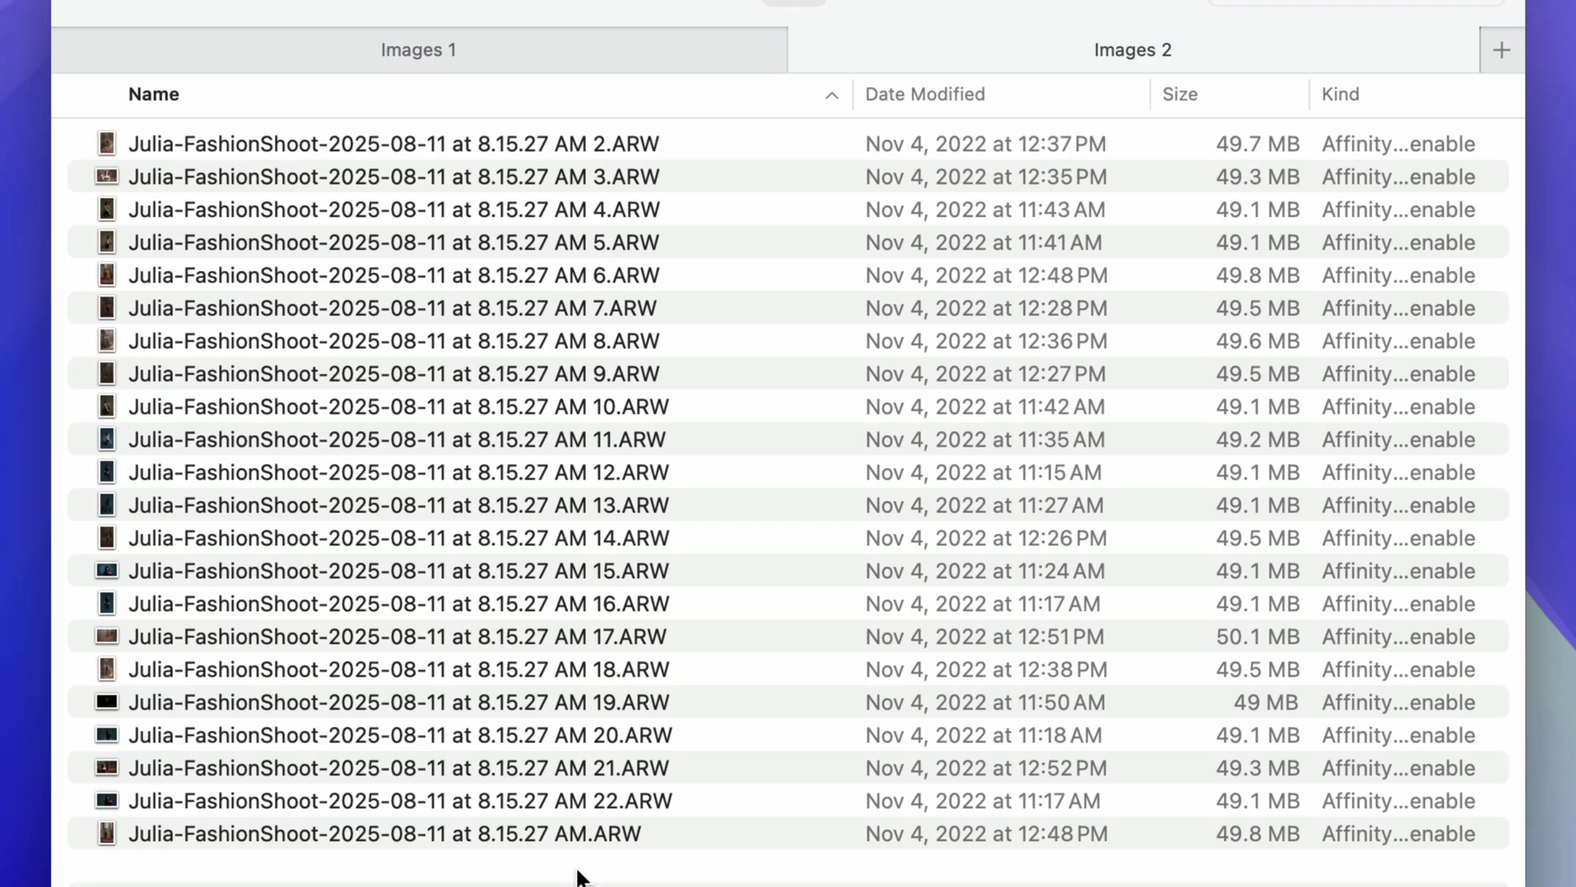
key(super+z)
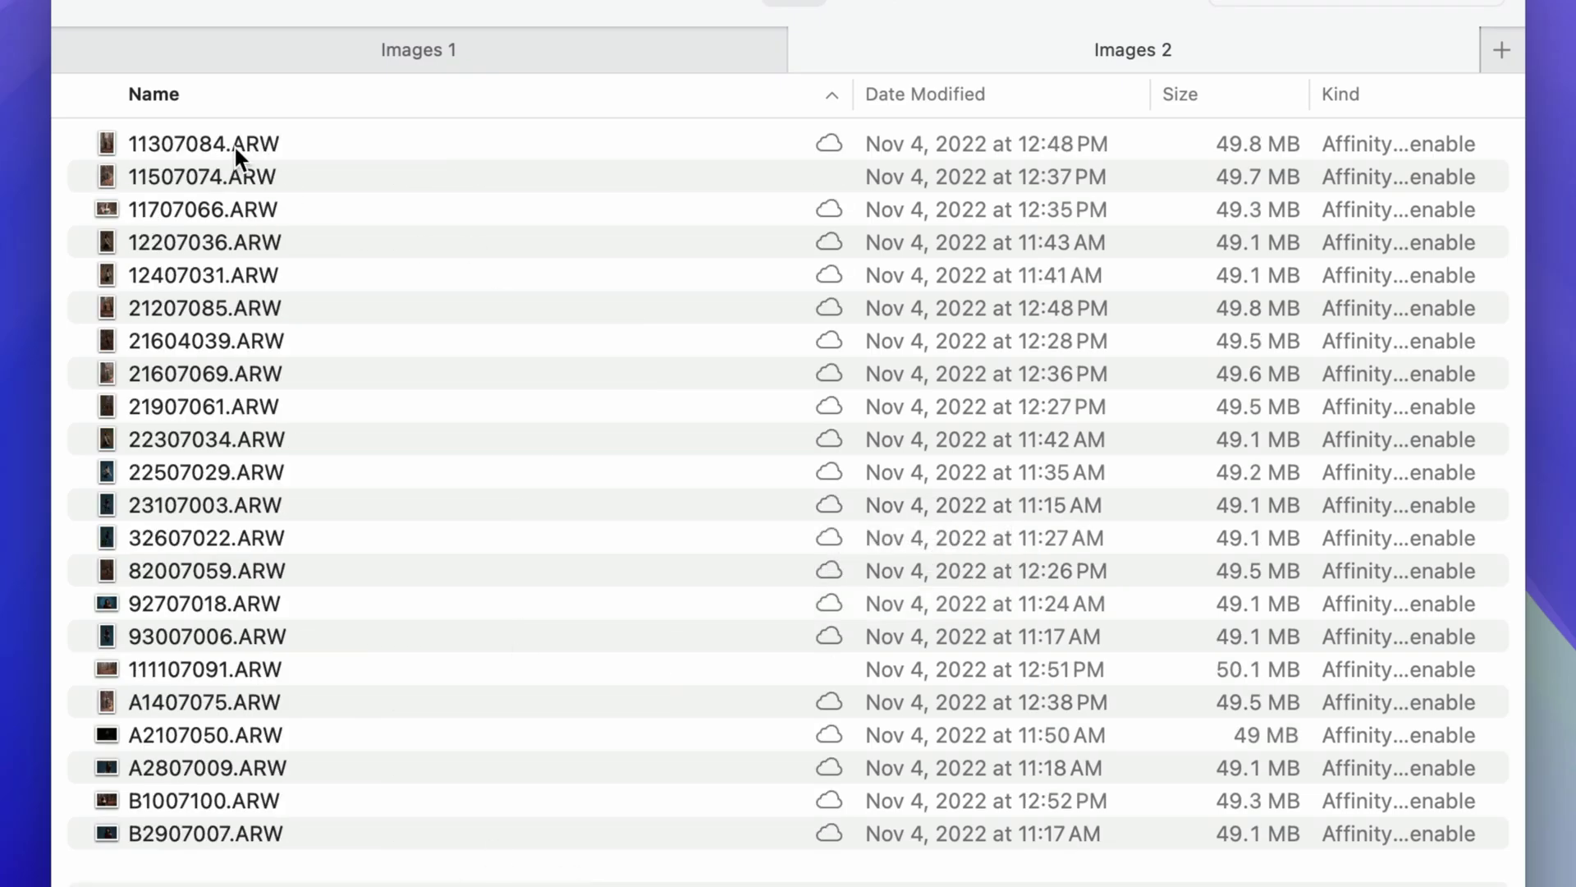
- Duplicate 11307084.ARW three times, creating 11307084 copy, copy 2 and copy 3
right_click(306, 140)
click(456, 487)
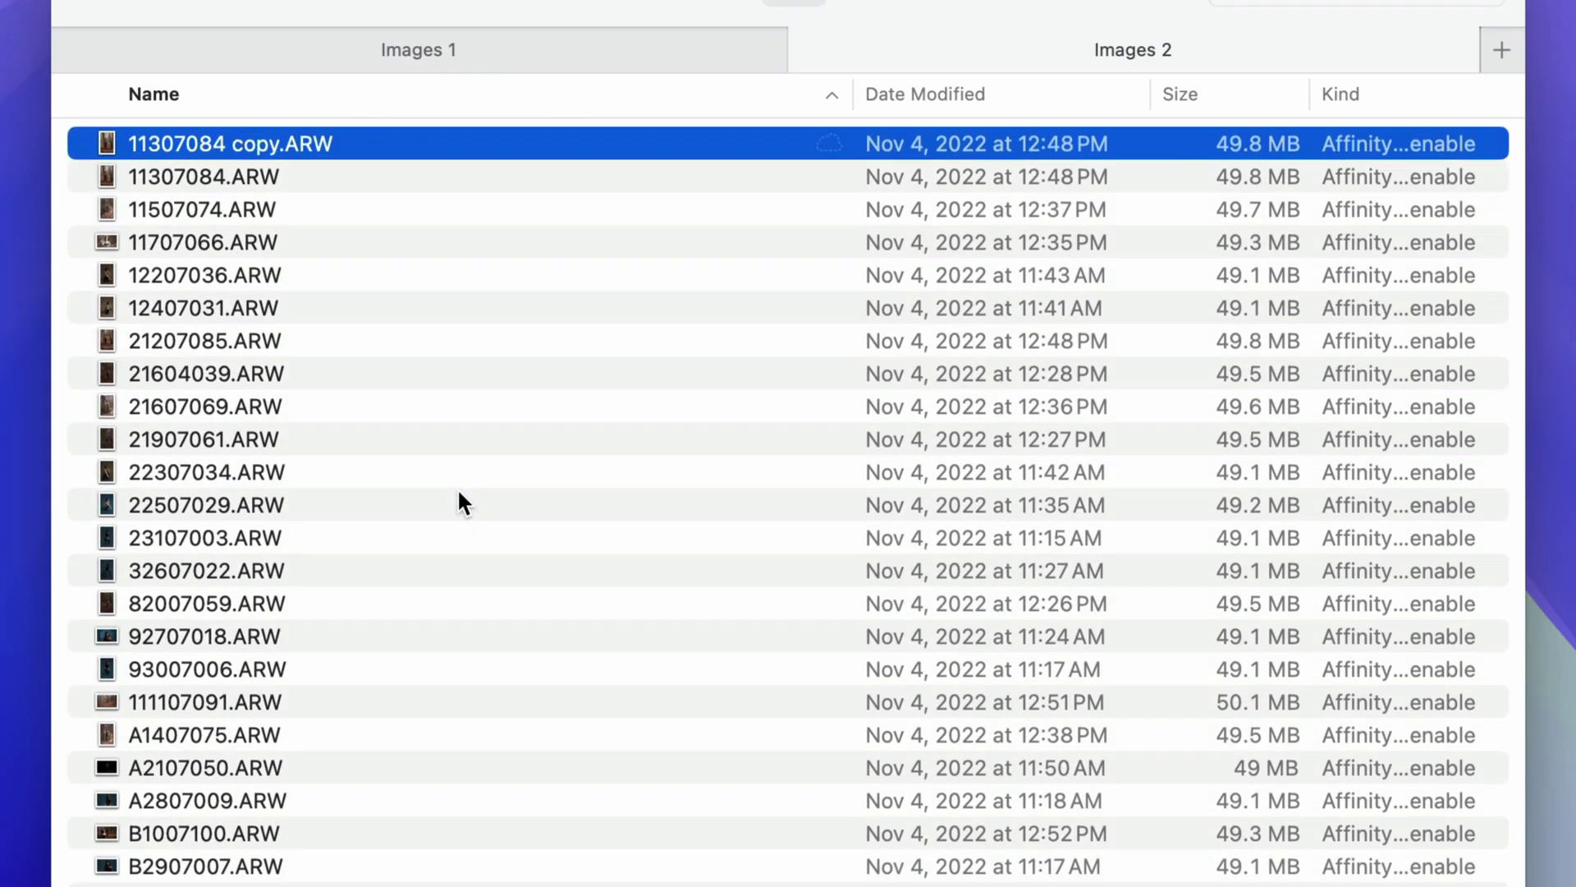
click(350, 176)
right_click(349, 174)
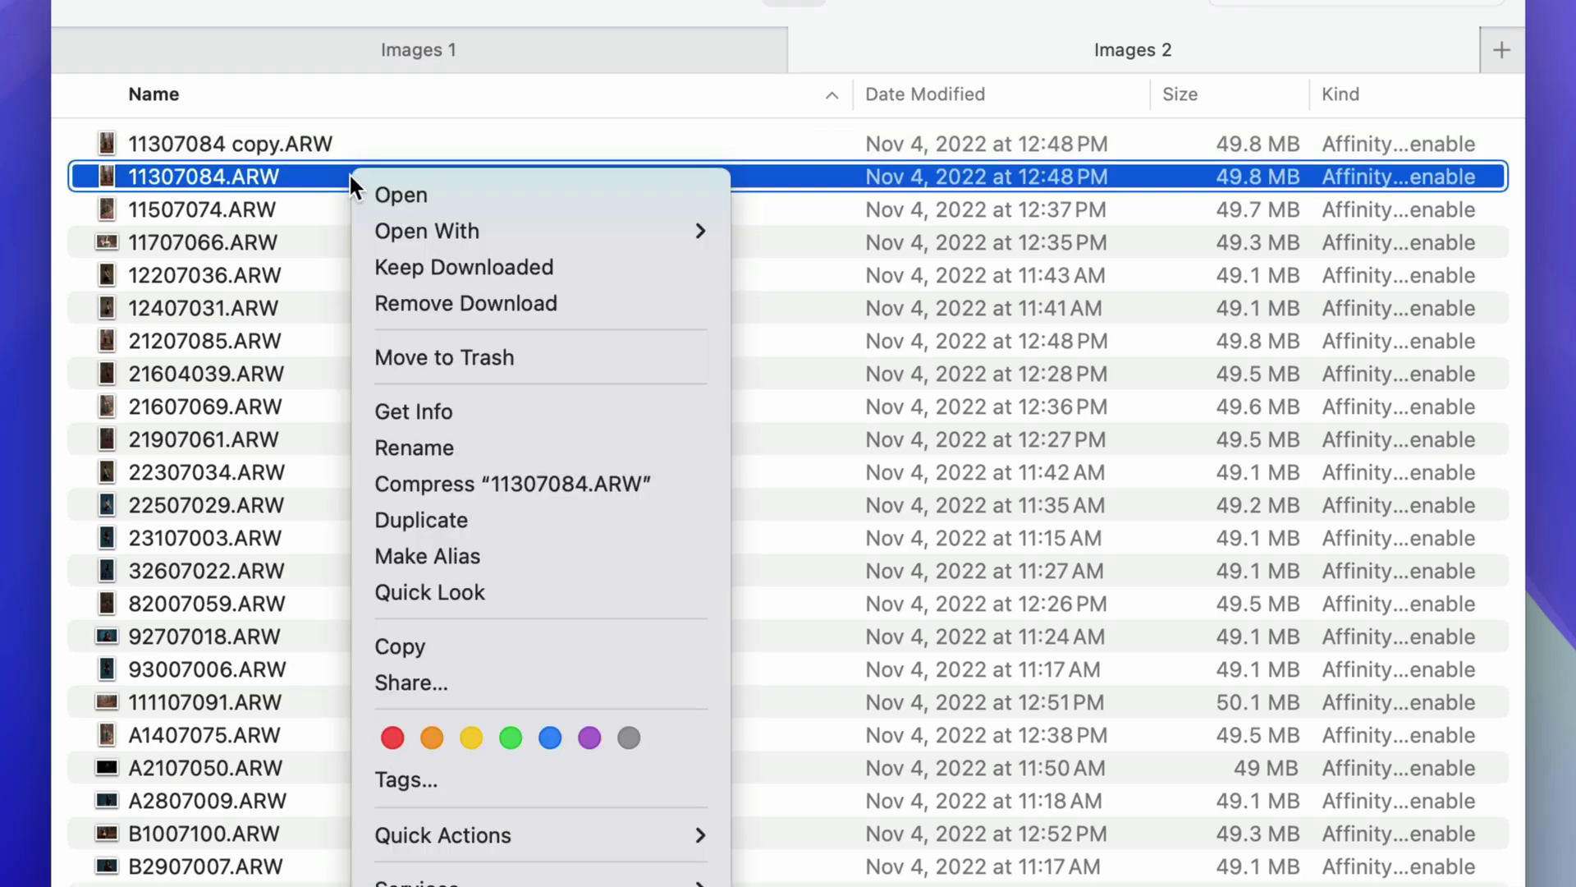
click(548, 519)
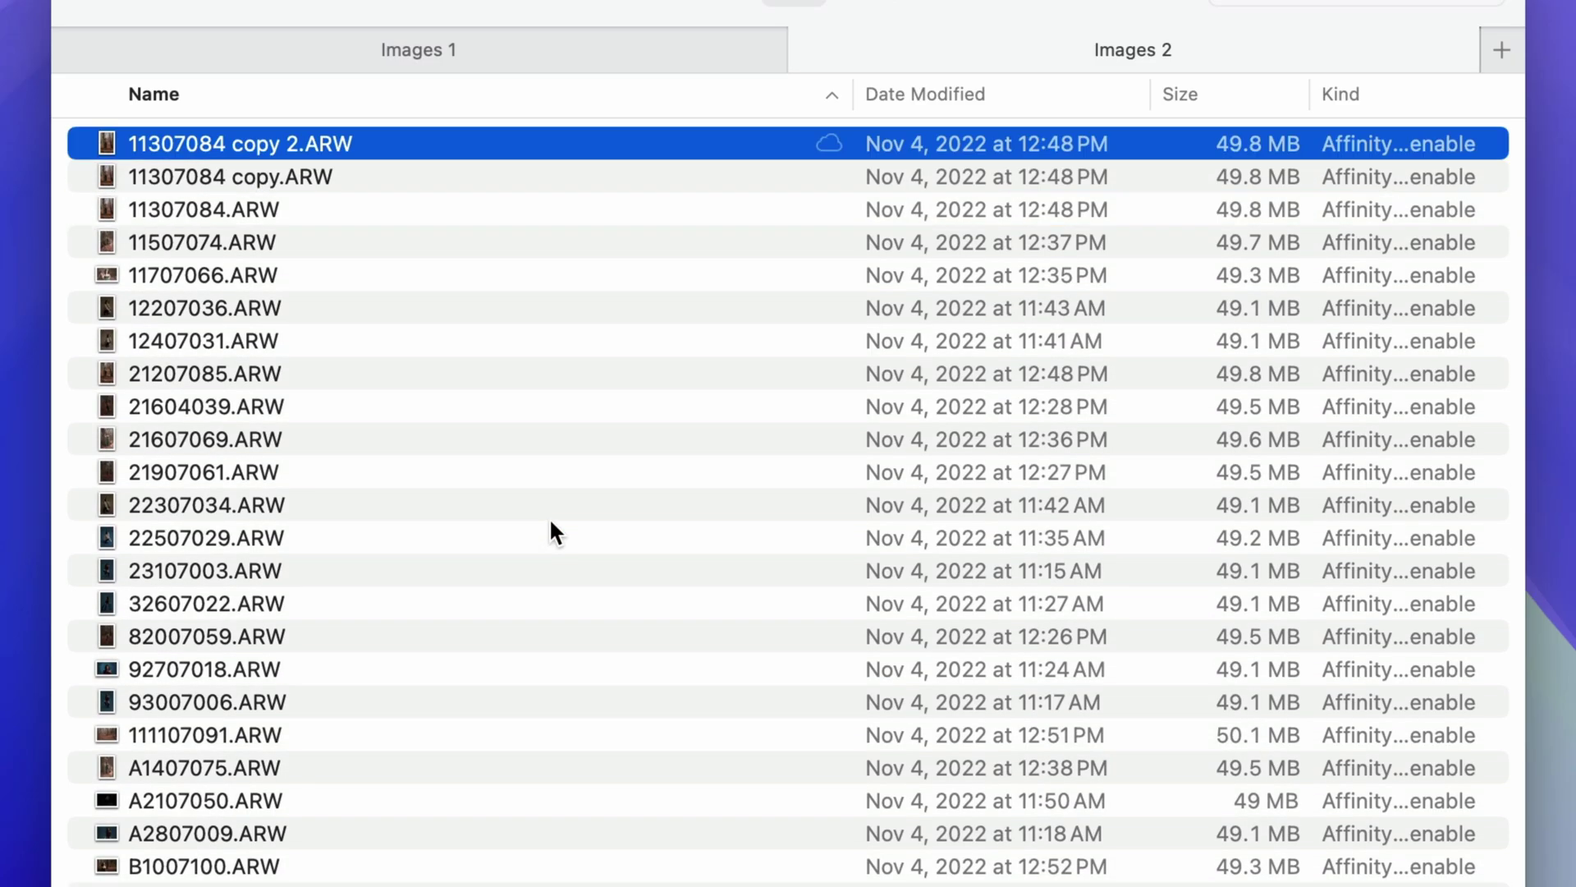
click(381, 211)
right_click(381, 215)
click(517, 564)
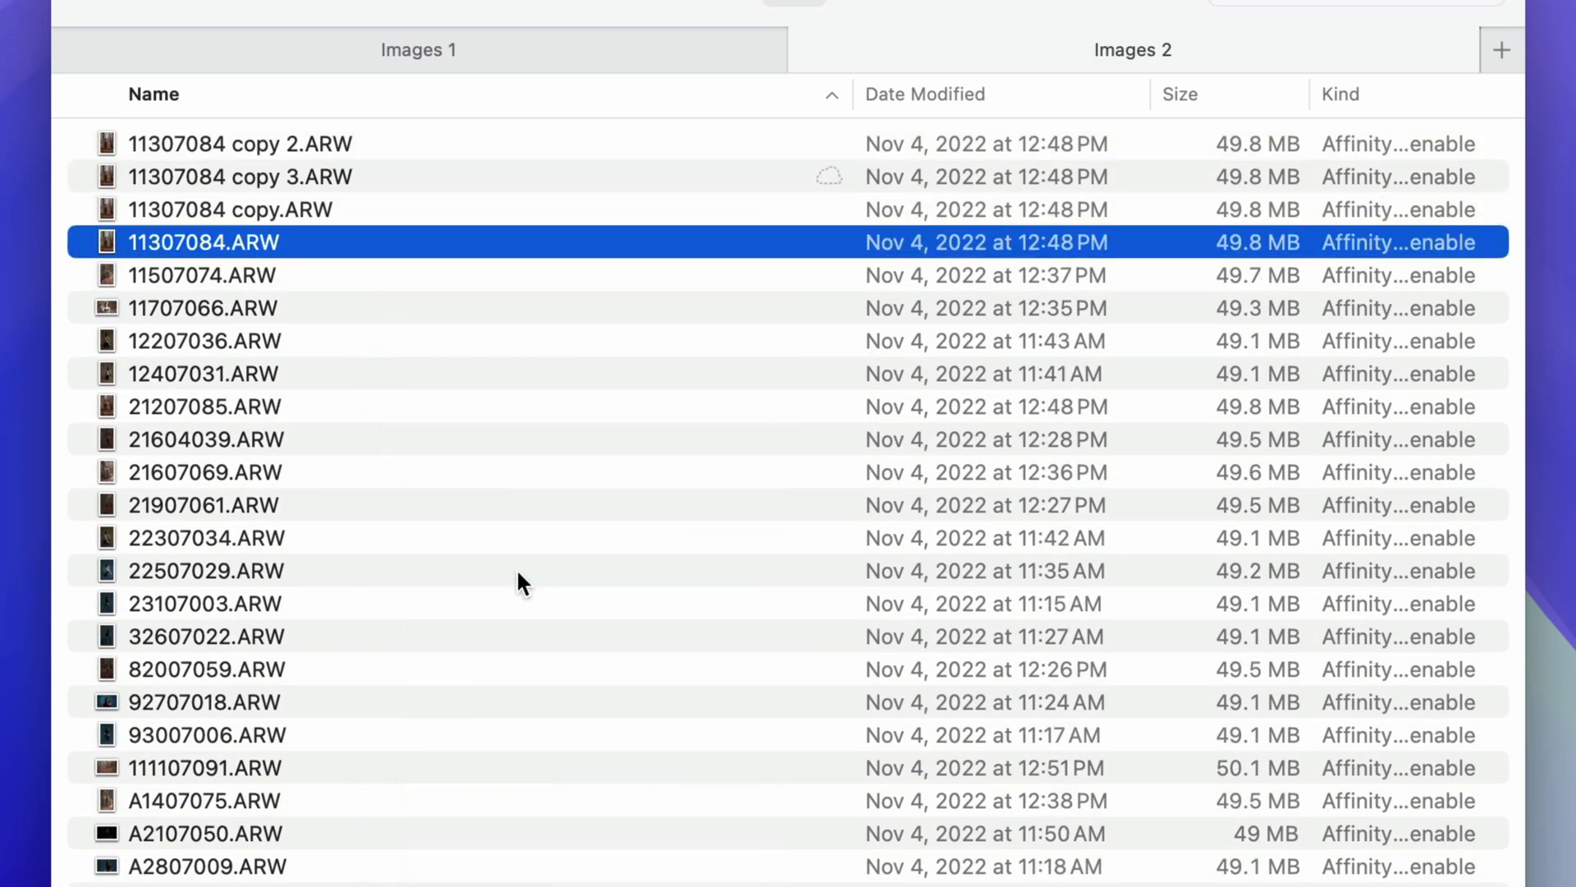